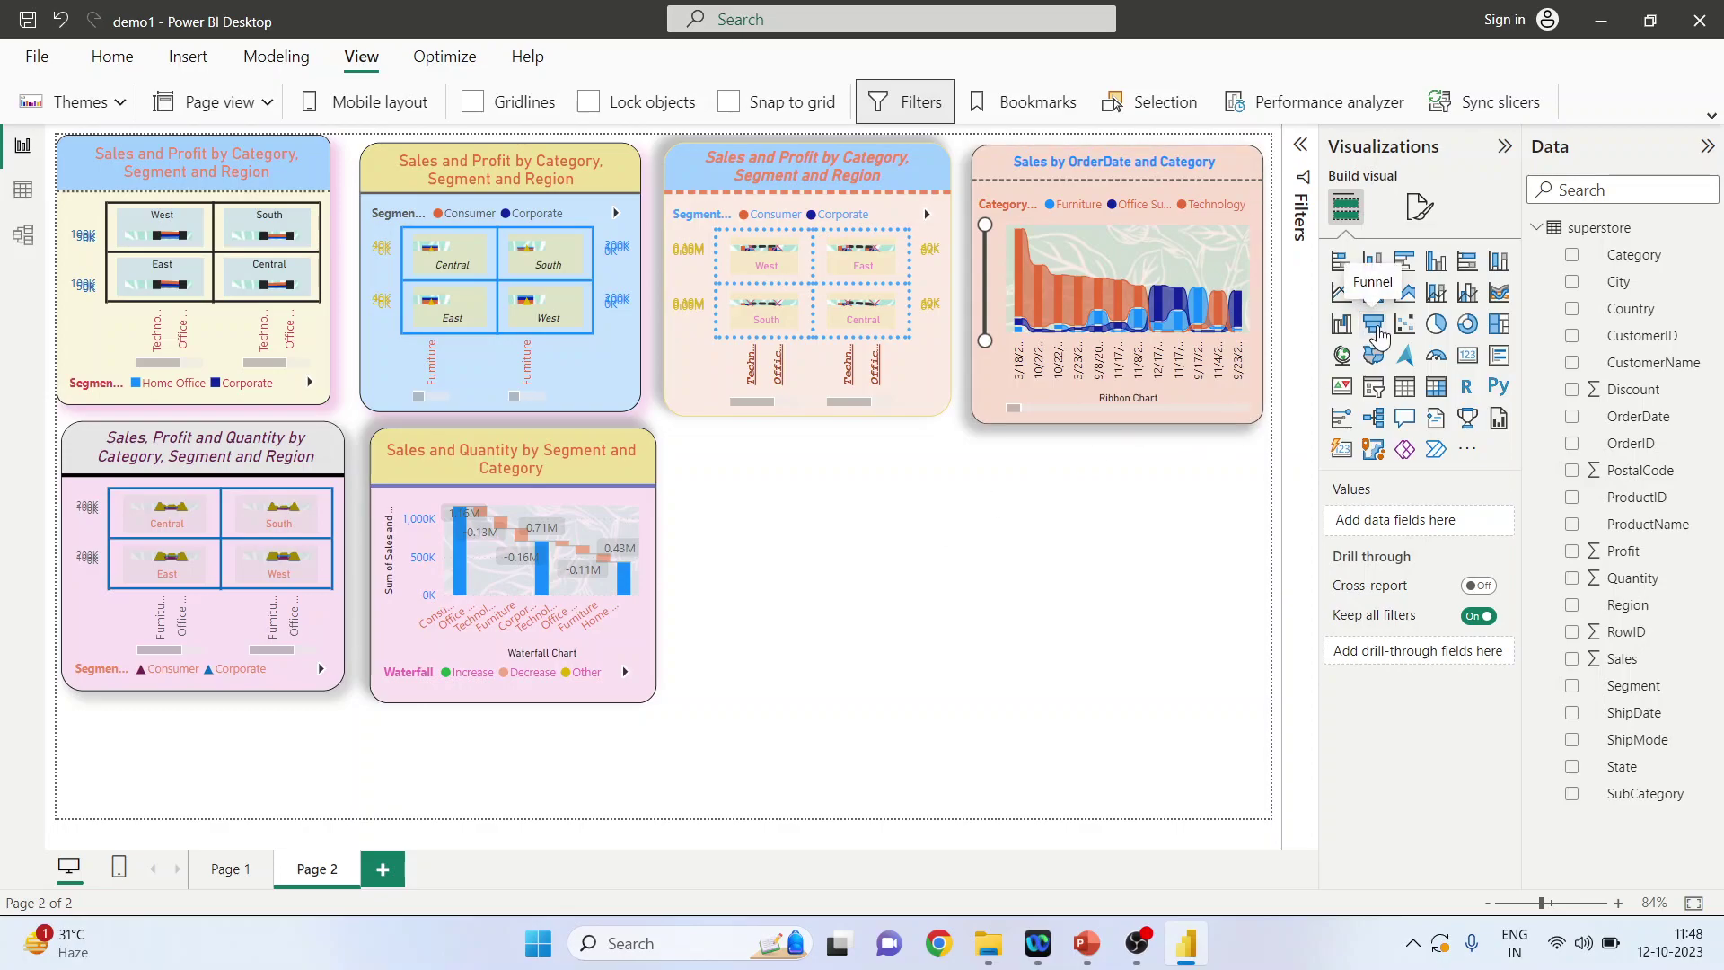
- Add a funnel visual with Category as its category and Sum of Sales as values
click(1376, 332)
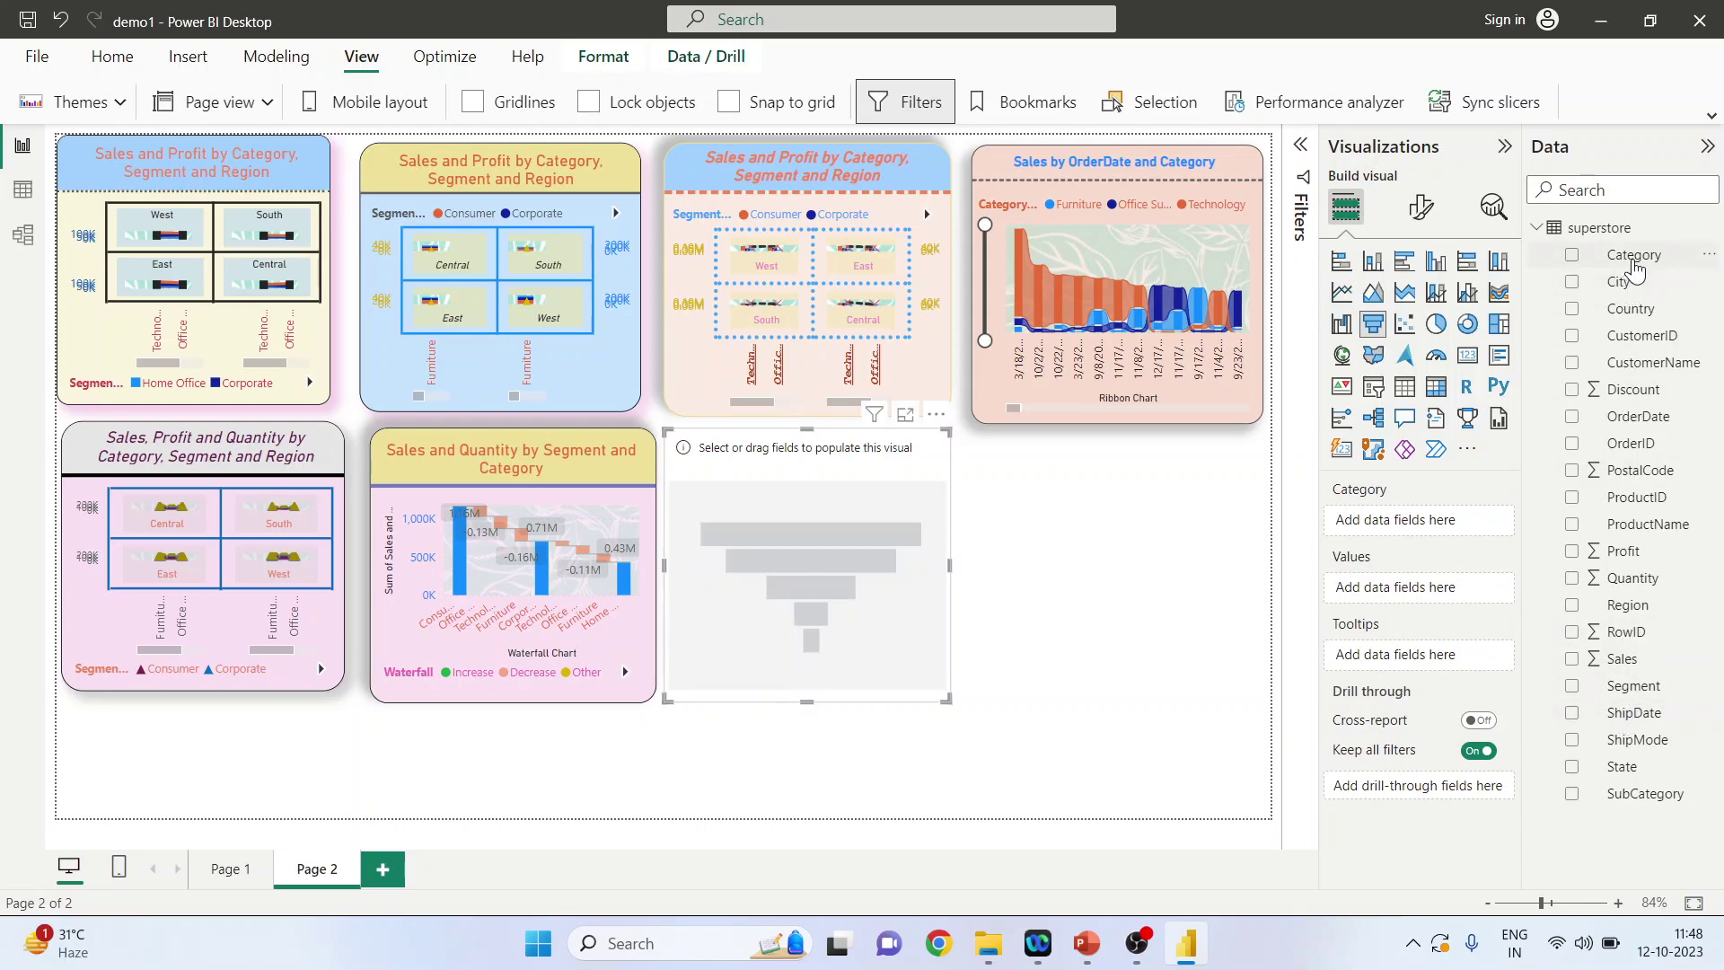
drag(1634, 270, 1422, 523)
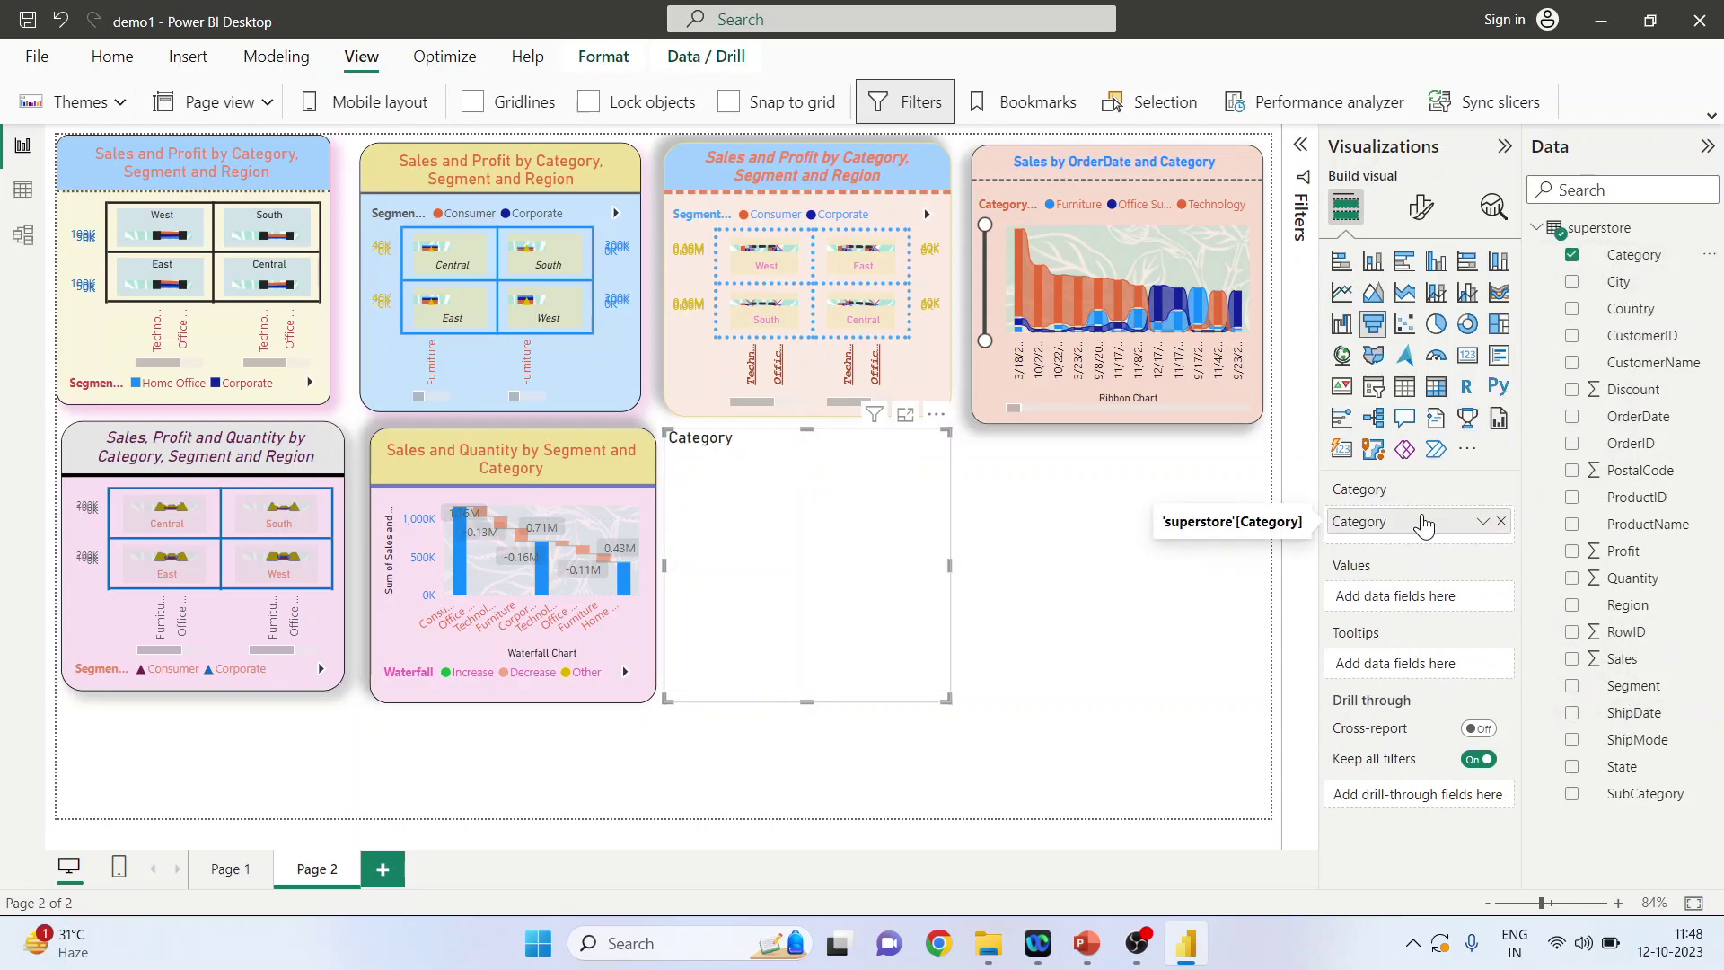
drag(1624, 659, 1444, 613)
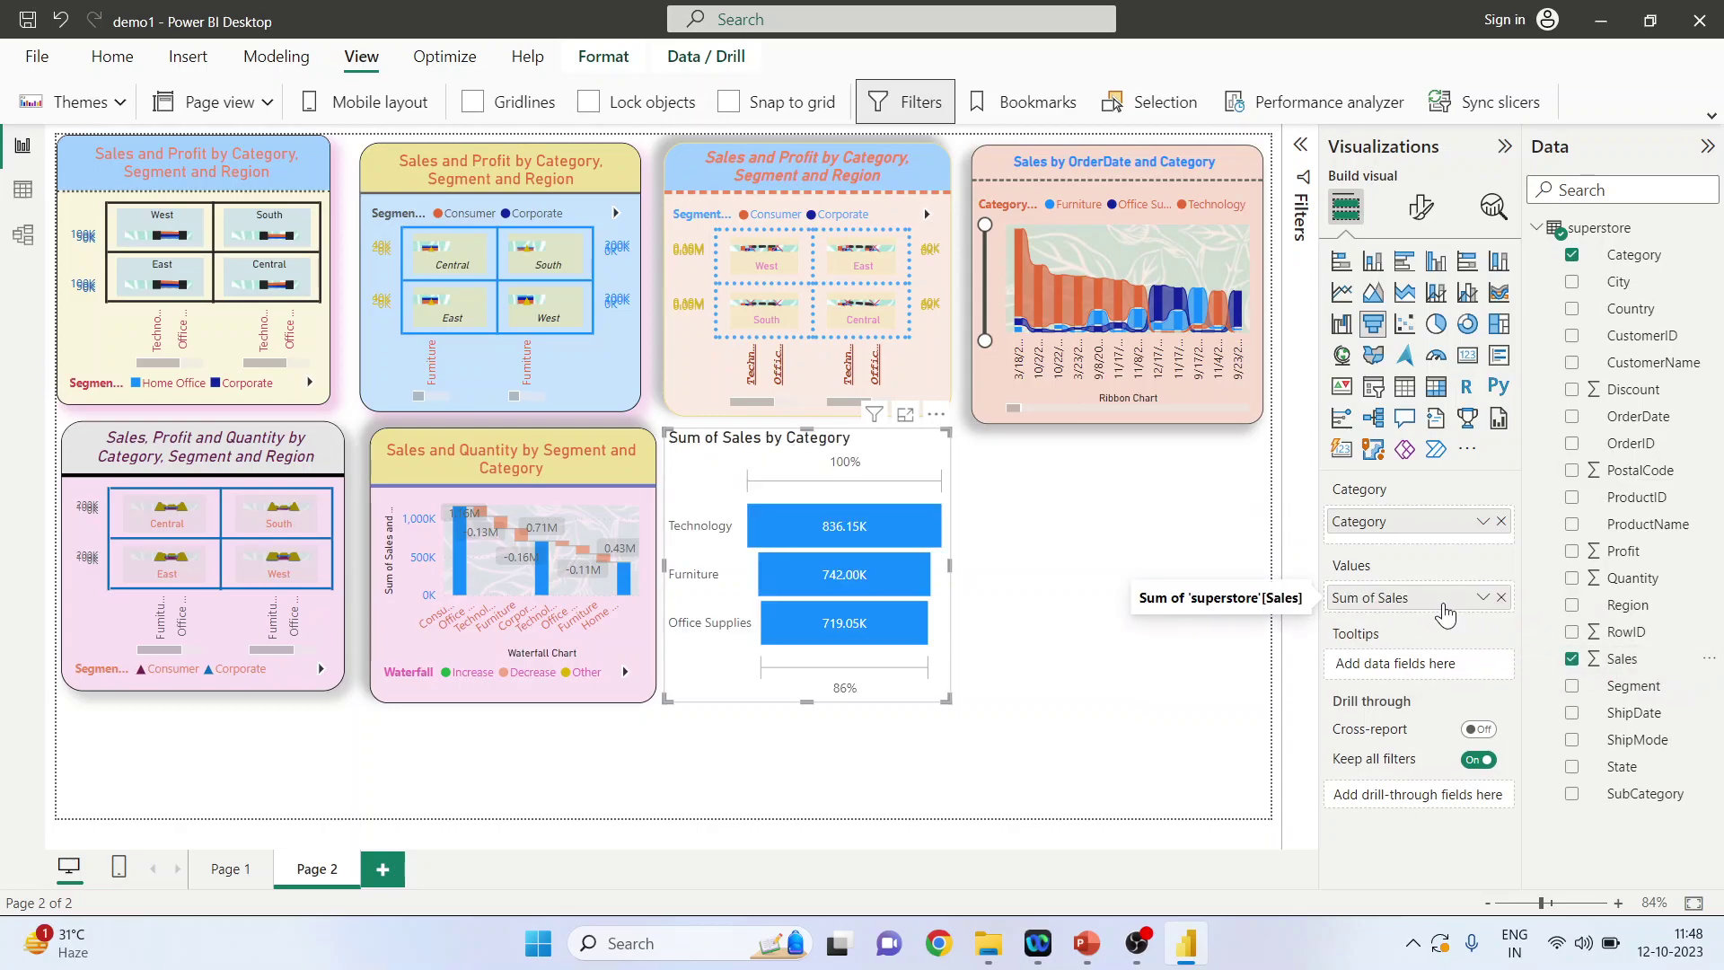
click(906, 417)
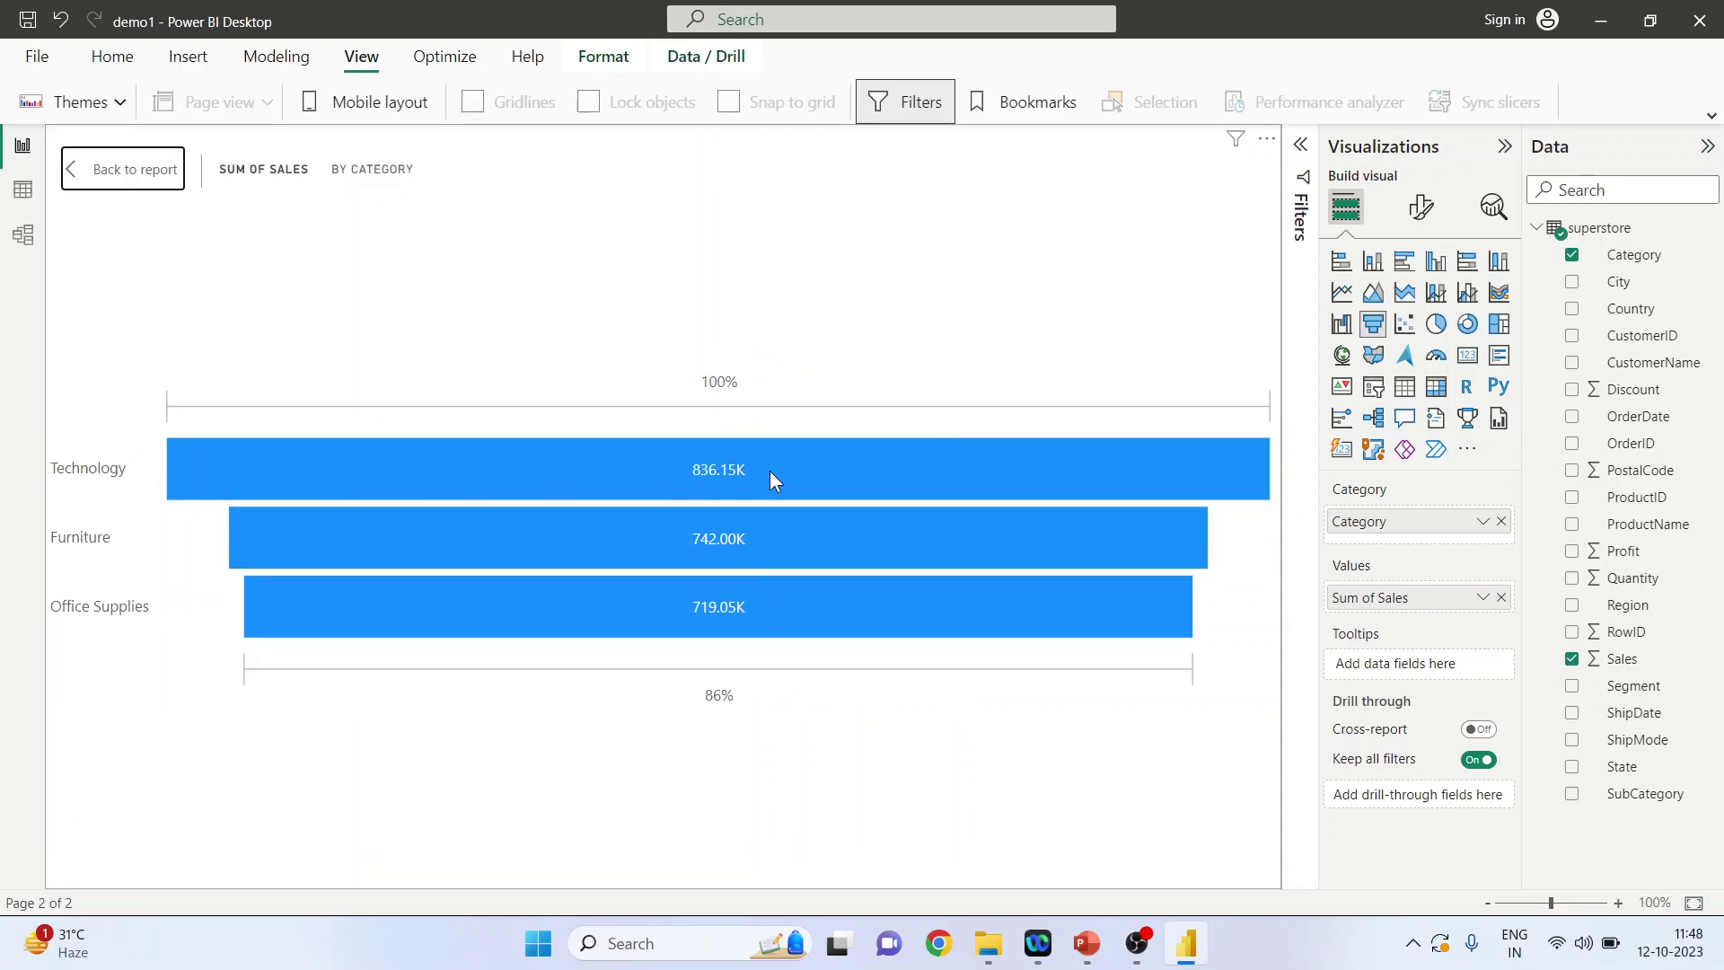
mouse_move(770, 473)
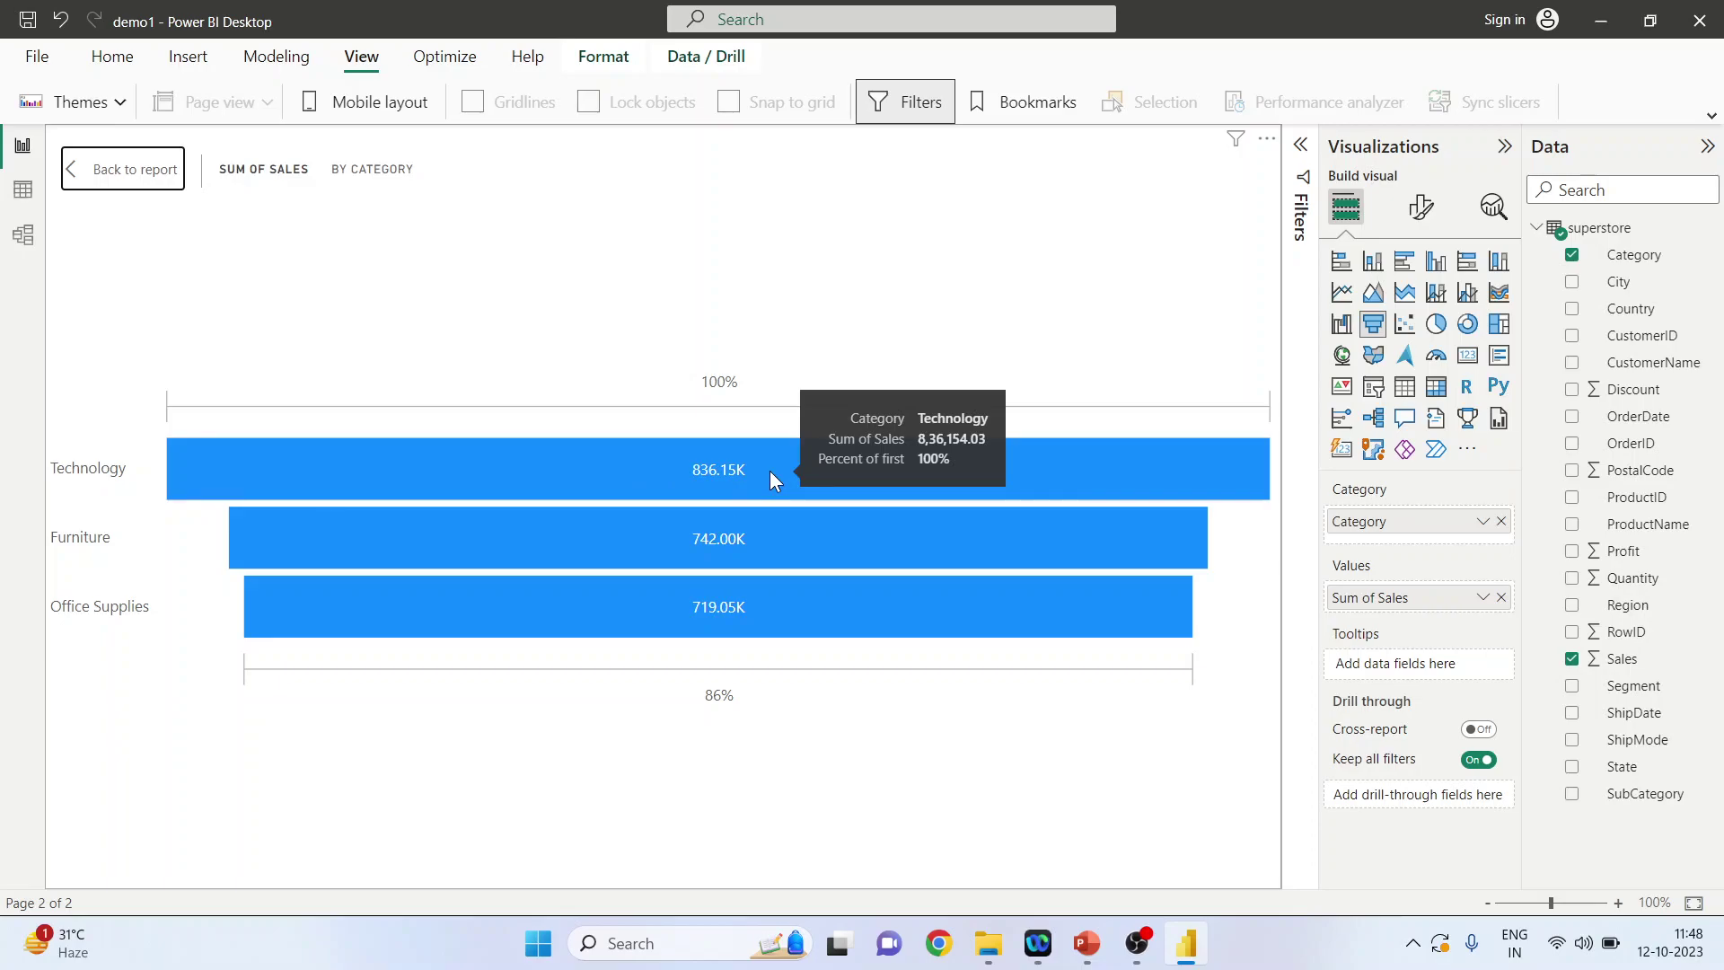
mouse_move(769, 536)
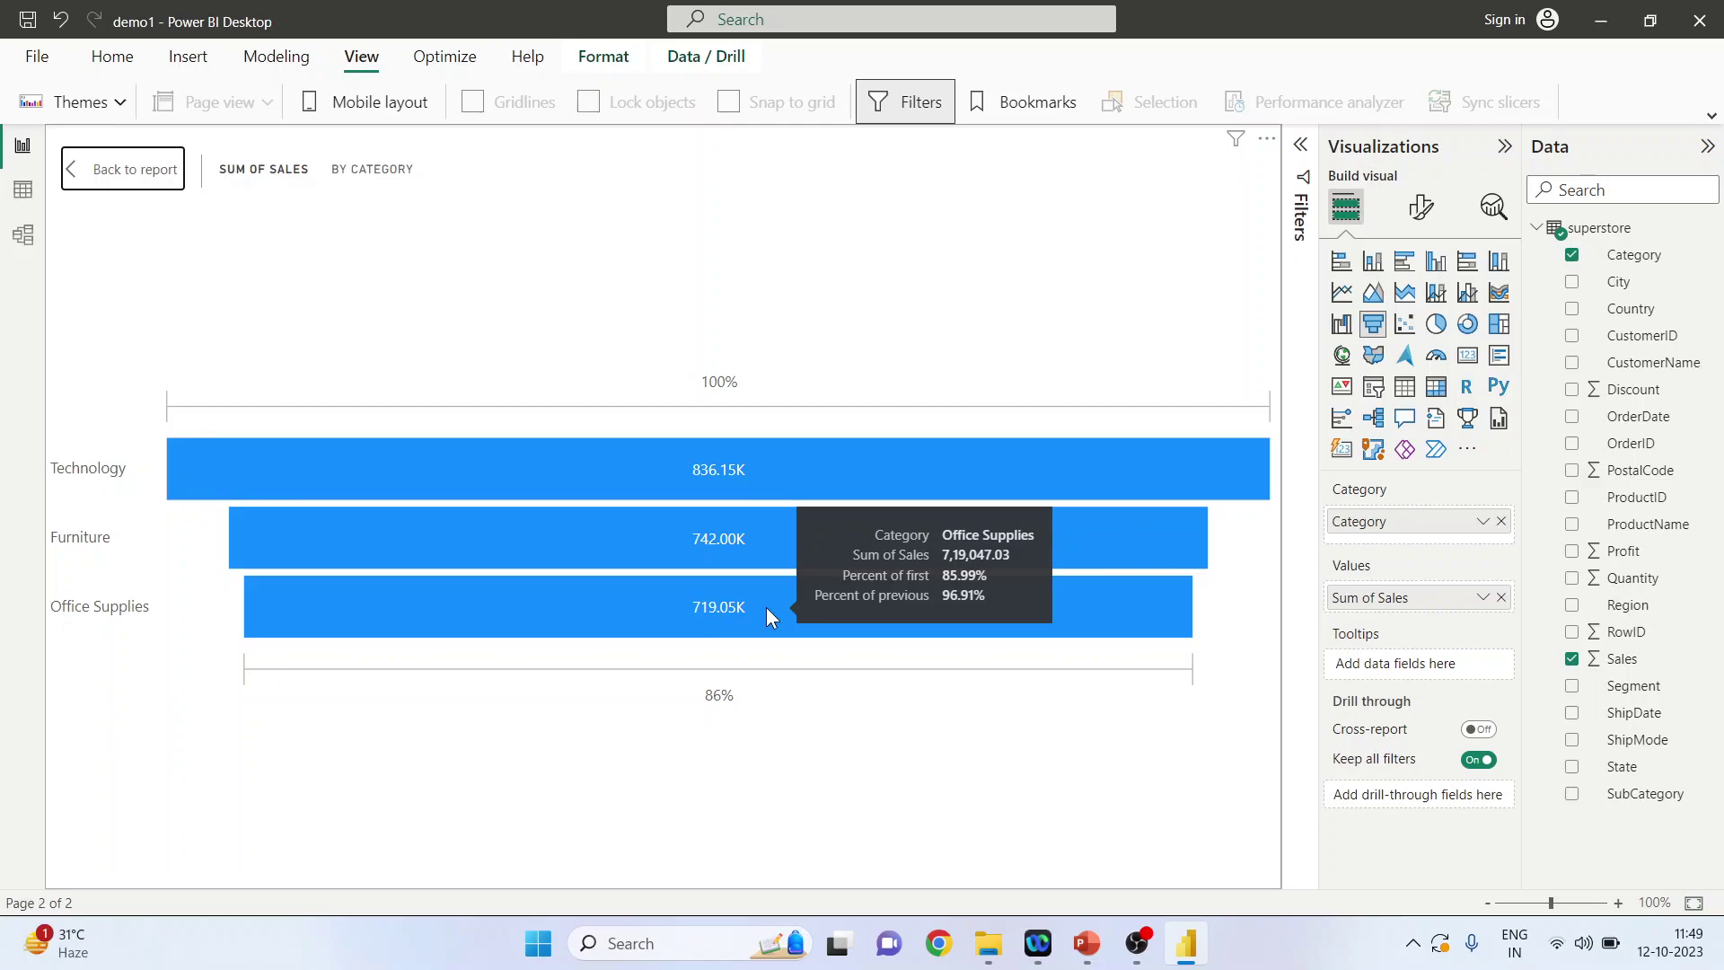
- Add Segment below Category and test drilling down to Segment and back up
drag(1626, 687, 1429, 550)
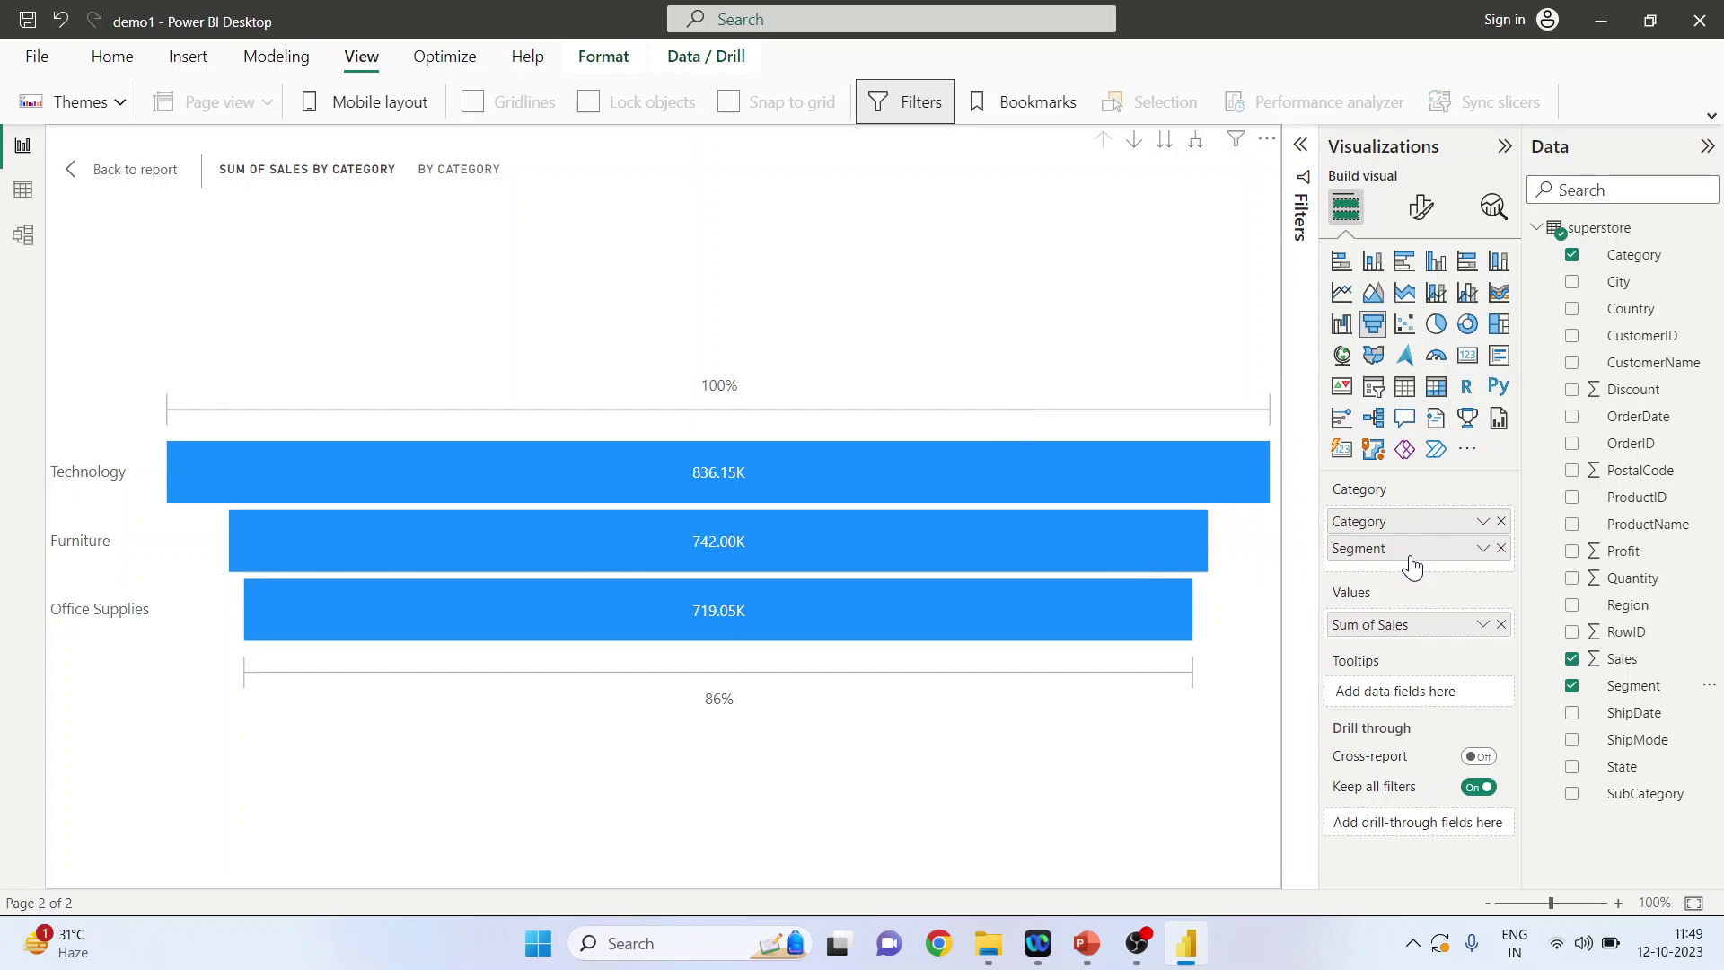
click(1165, 142)
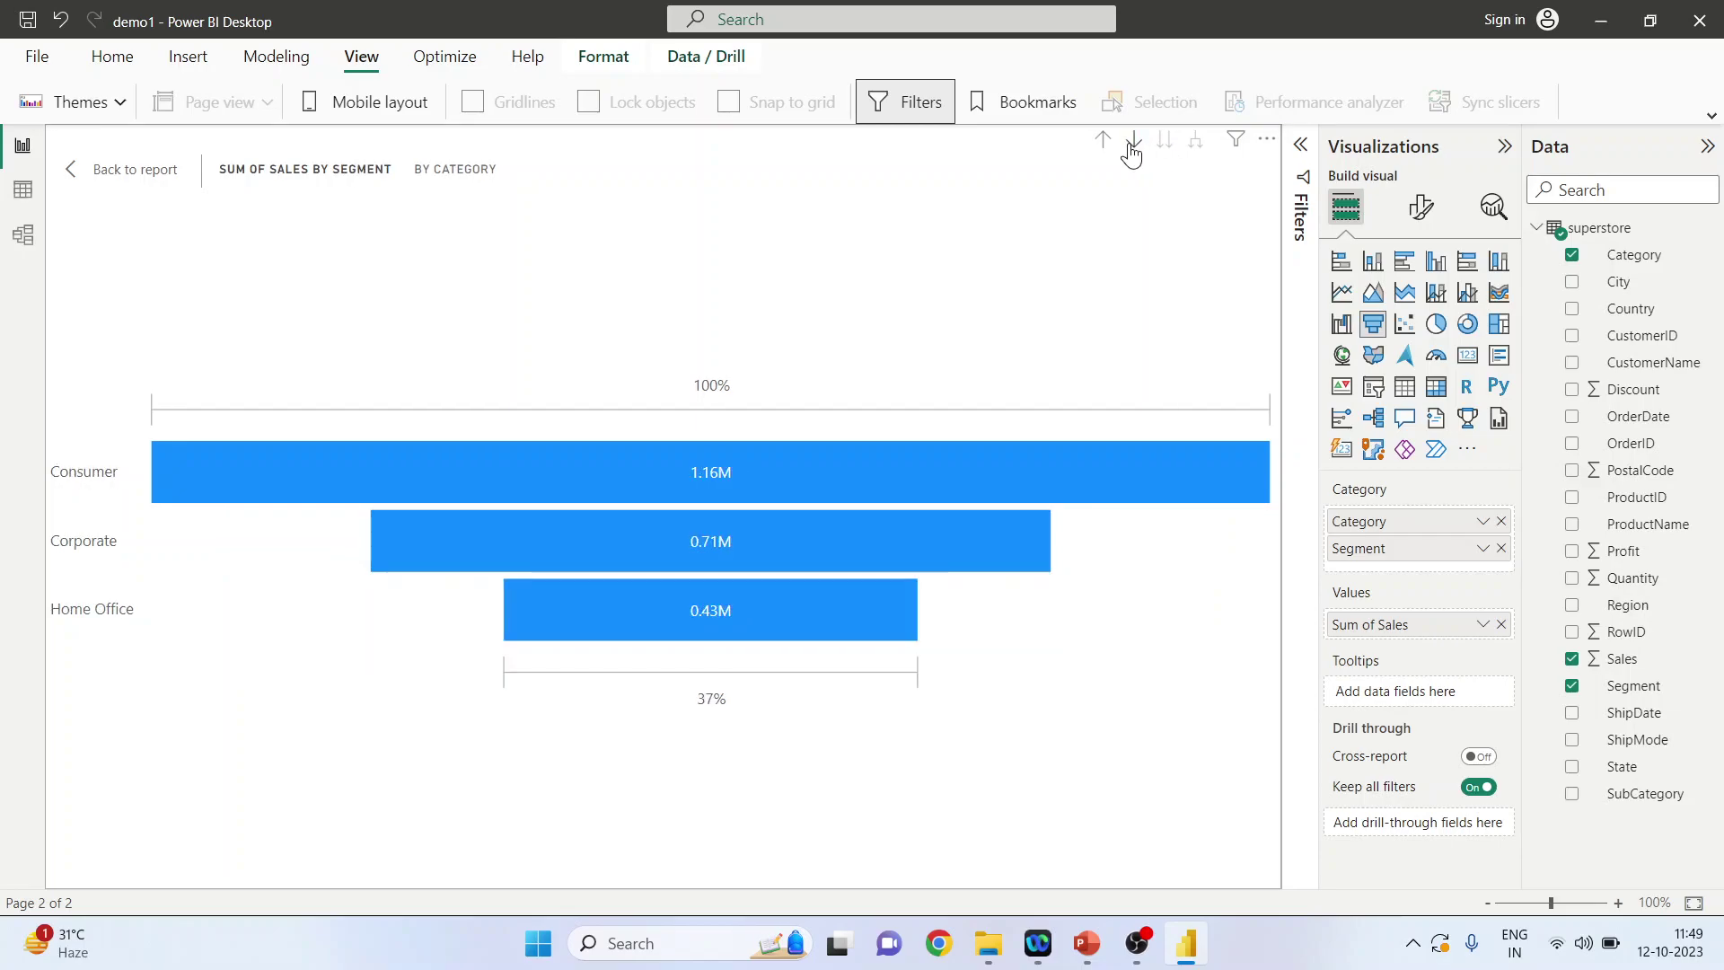
click(1103, 140)
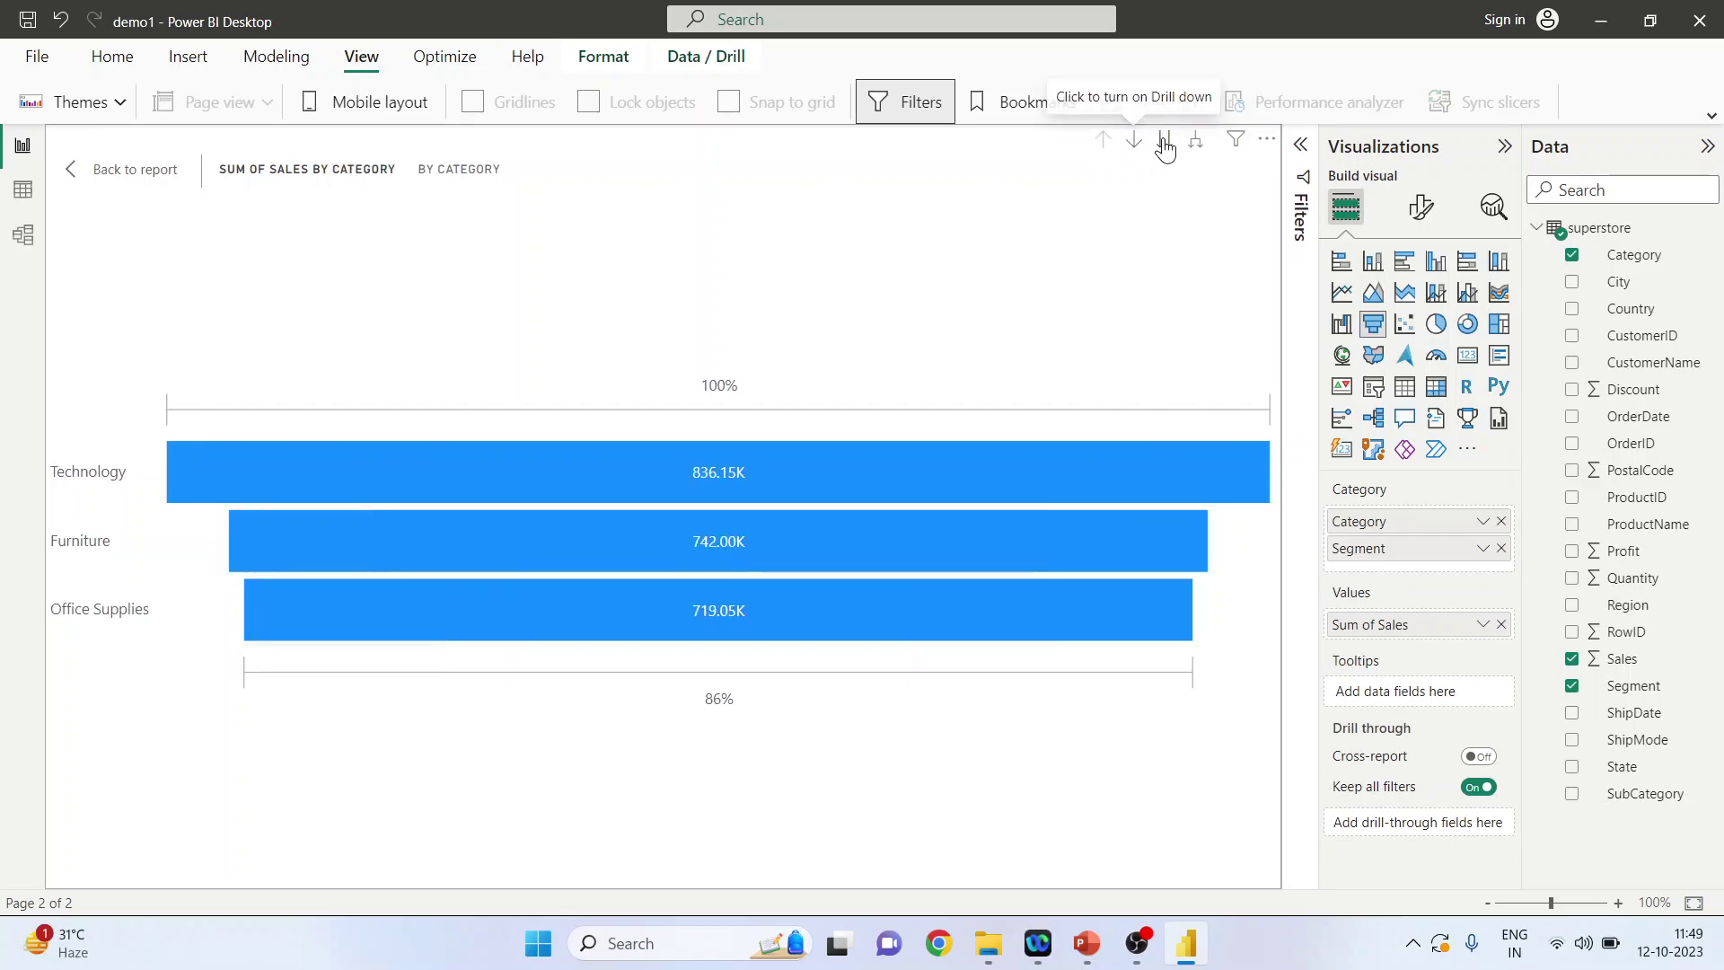
click(1166, 142)
click(1103, 140)
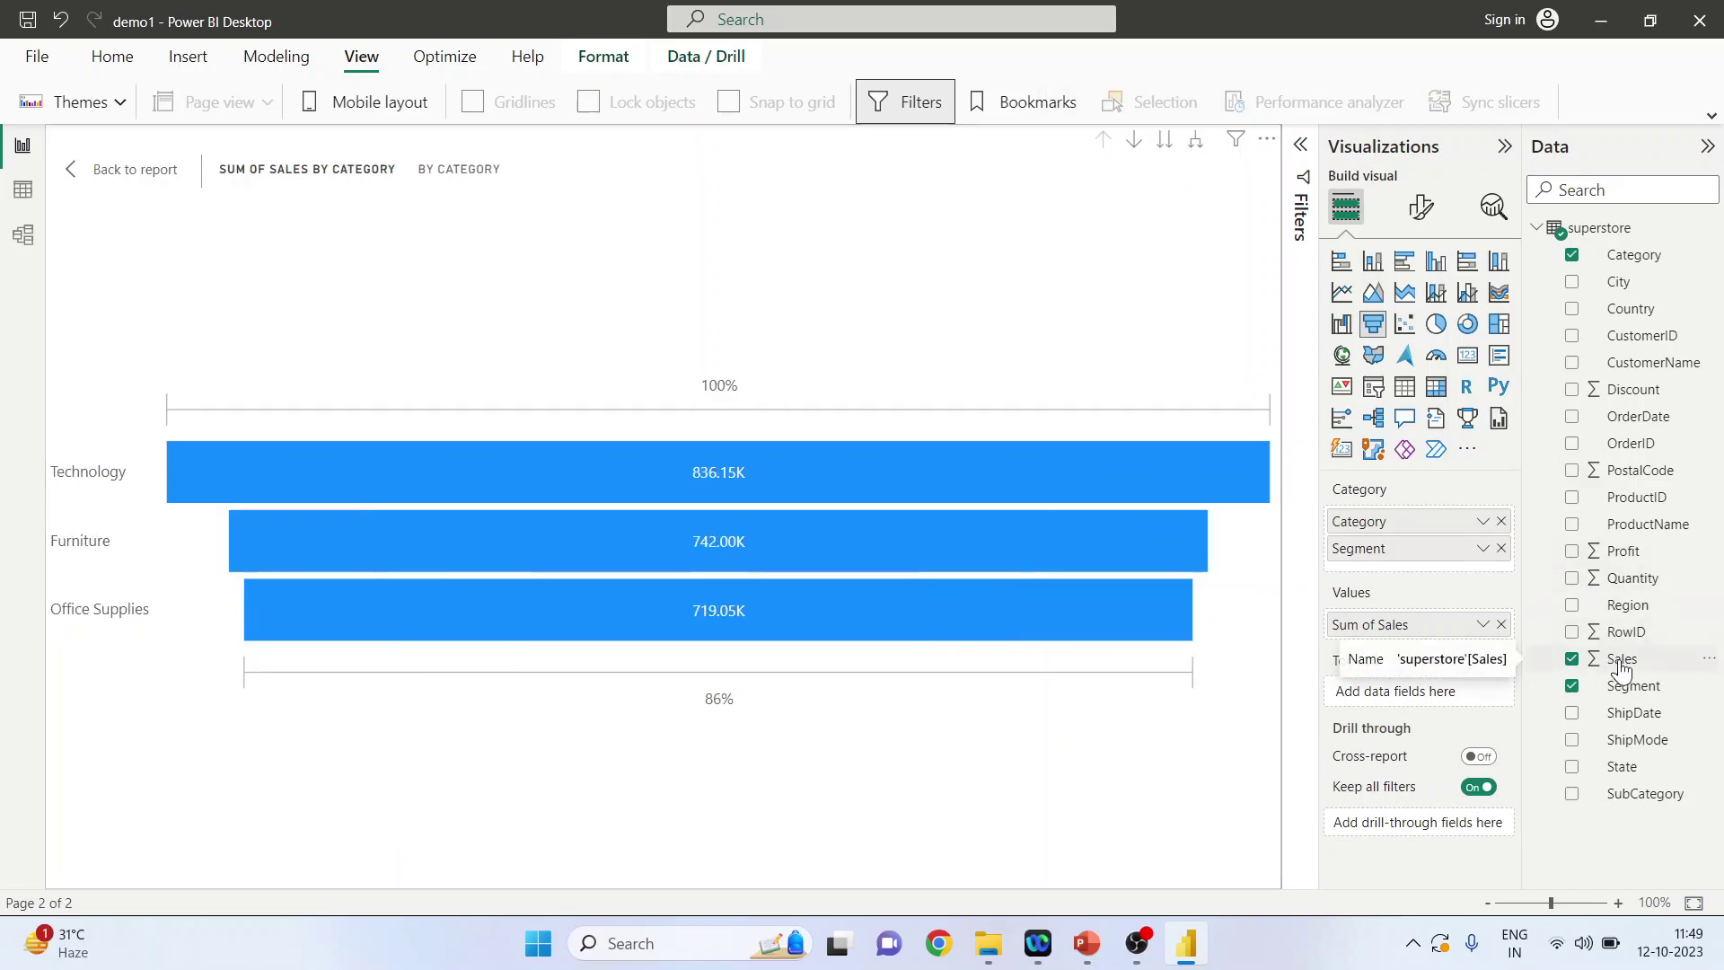
- Add Region as a third level and drill the funnel down to Region
drag(1626, 608, 1428, 572)
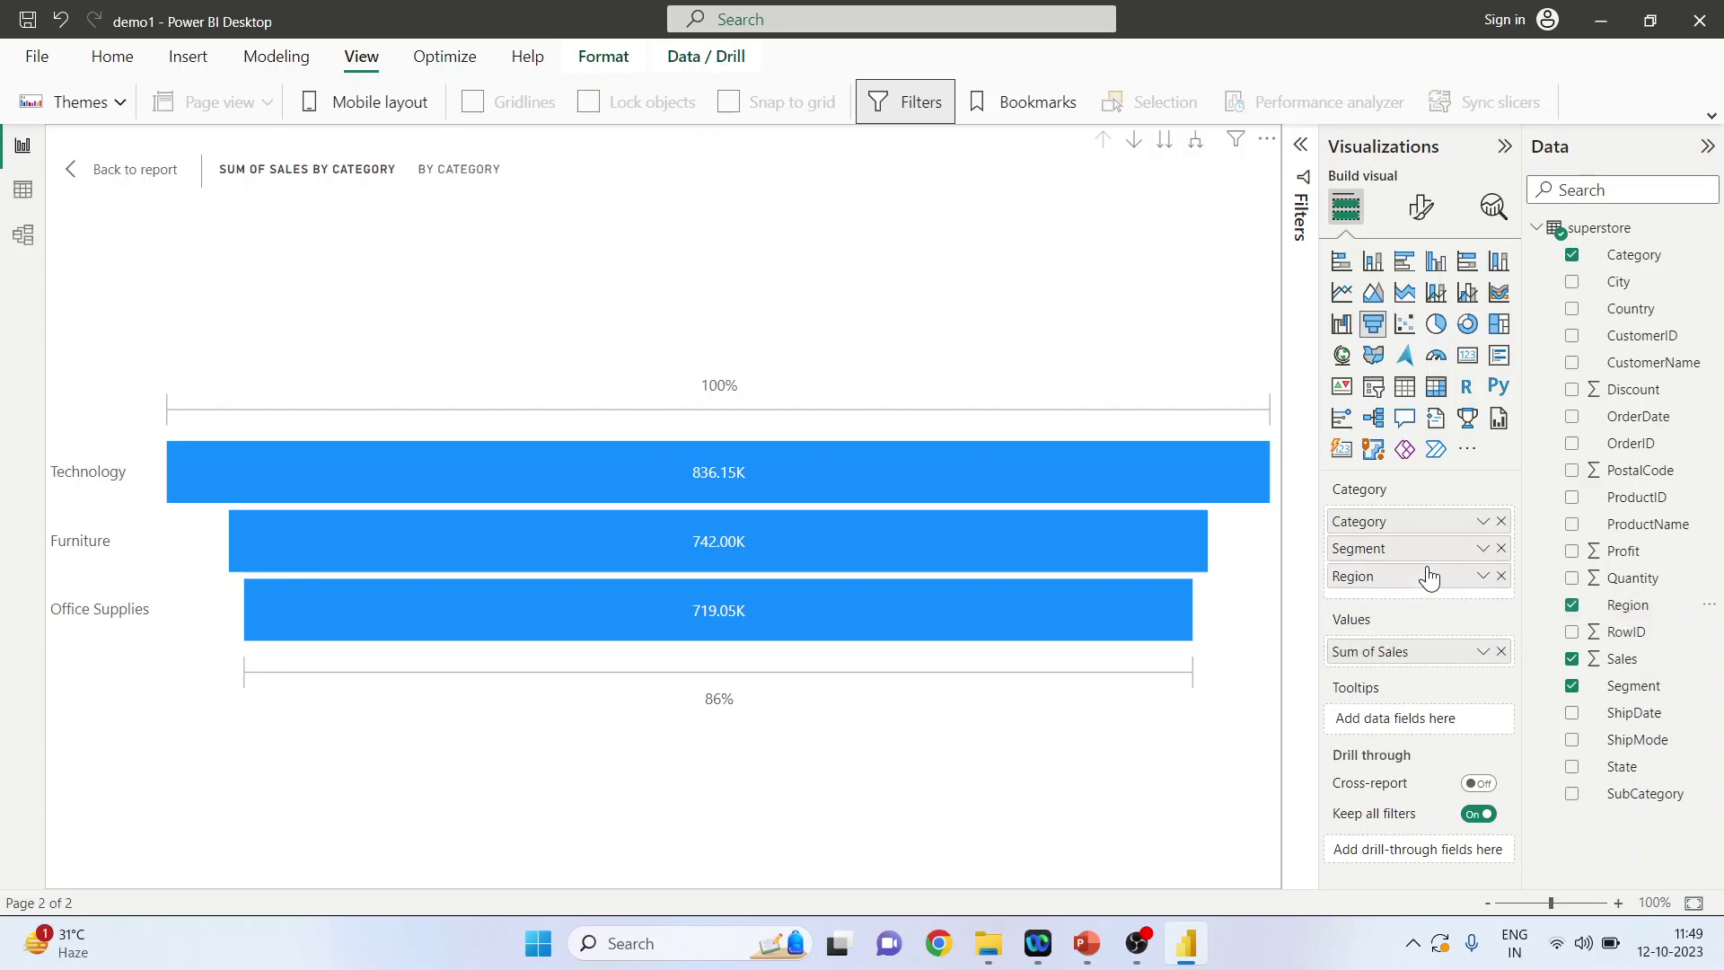
click(1163, 143)
click(1163, 143)
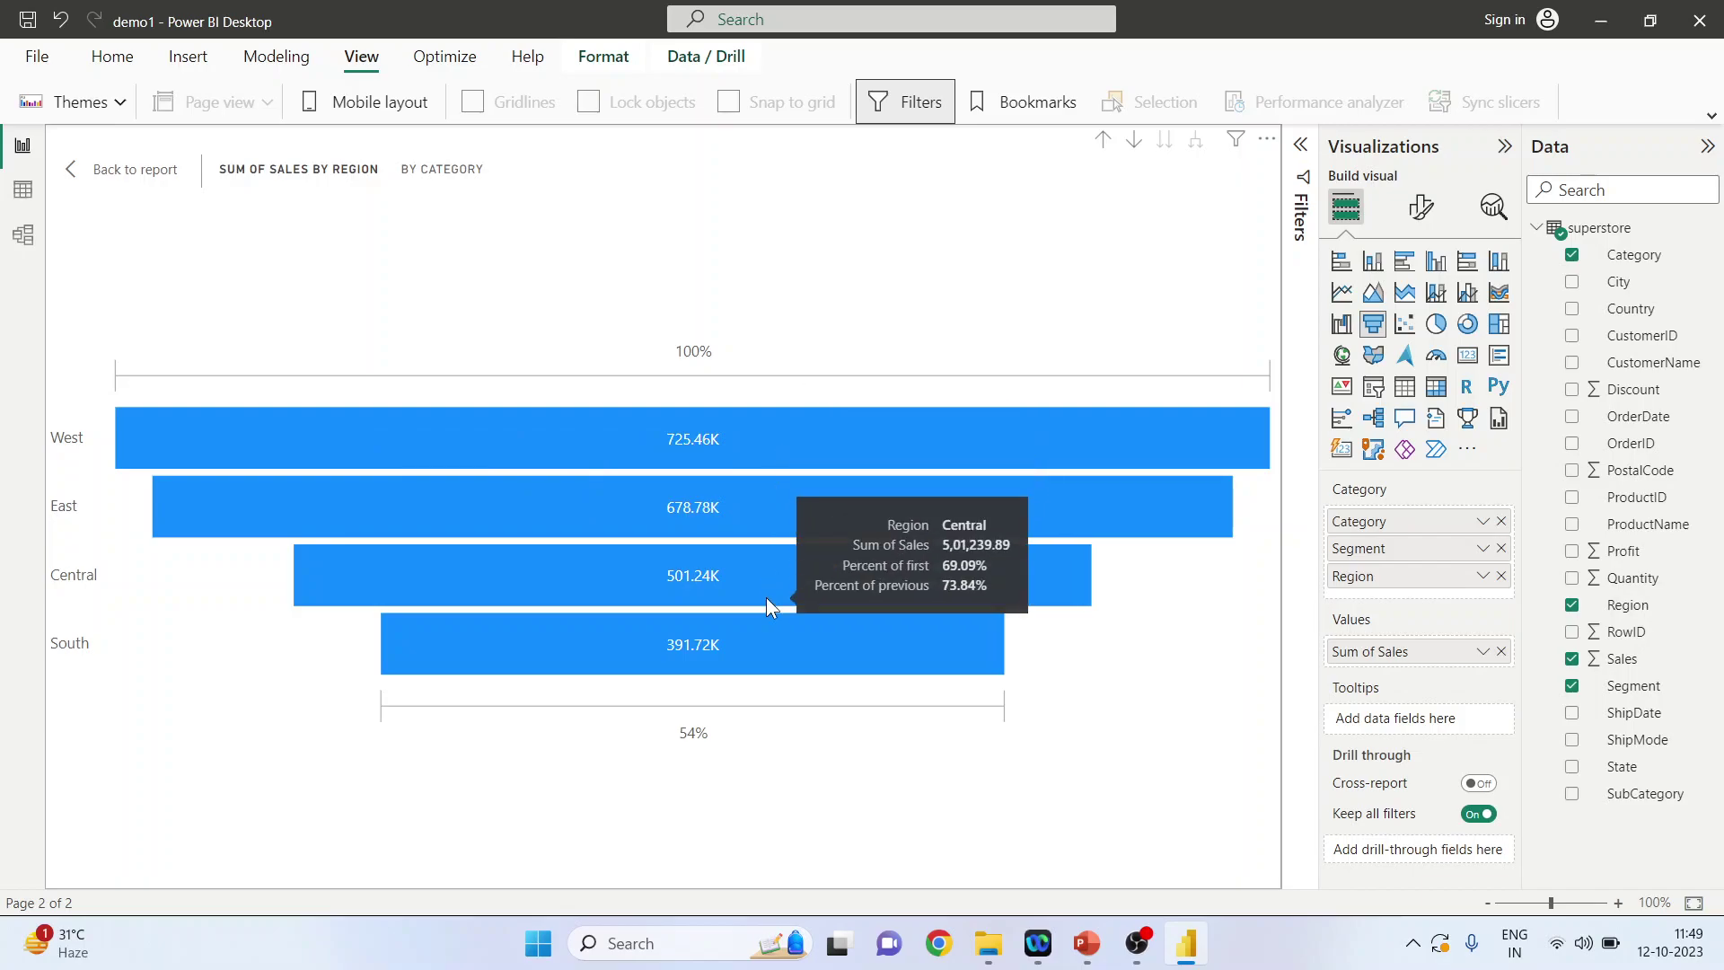
mouse_move(763, 654)
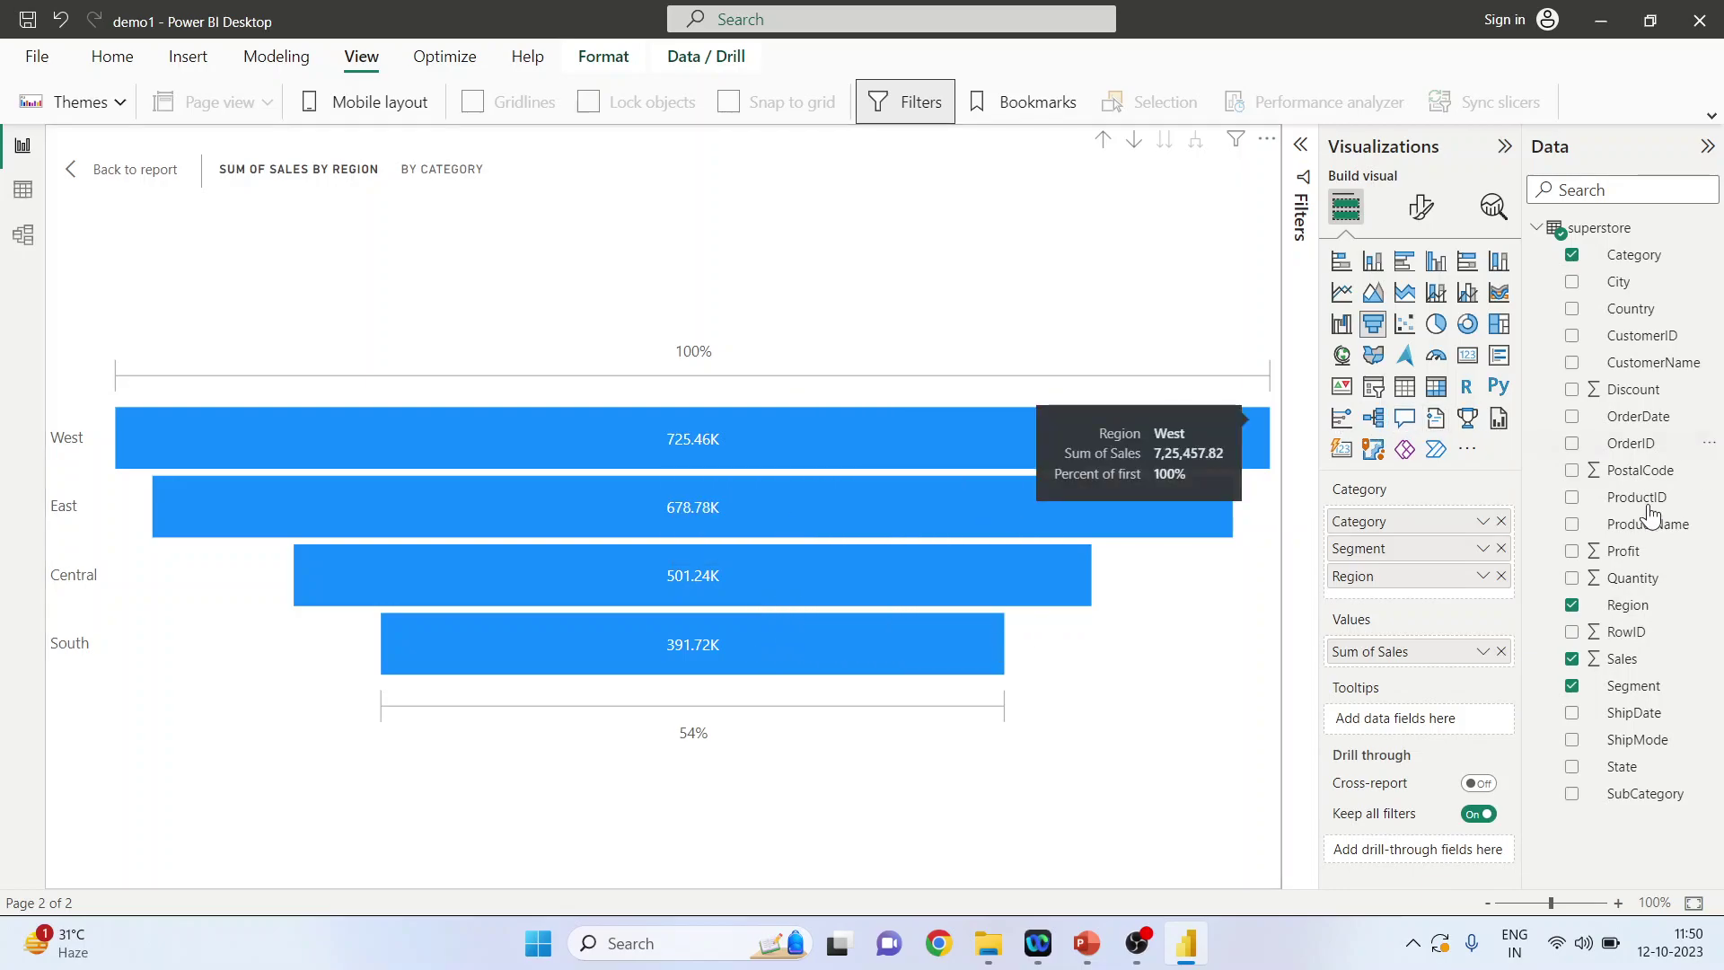
- Replace Region, Segment and Category in the Category well with SubCategory
click(1501, 576)
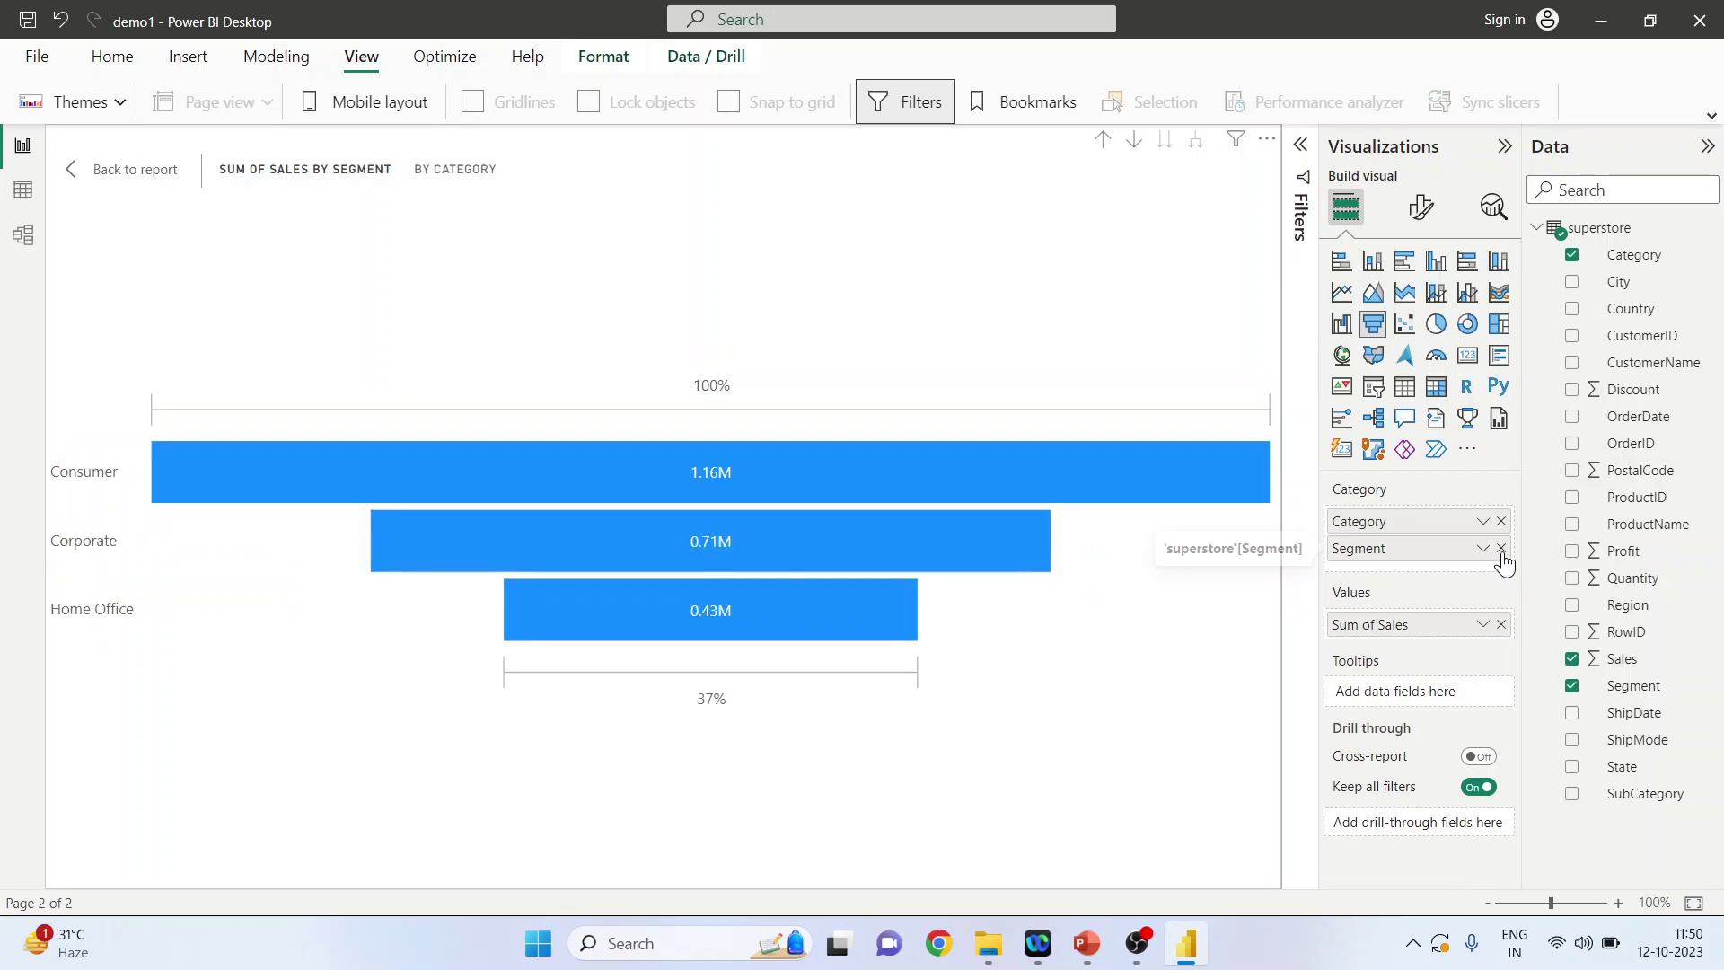
click(1501, 547)
click(1501, 520)
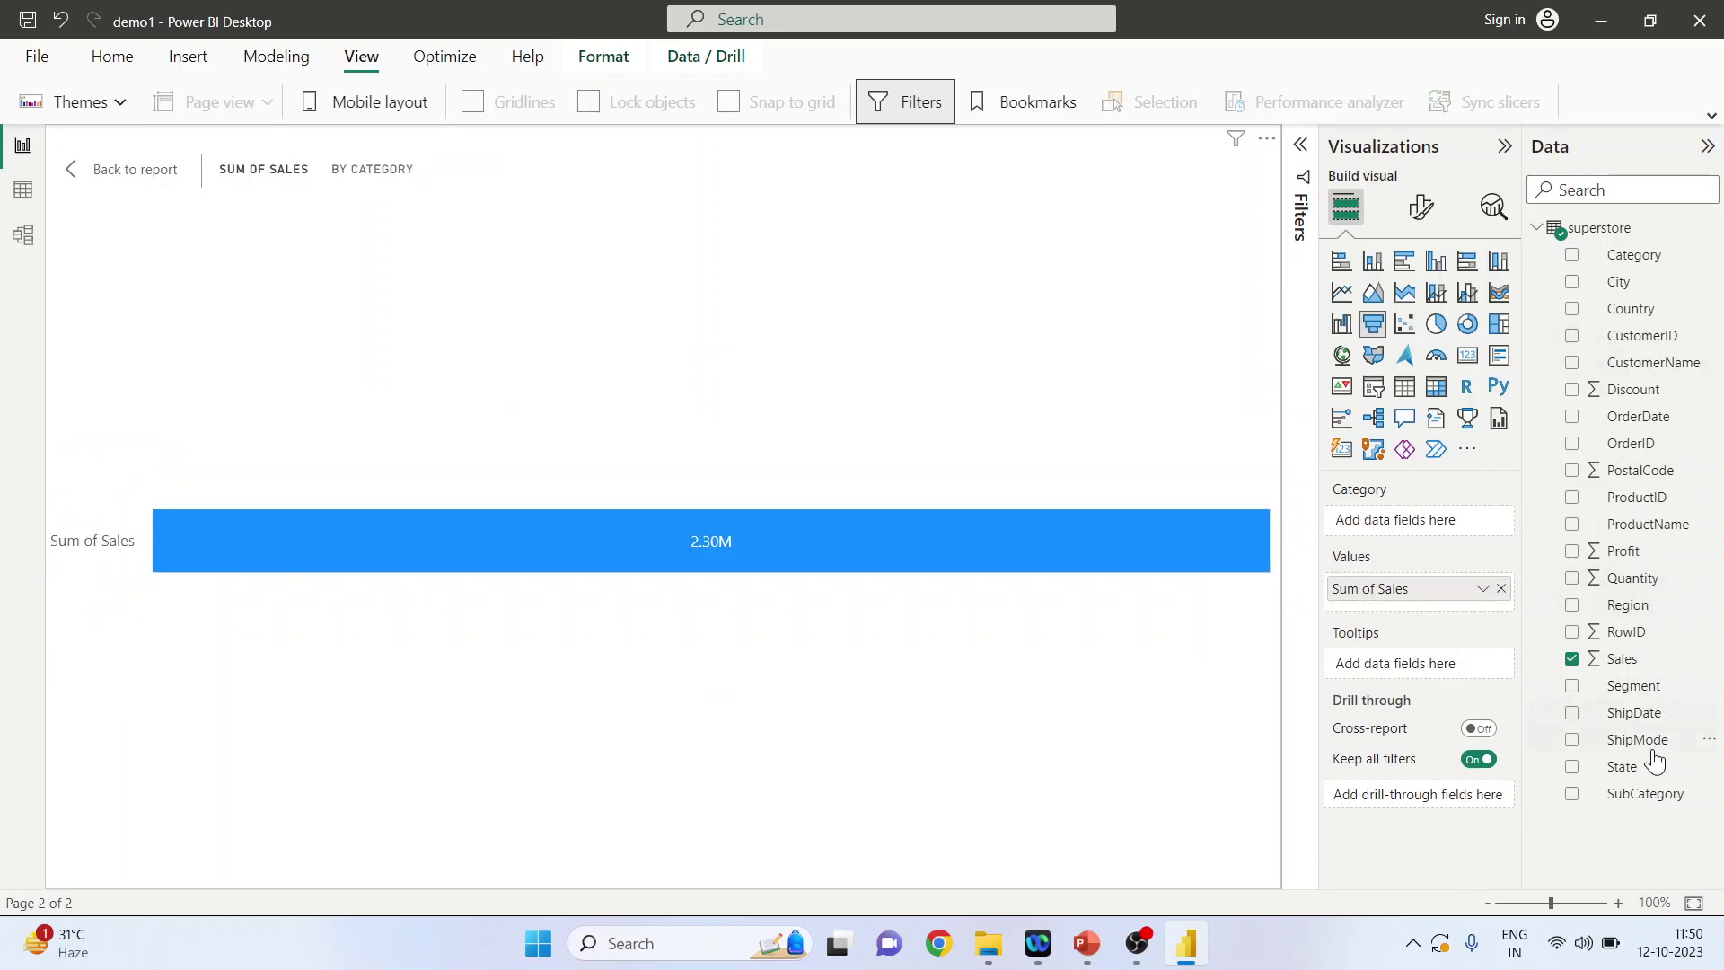
drag(1645, 794, 1455, 513)
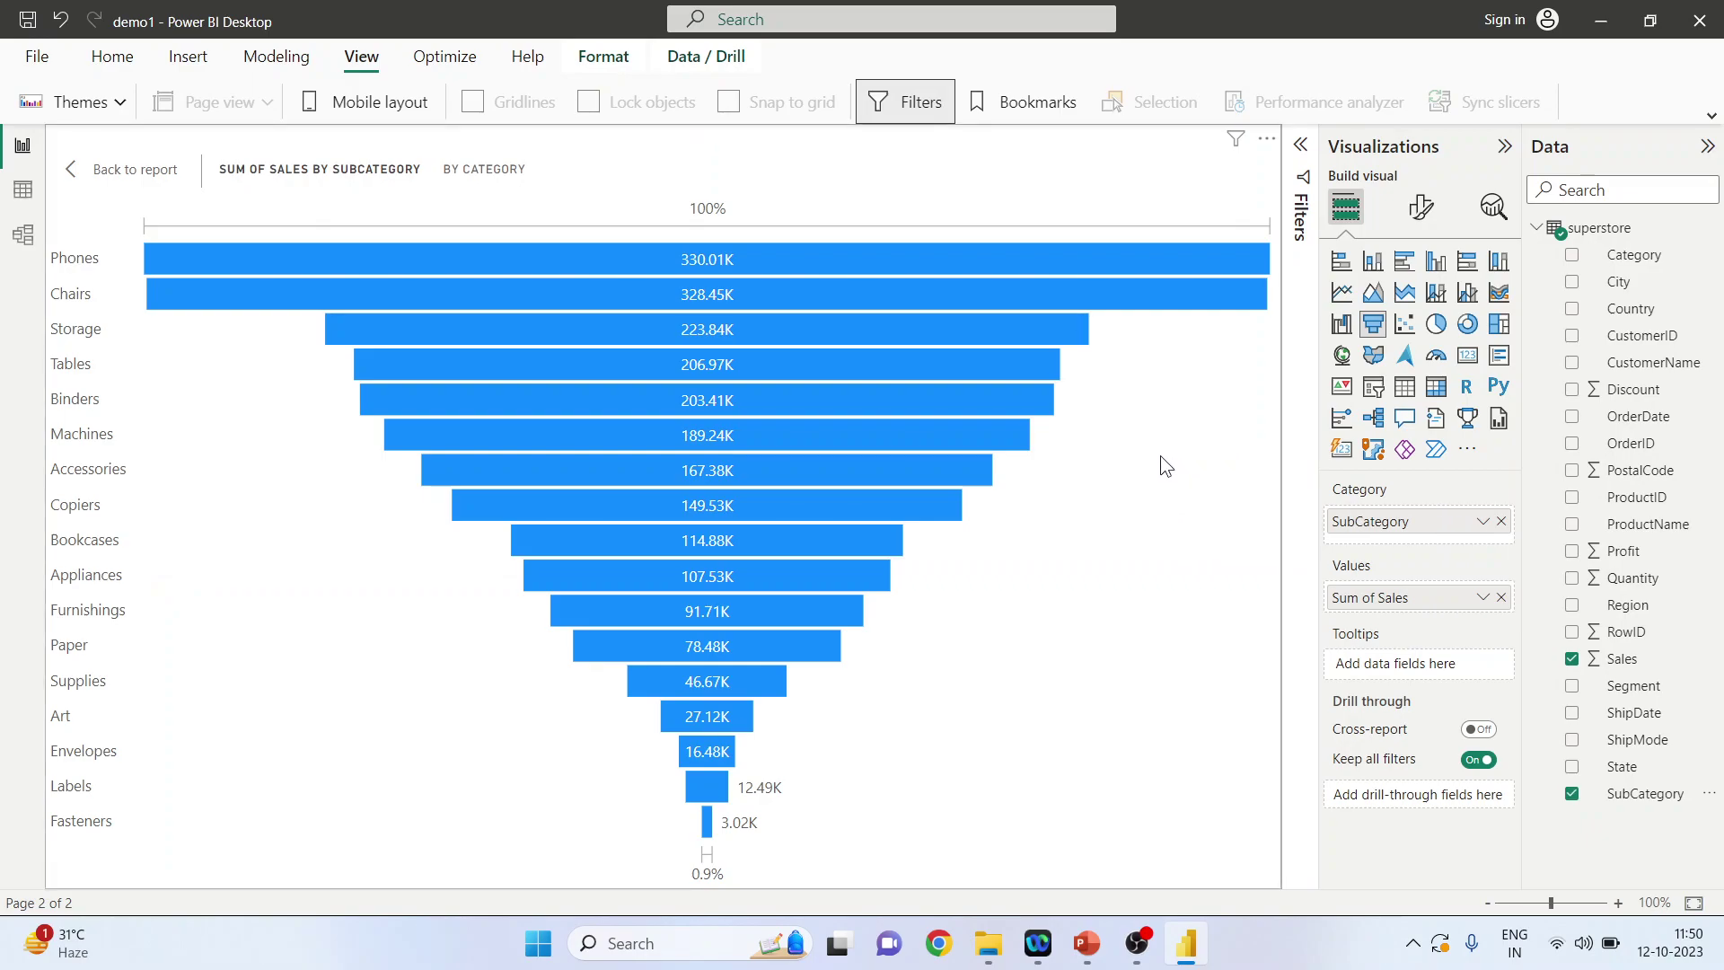
mouse_move(901, 250)
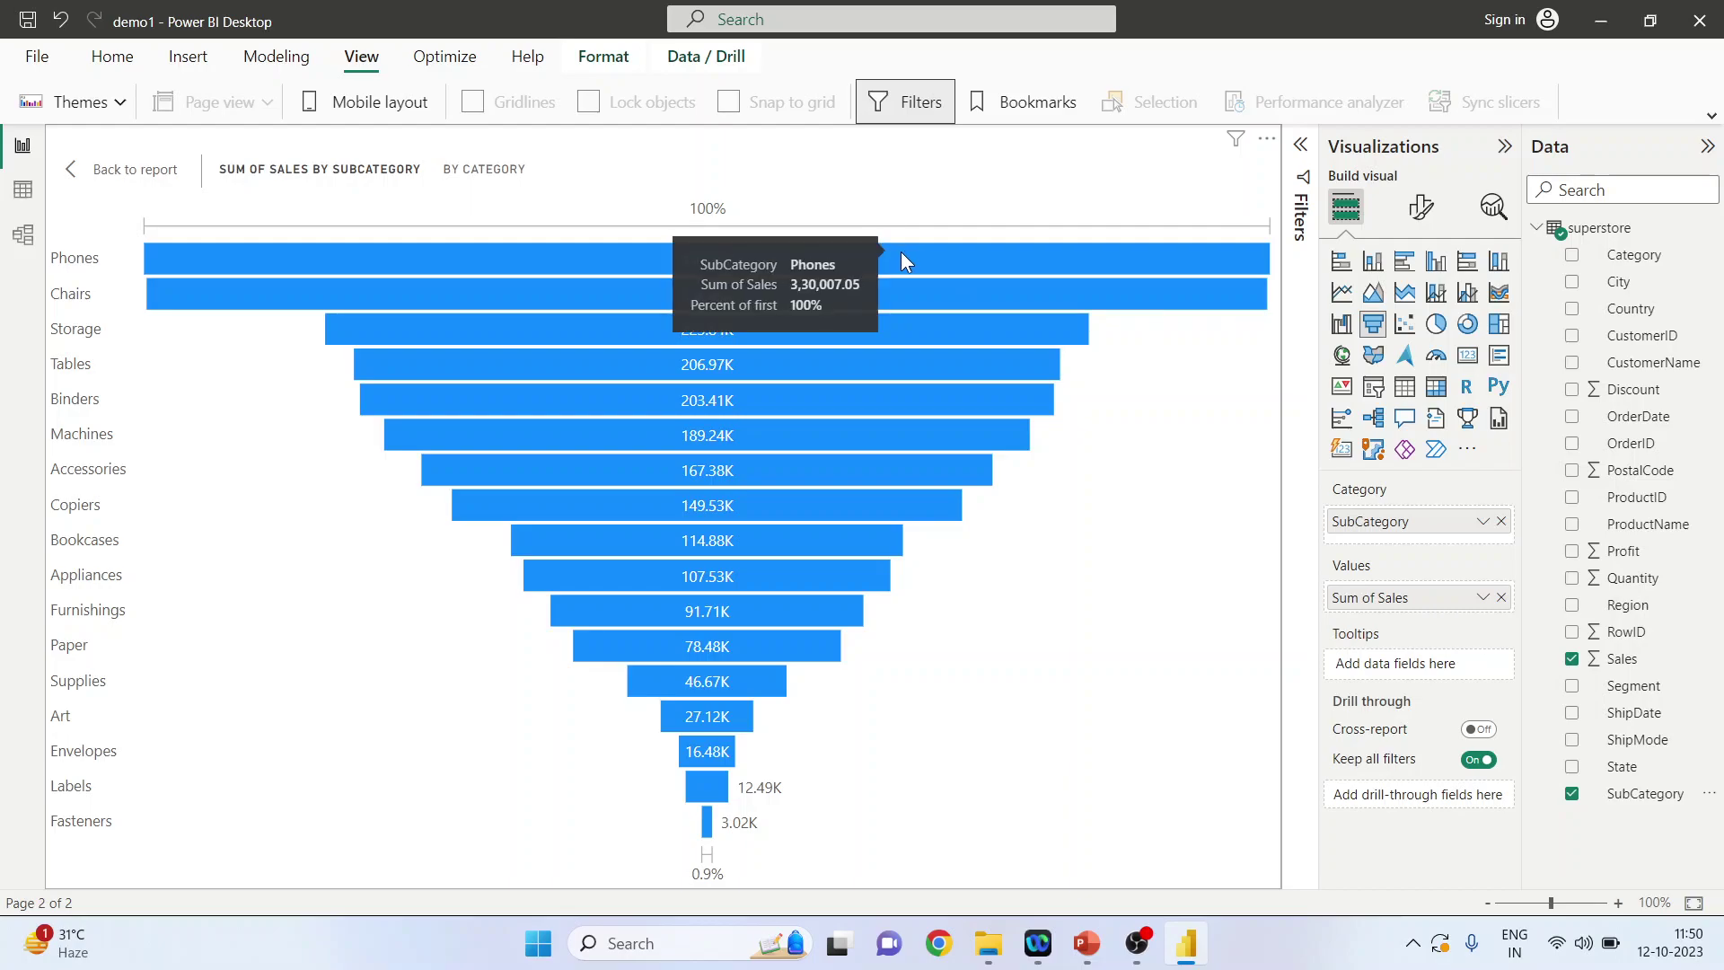
mouse_move(897, 305)
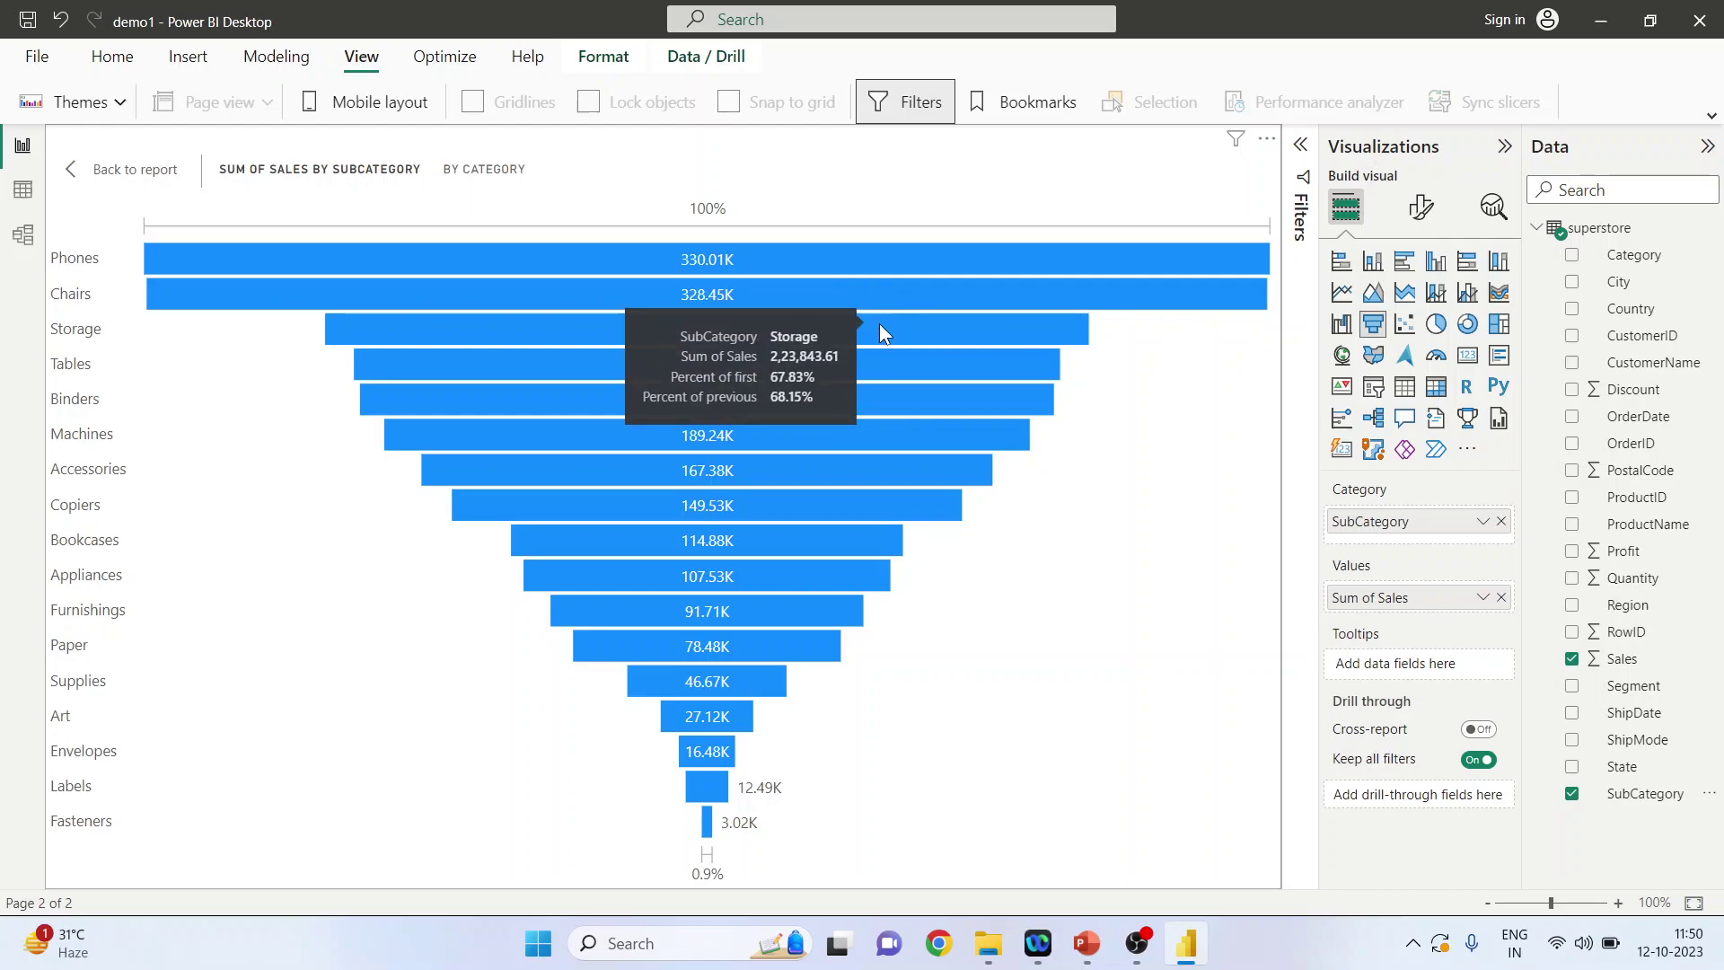
mouse_move(875, 368)
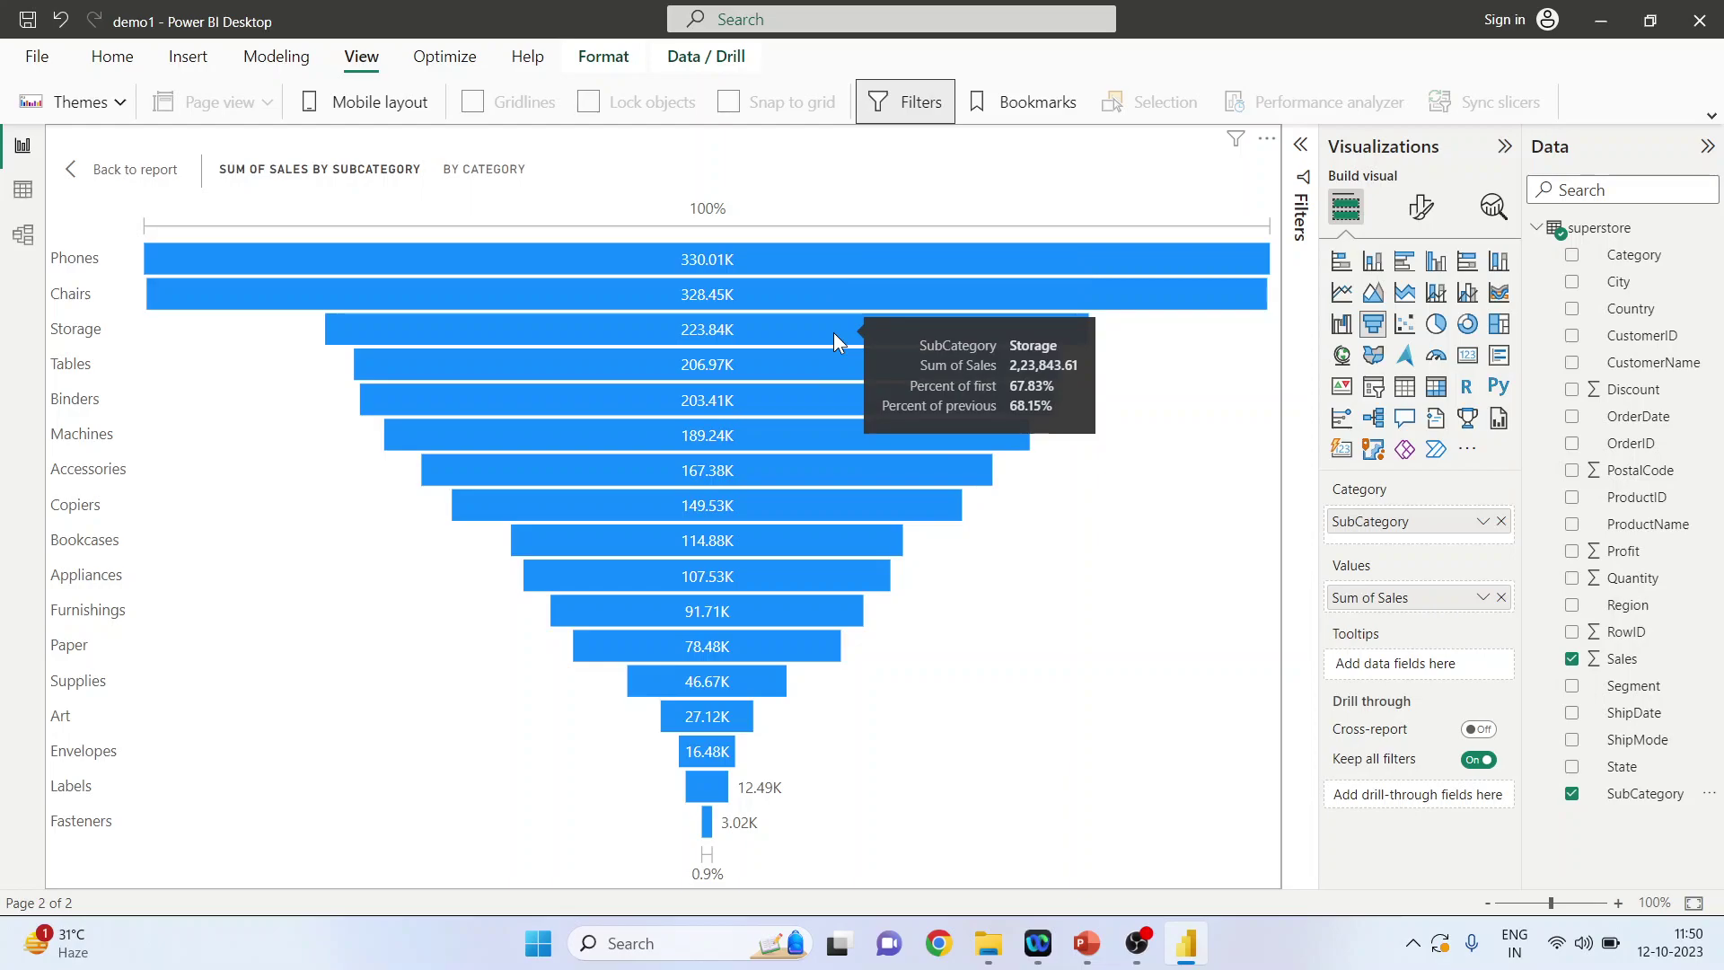
- Set the funnel's default bar colour to orange under Format visual > Colors
click(1416, 210)
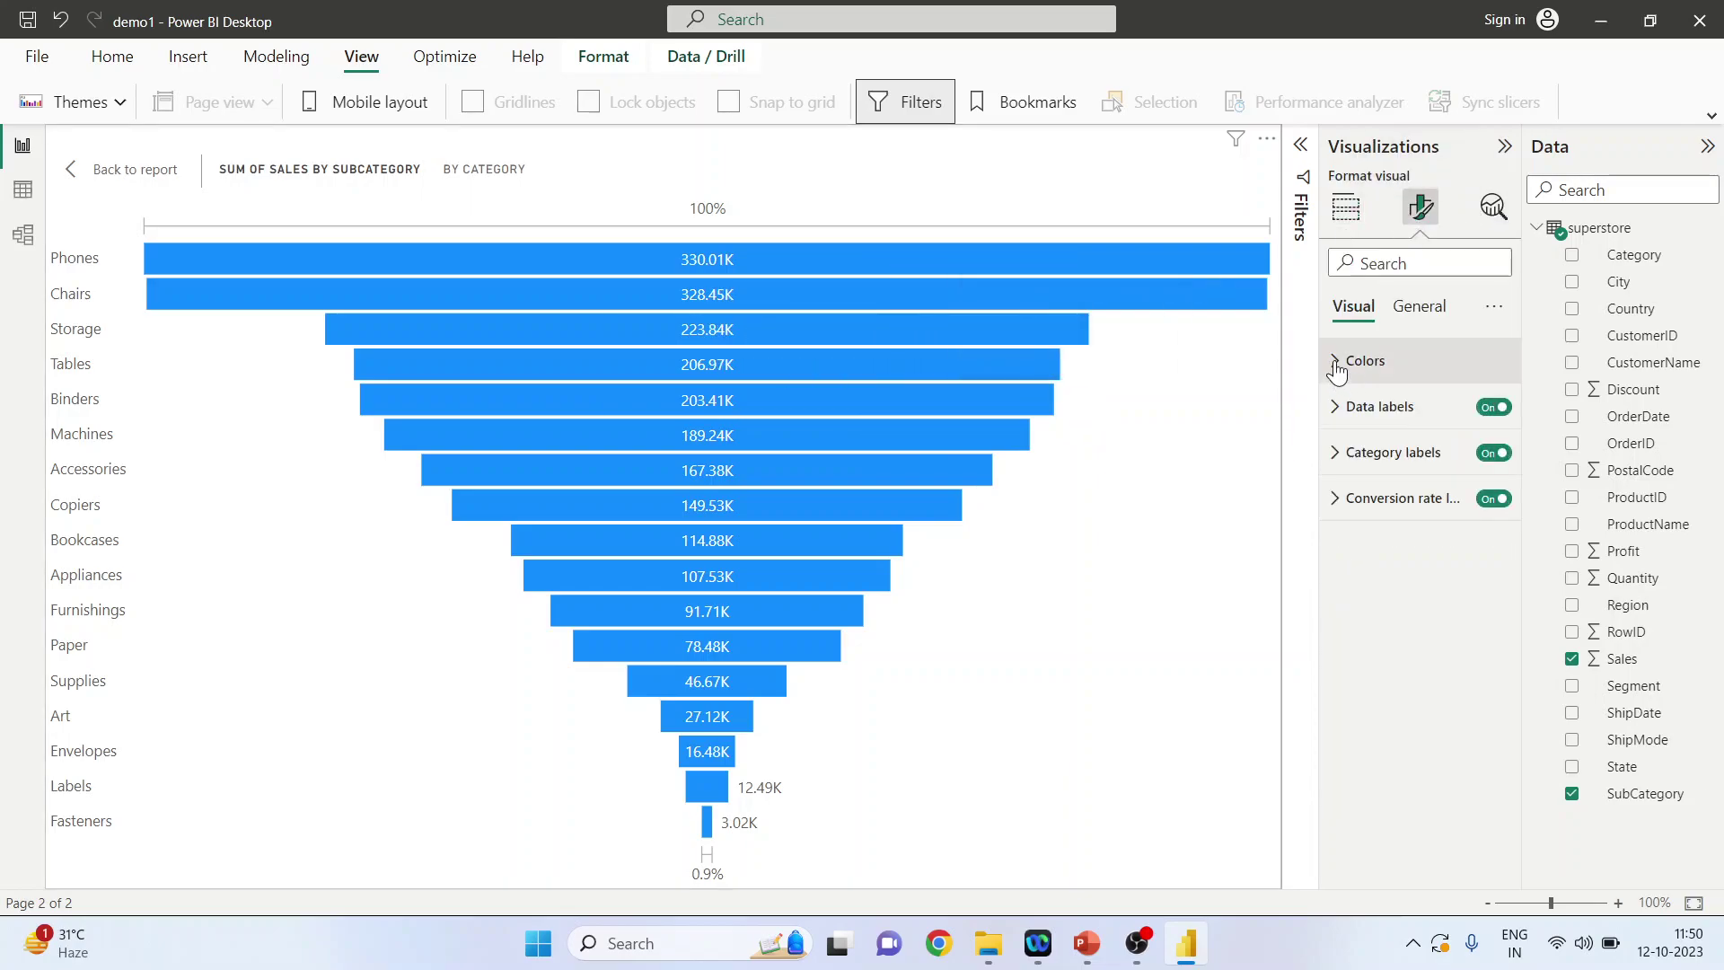
click(1338, 368)
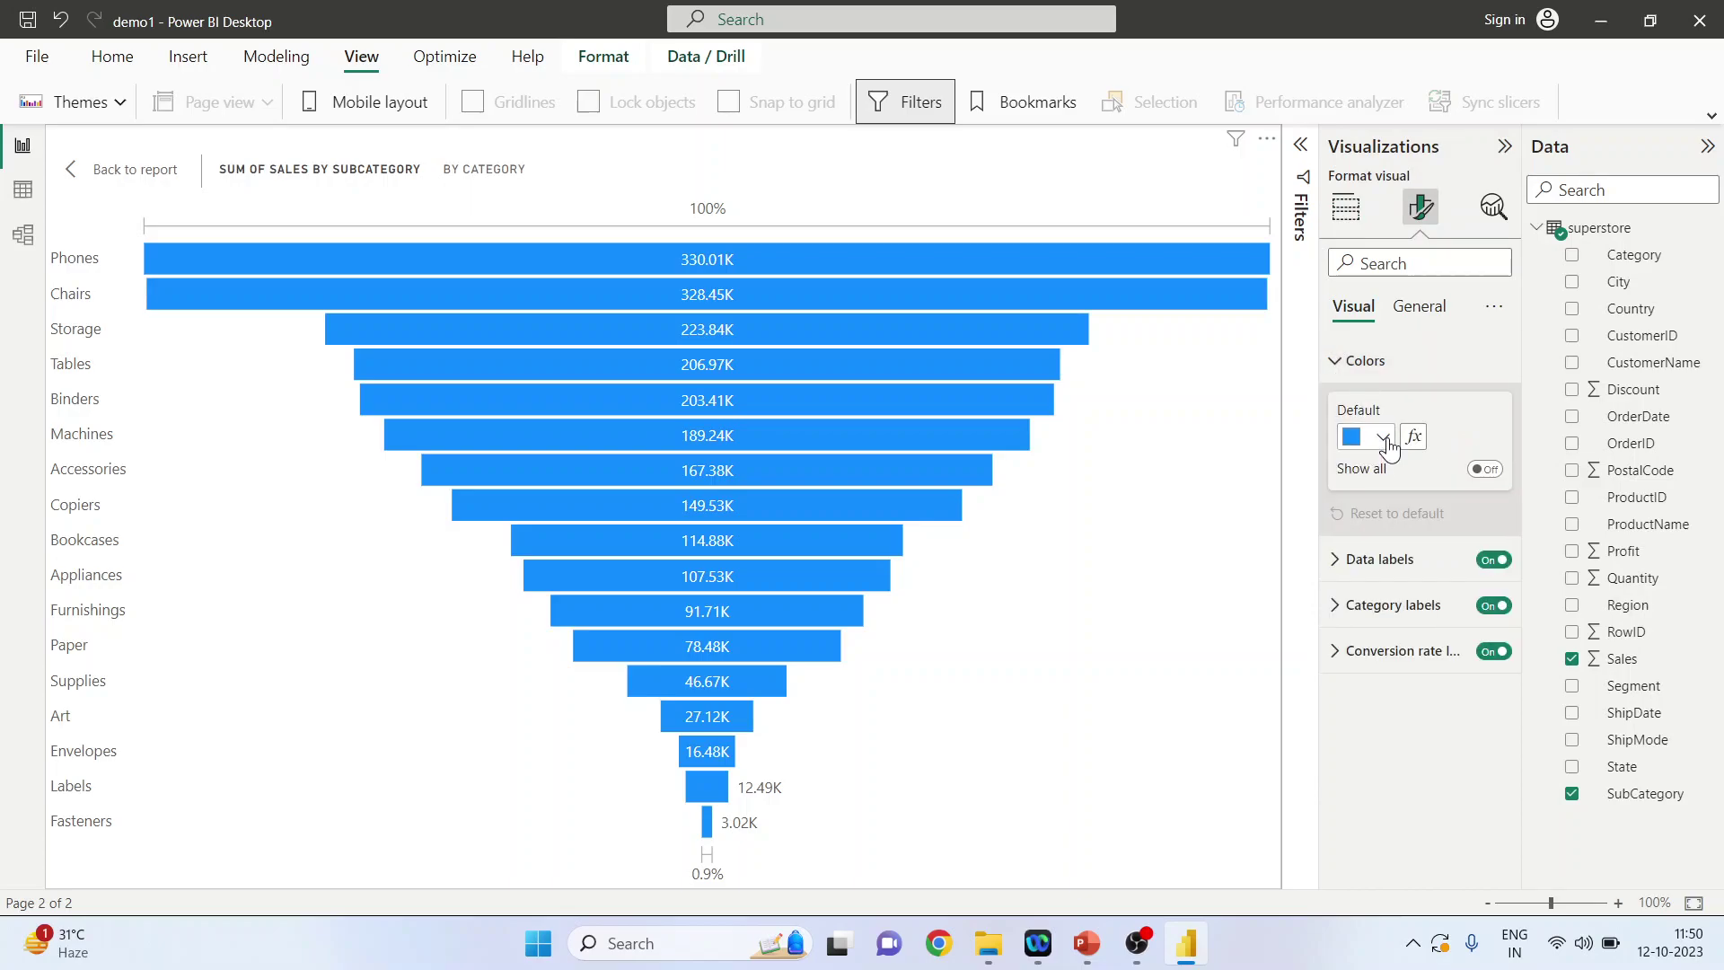
click(1382, 437)
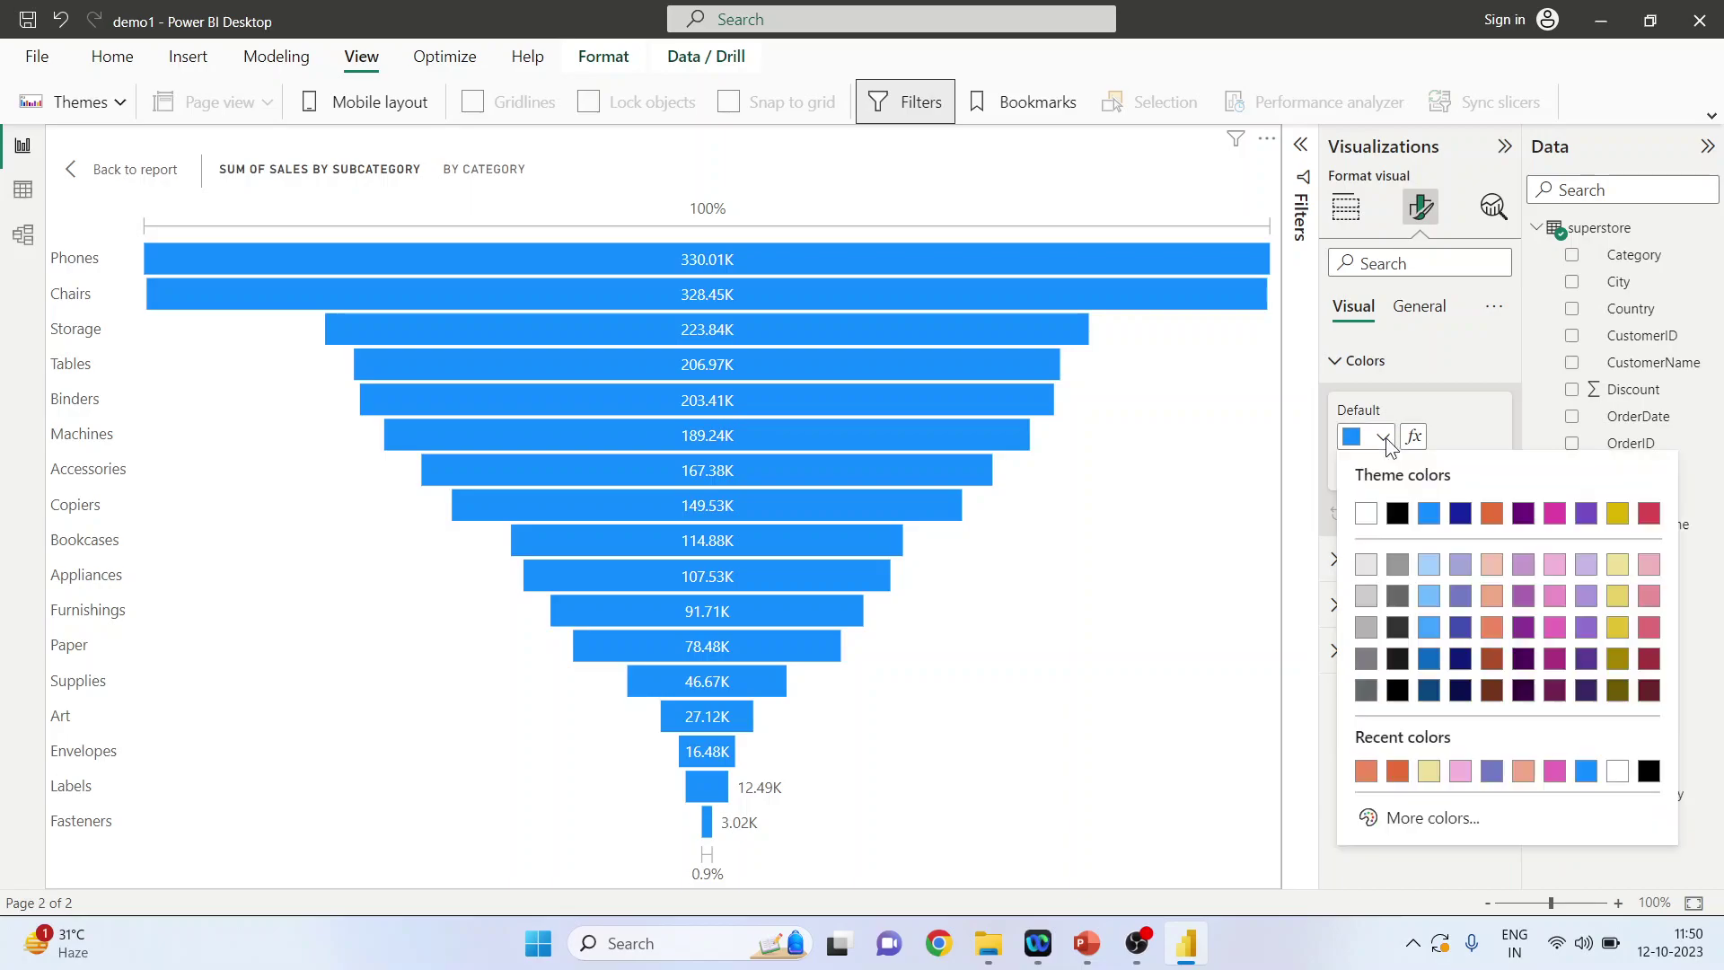
click(1492, 514)
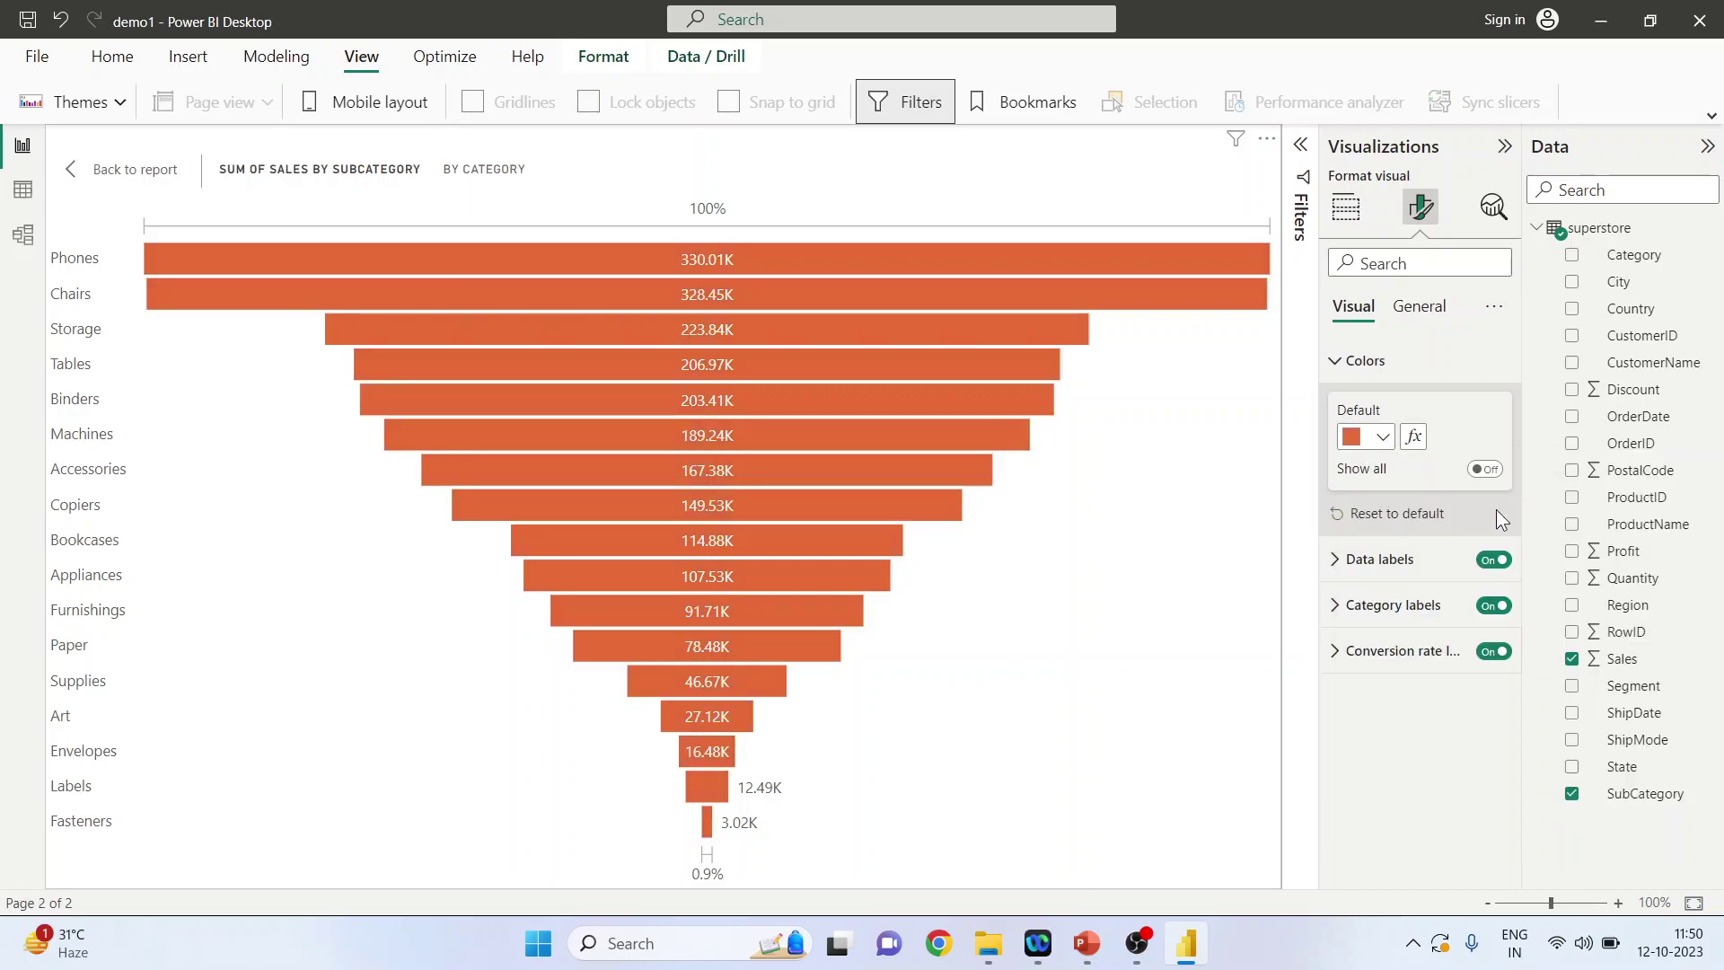
- Expand Data labels and try placing the labels outside the bar ends
click(1340, 566)
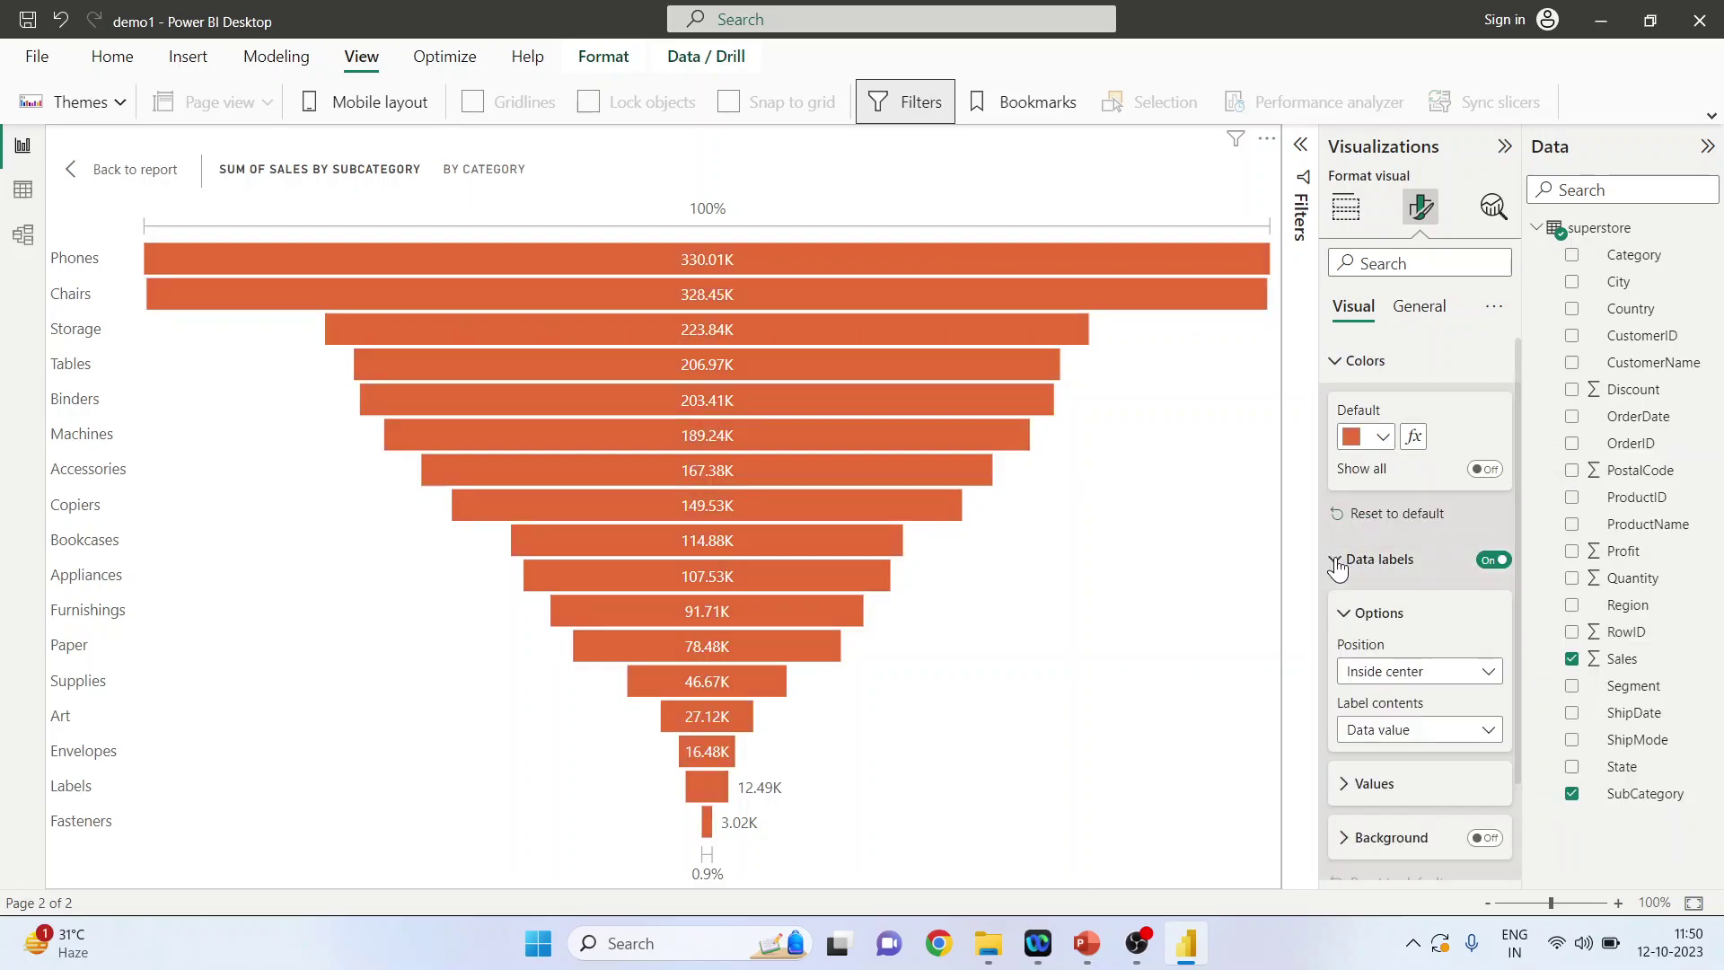
click(1338, 566)
click(1338, 566)
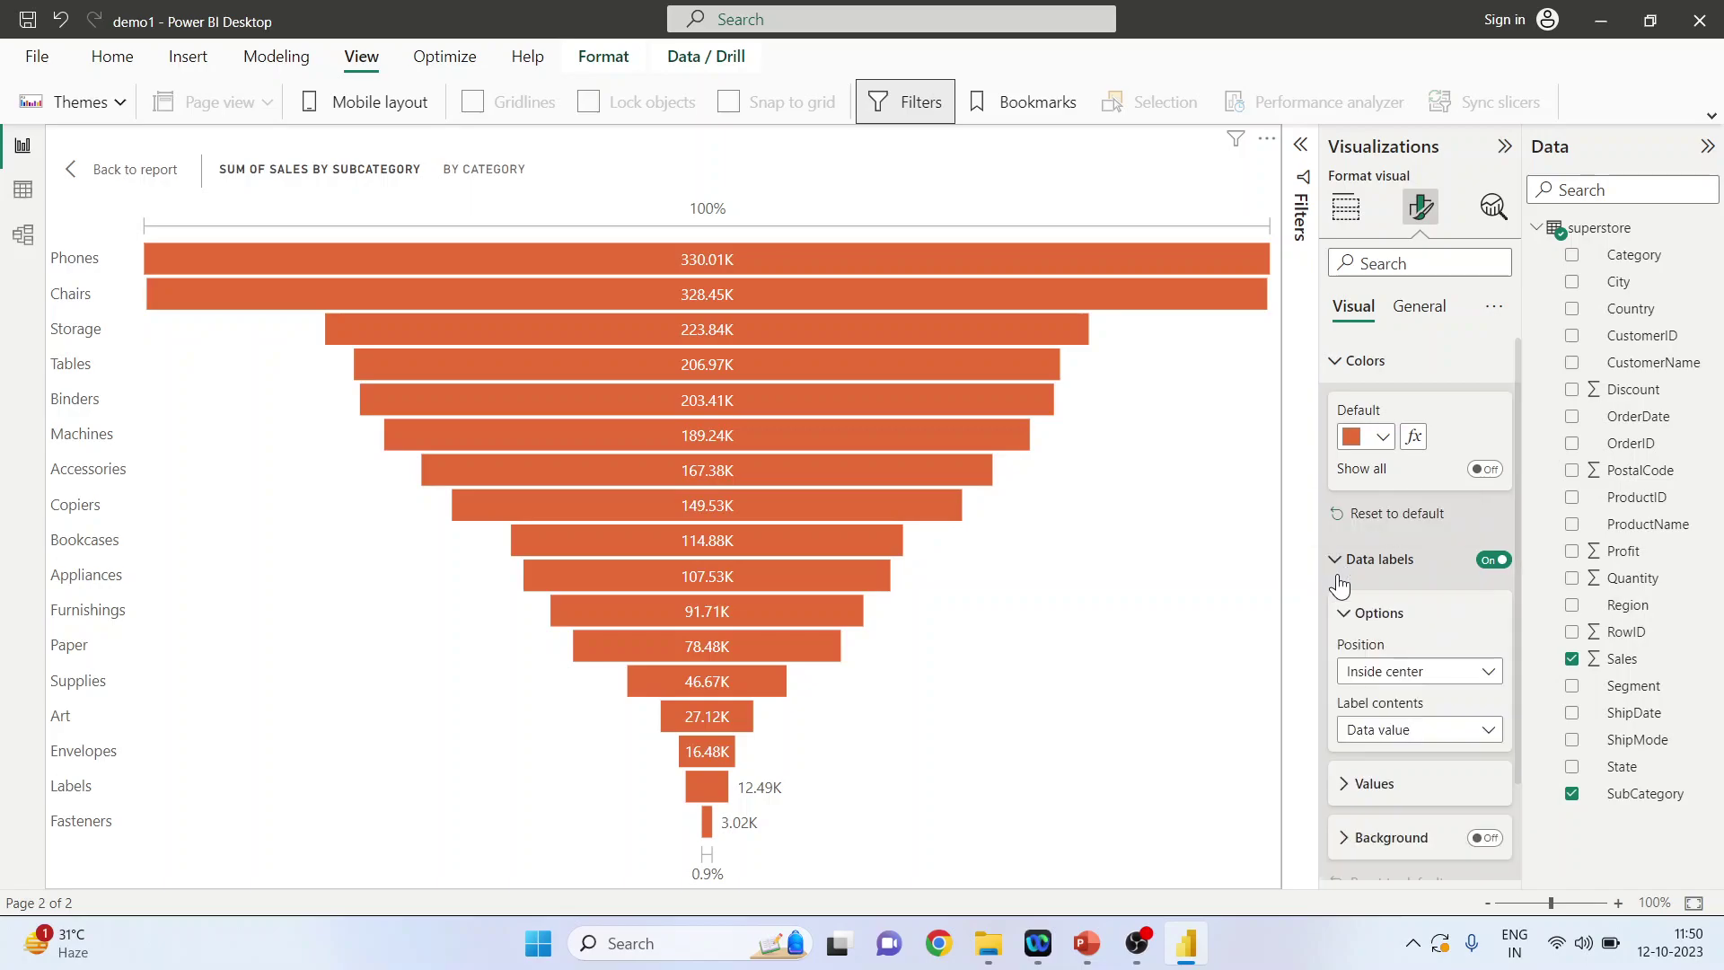
click(1487, 674)
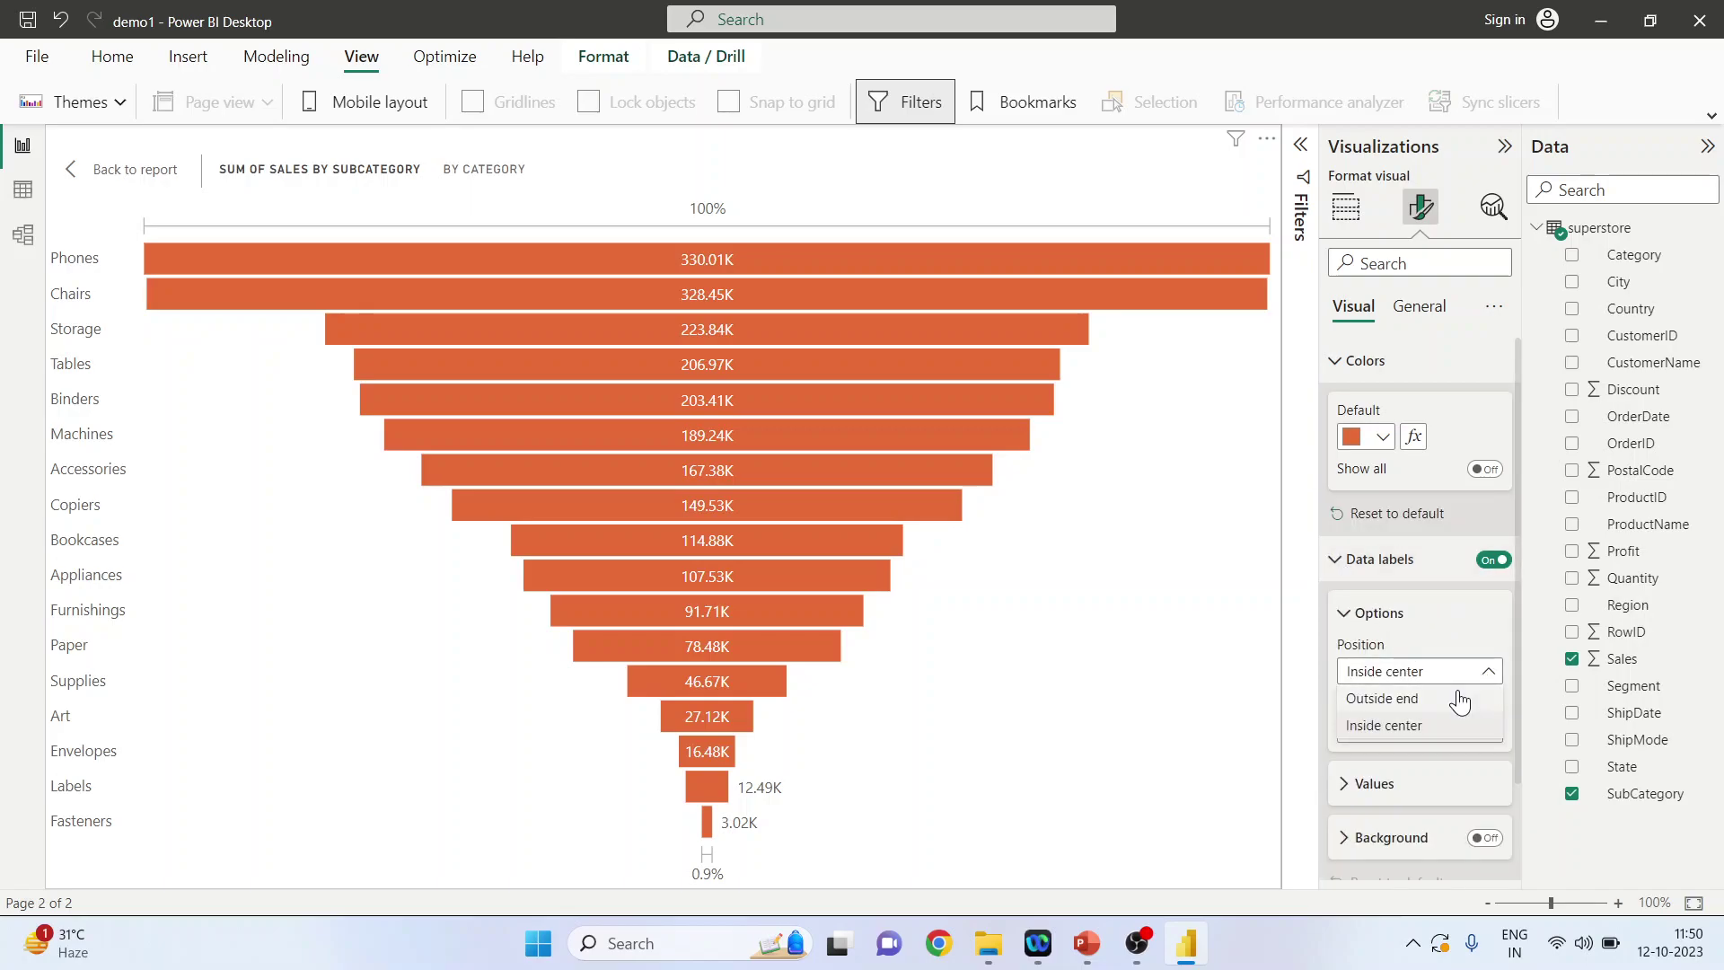
click(1461, 696)
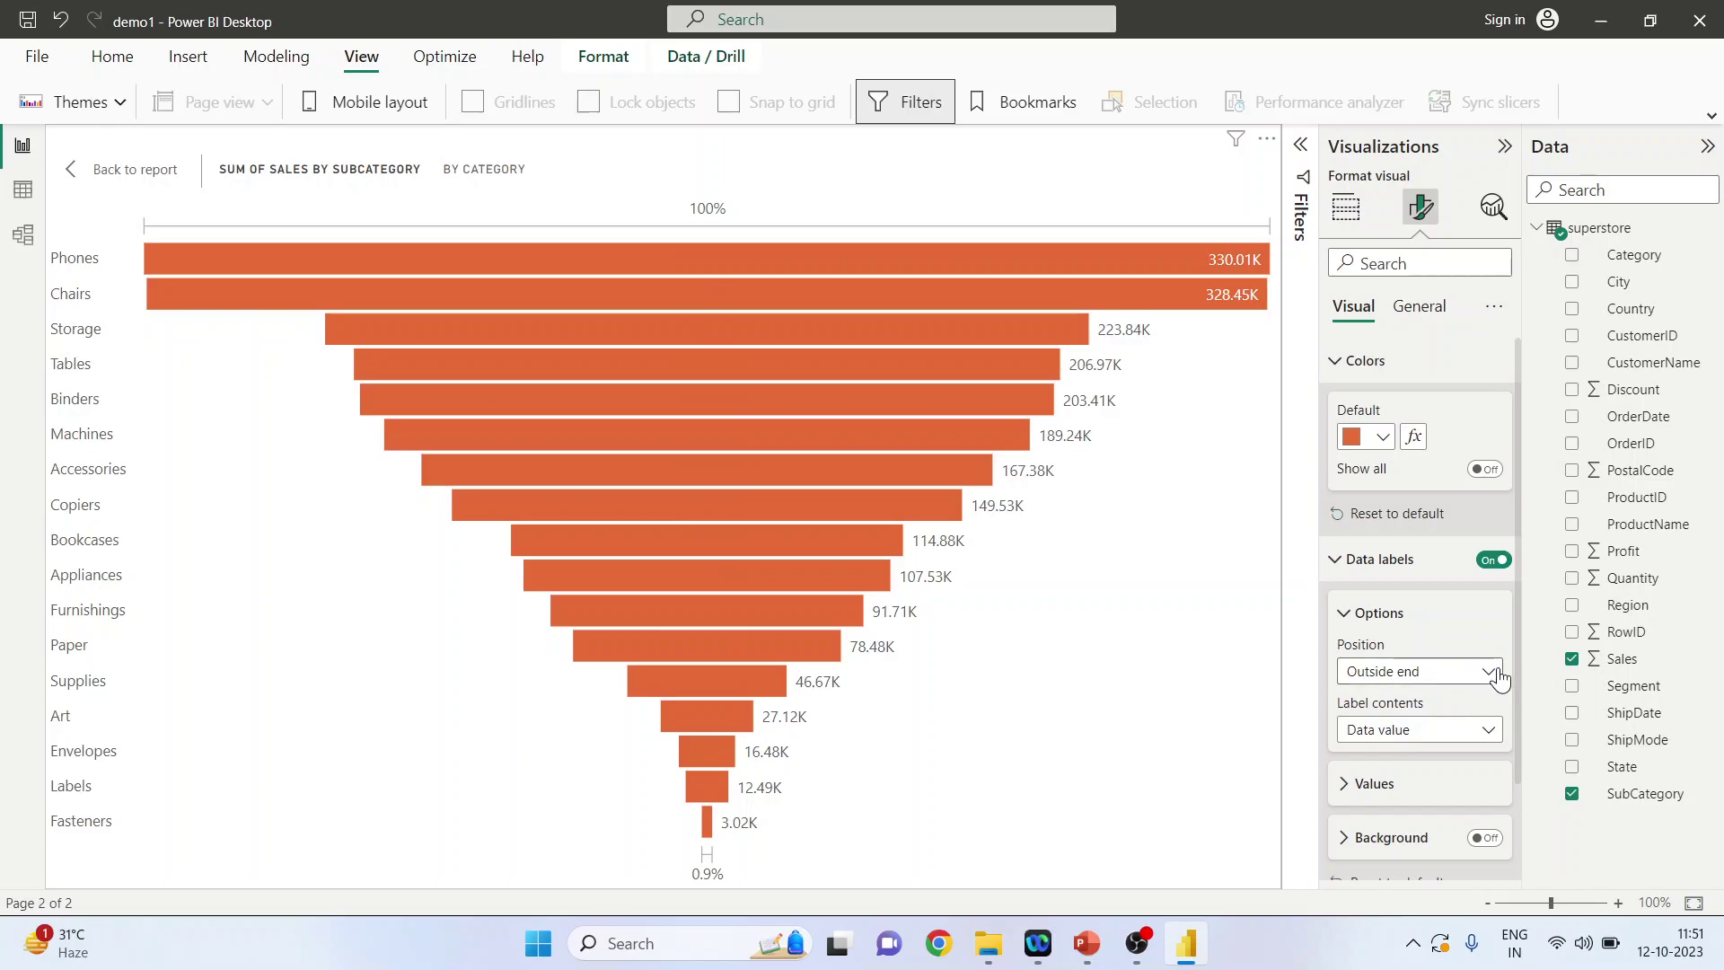
click(1490, 671)
- Try Percent of first and combined label contents, then keep Data value only
click(1452, 612)
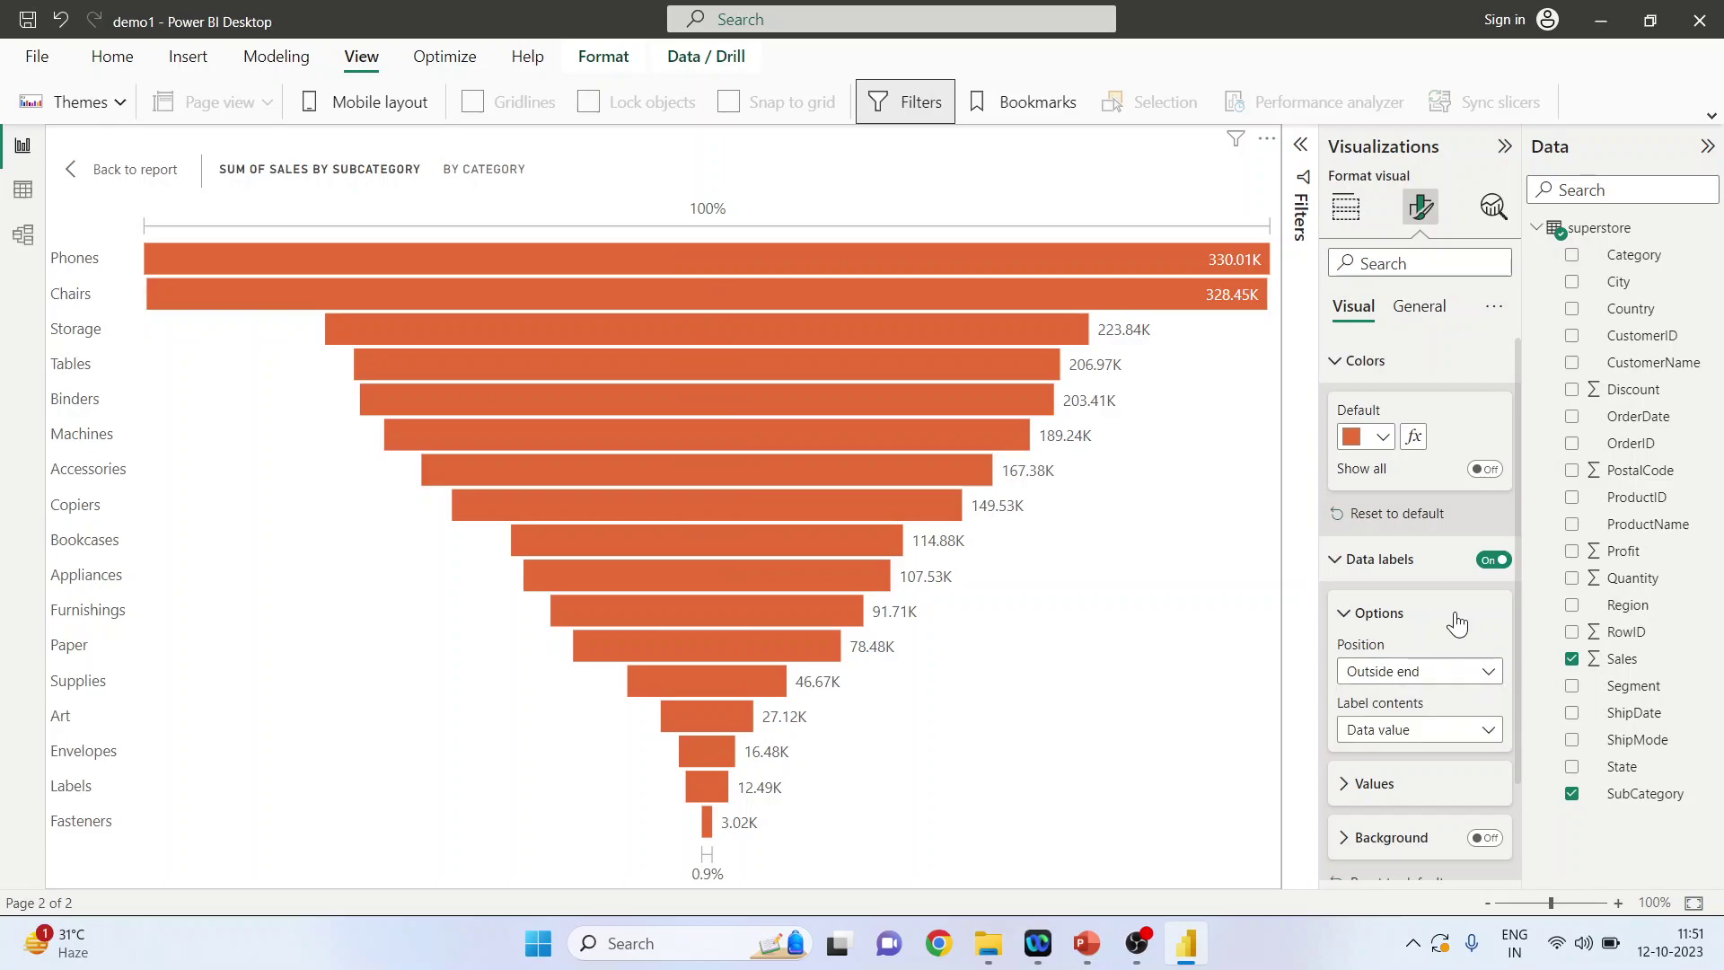
click(1494, 729)
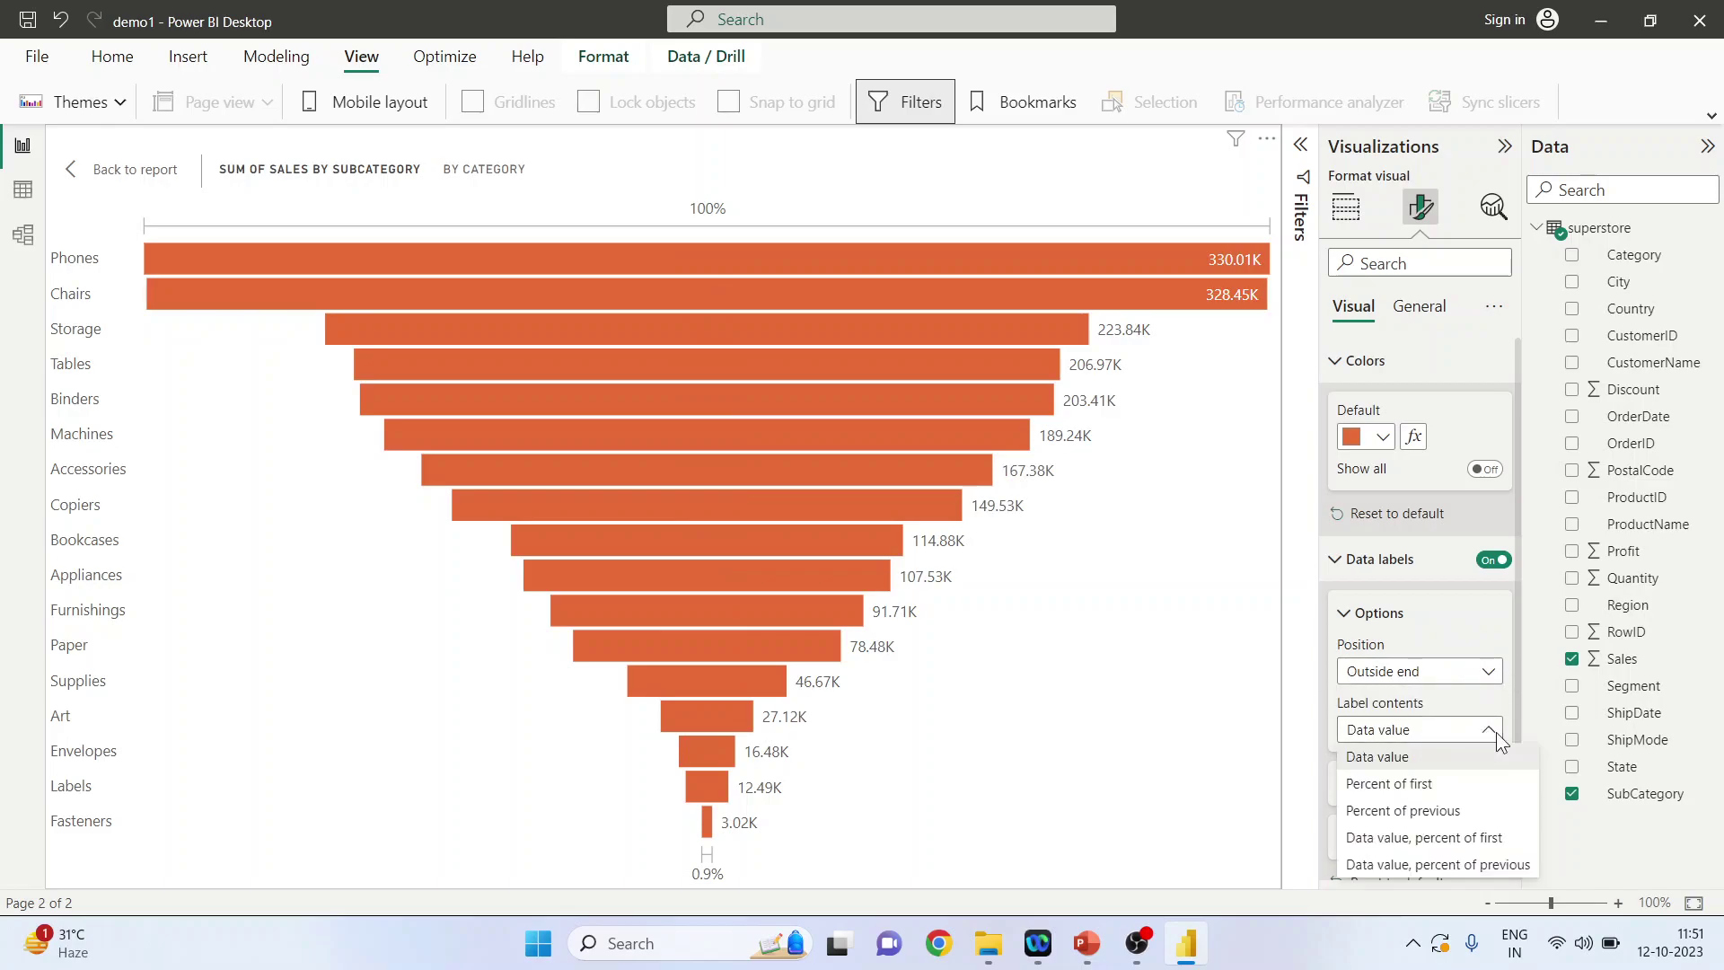
click(1465, 785)
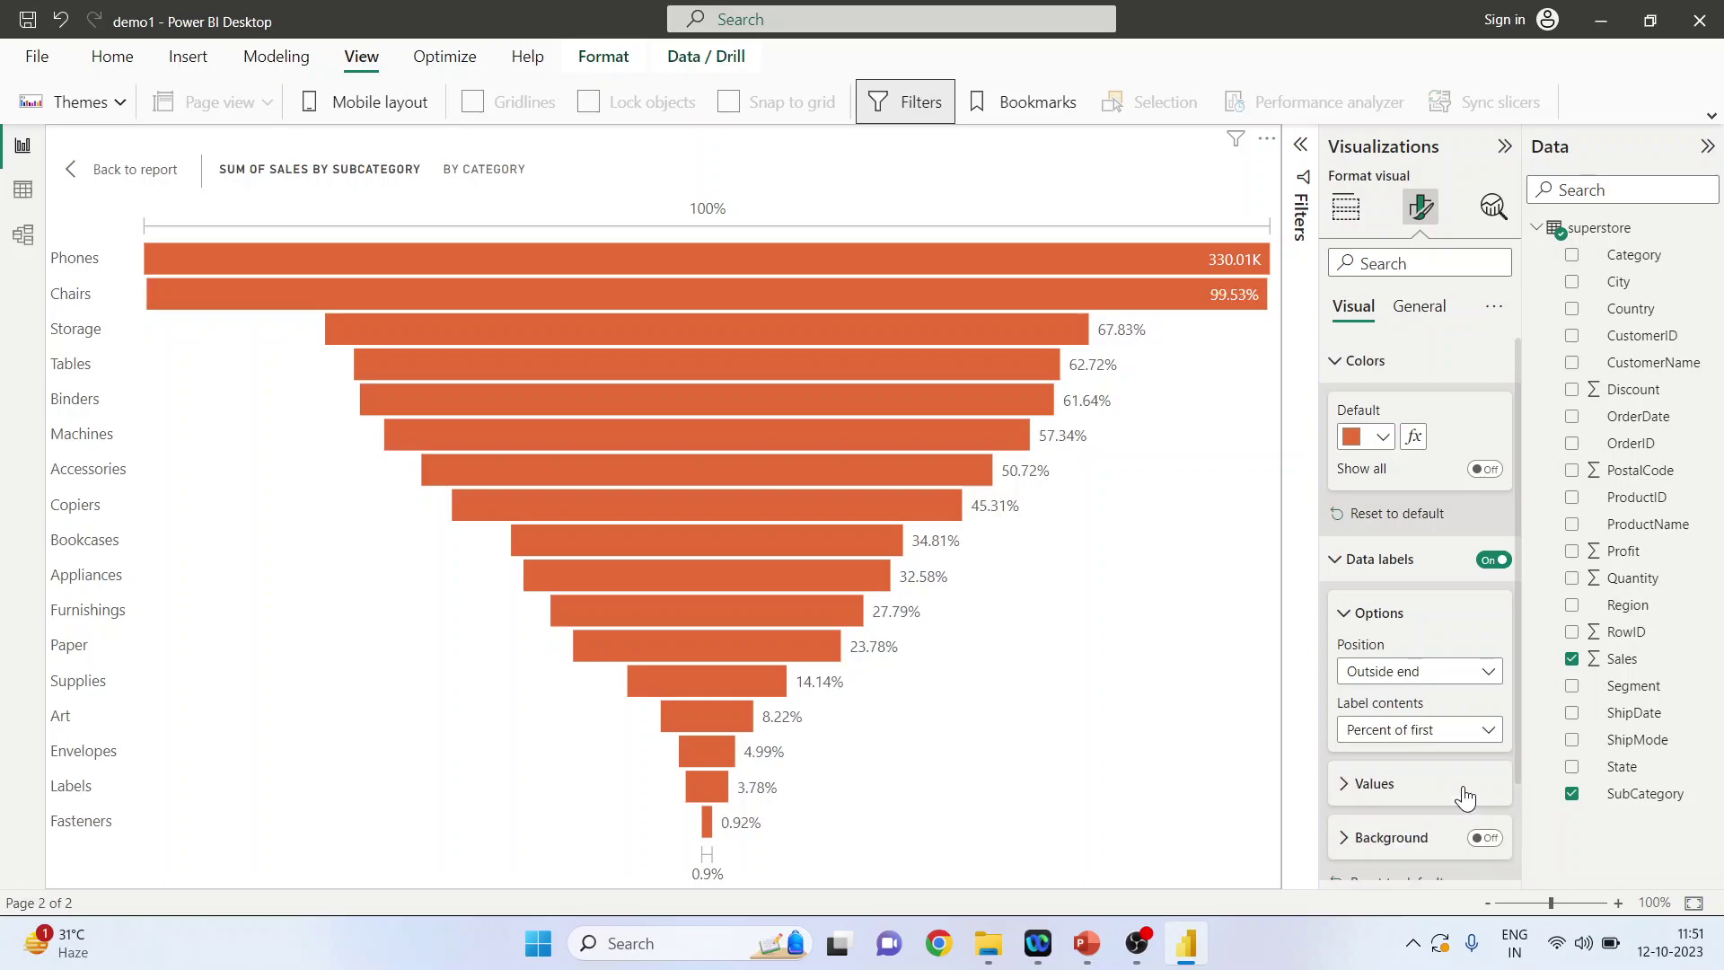
click(1488, 727)
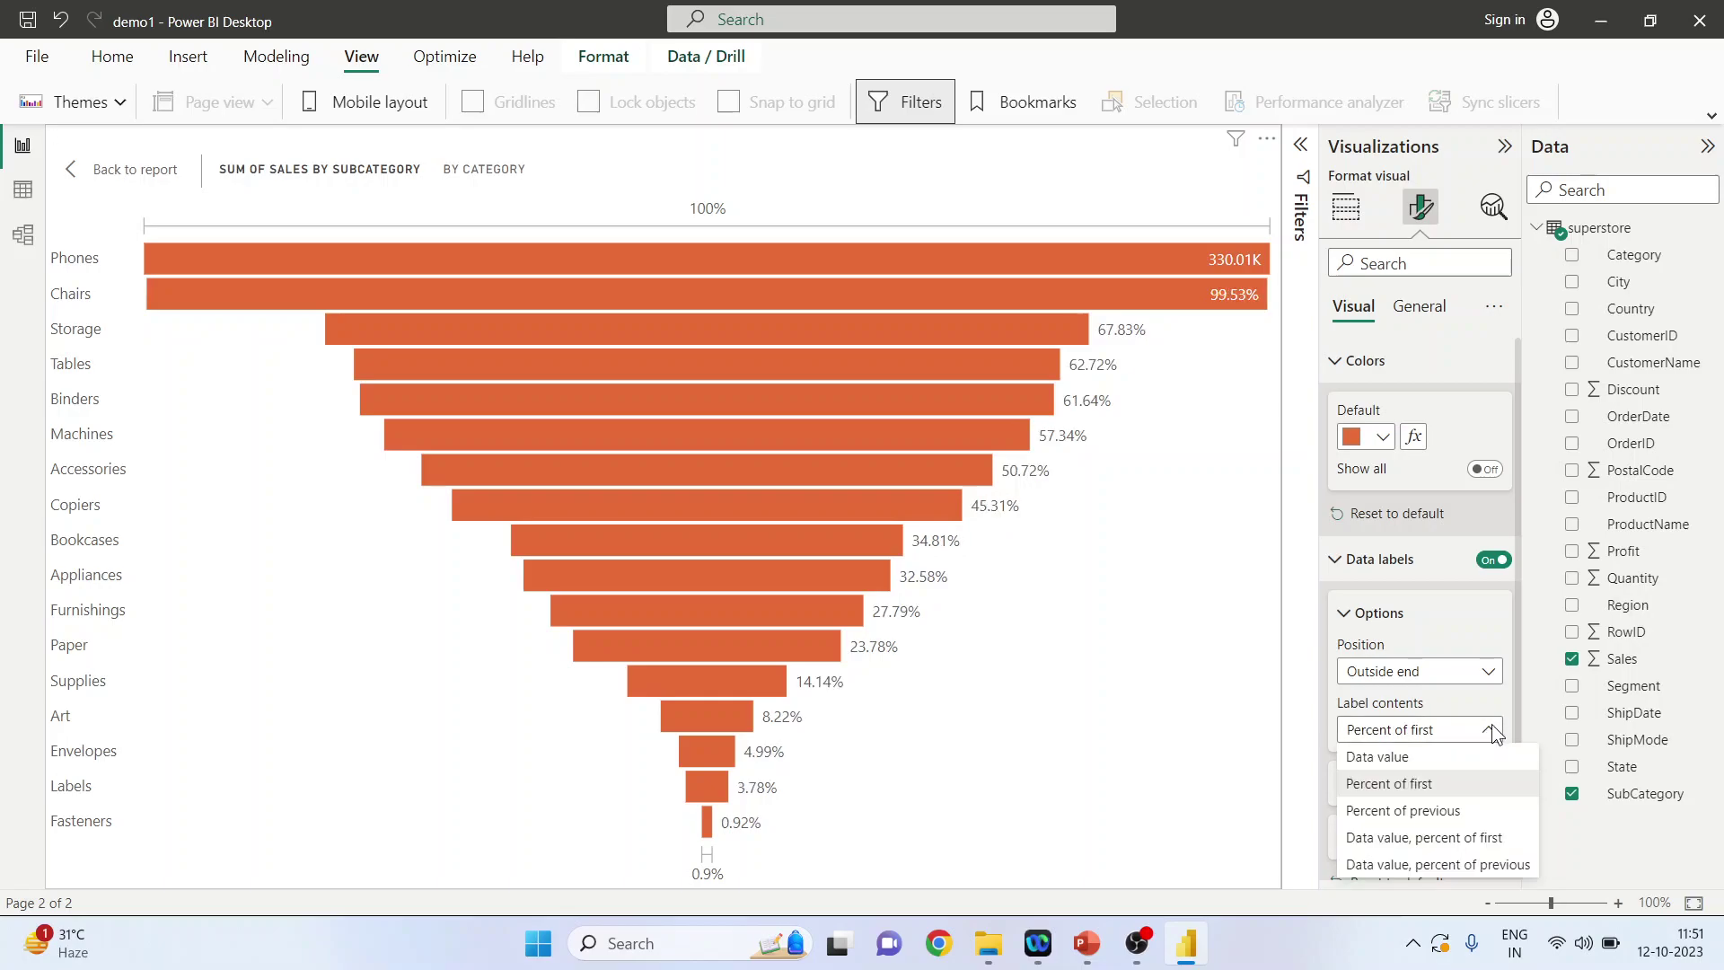
click(1456, 837)
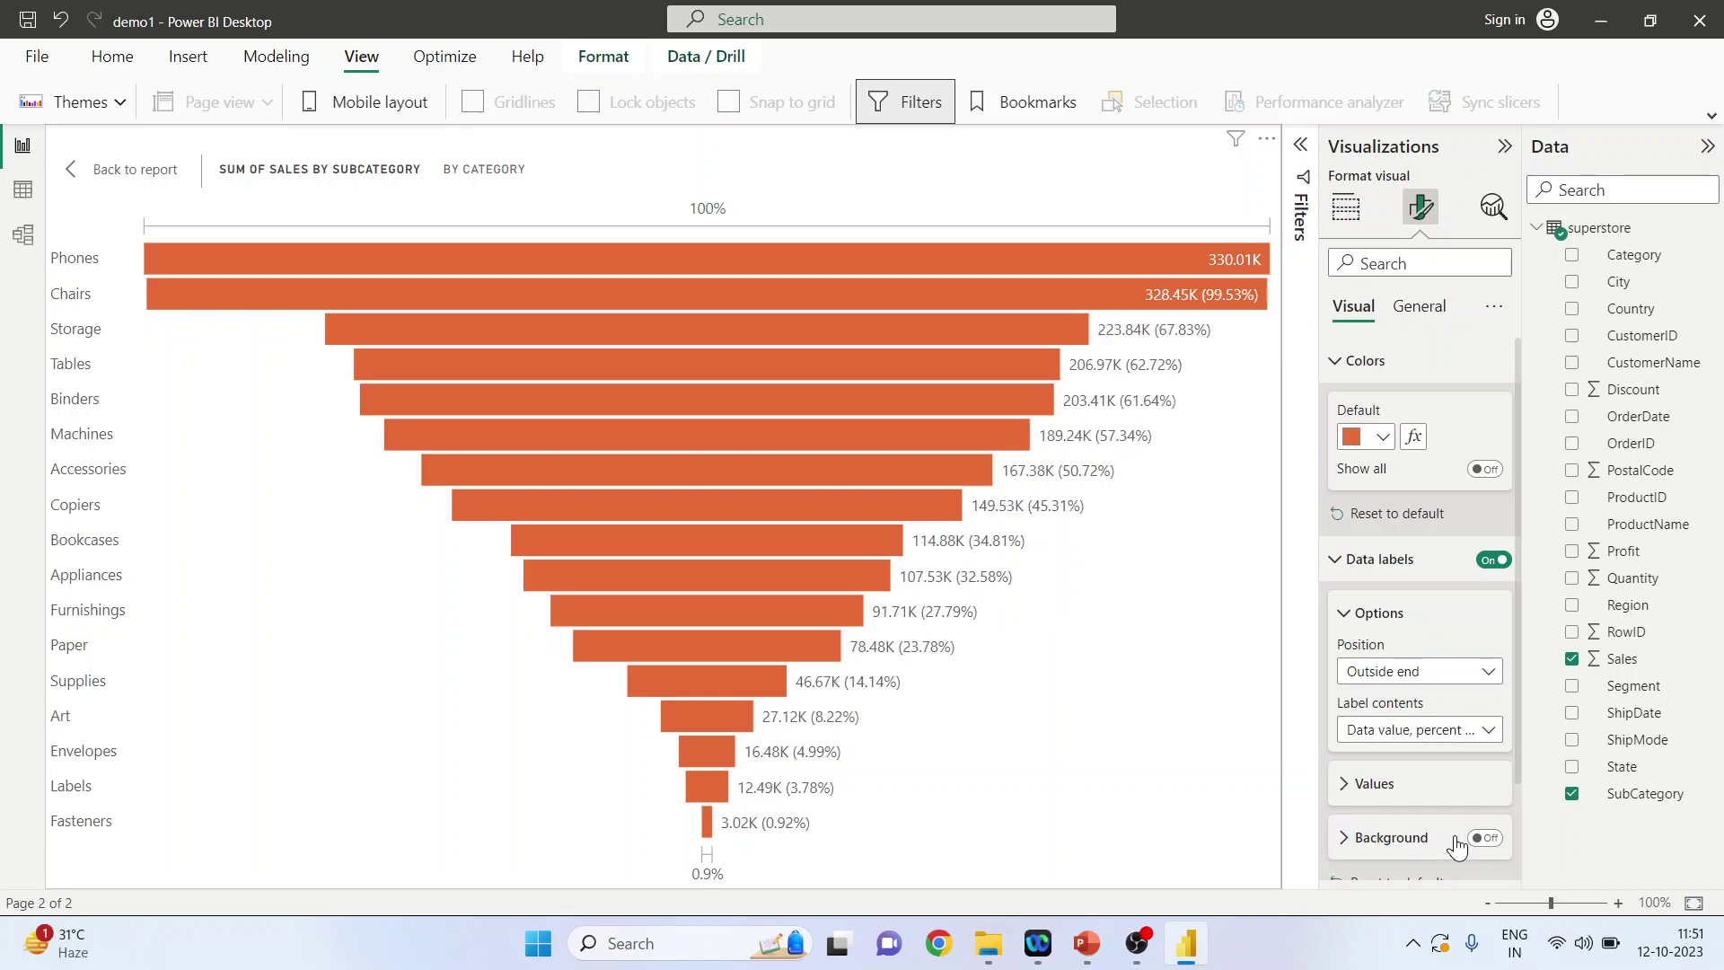
click(1487, 730)
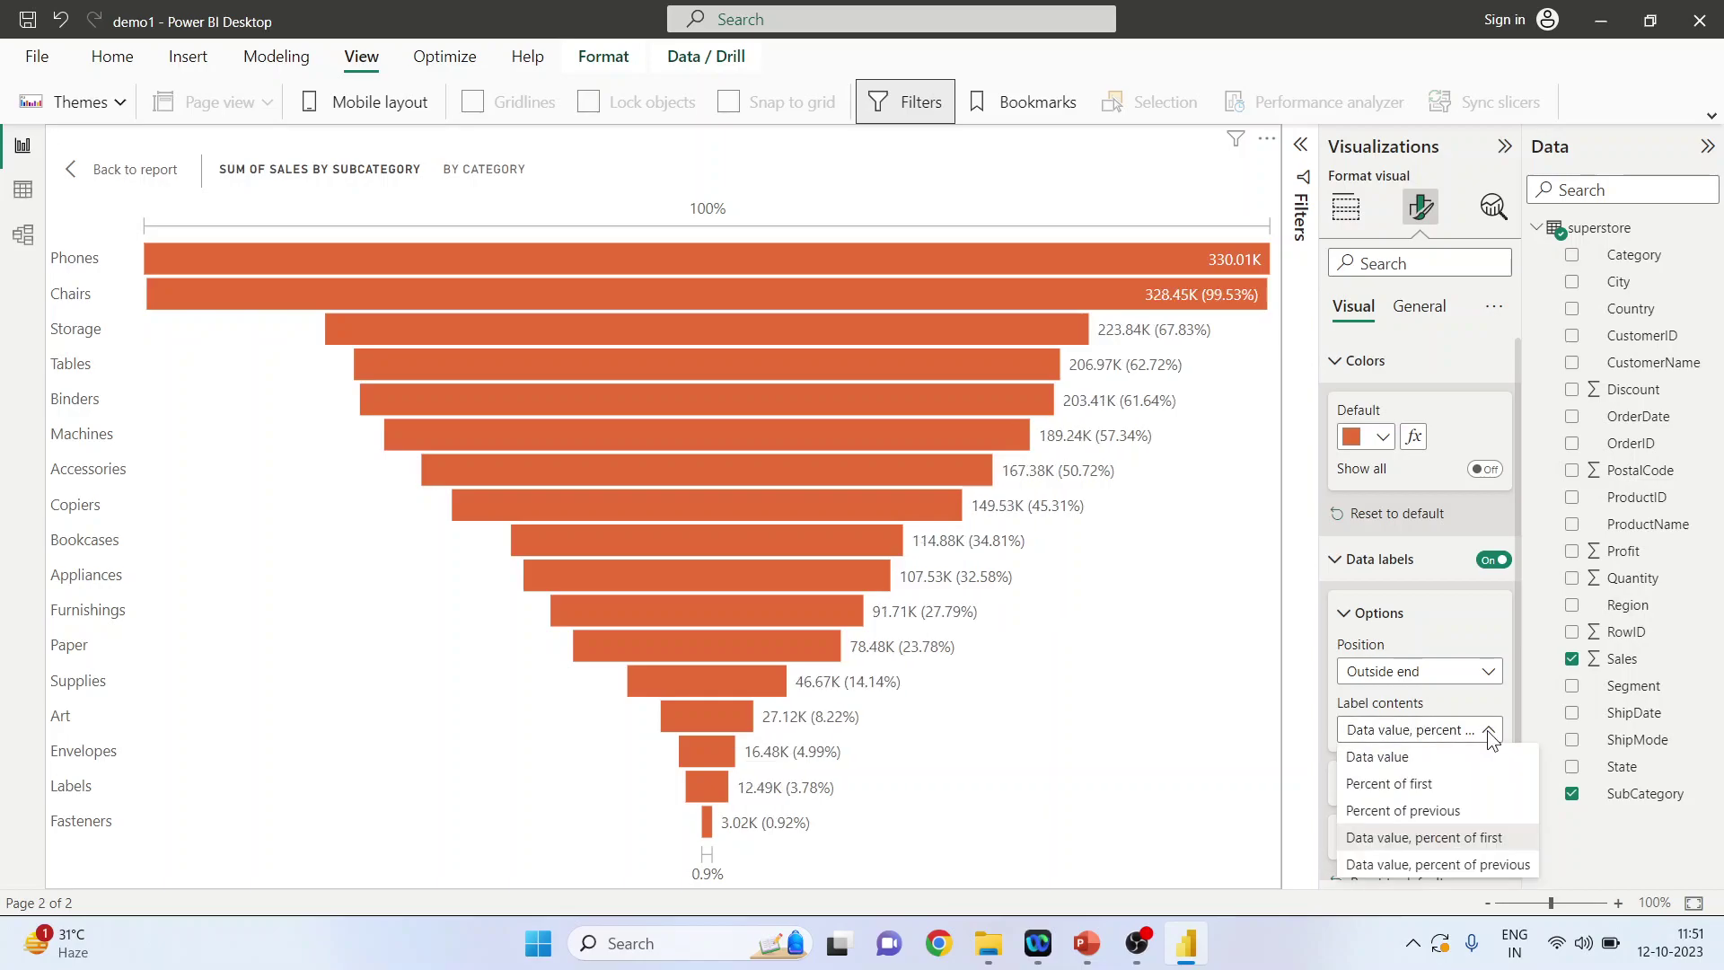
click(1451, 760)
- Set the label position to Inside center, keeping the value font at 10
click(1480, 671)
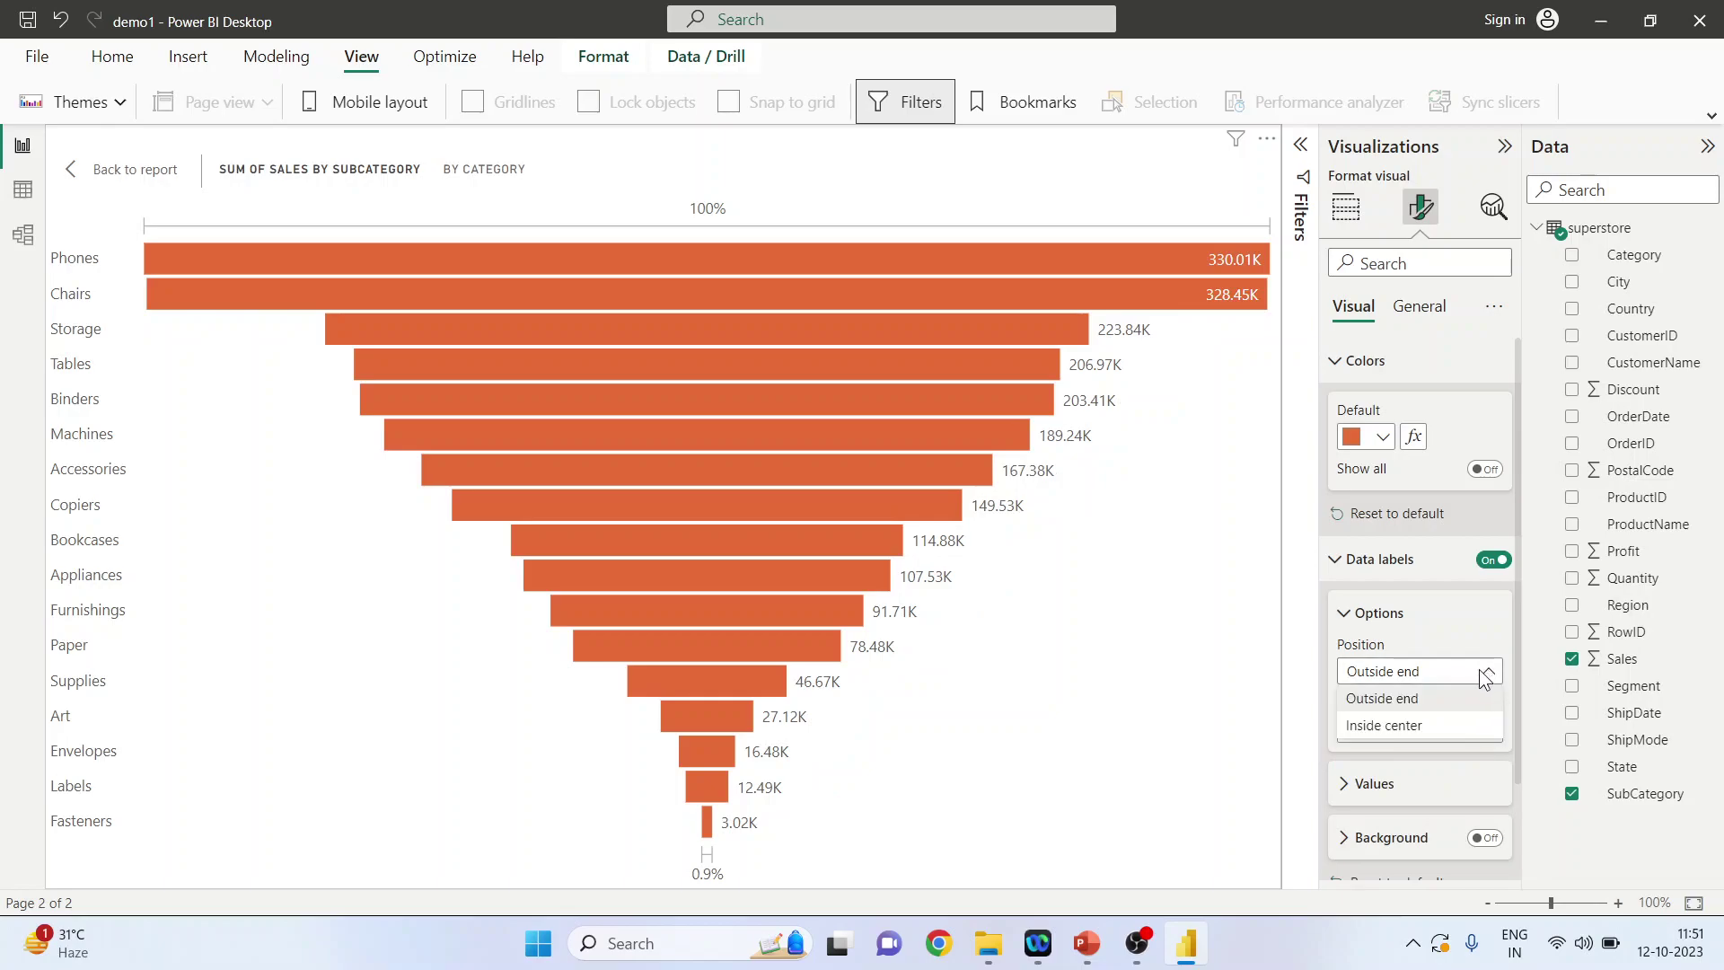
click(1435, 724)
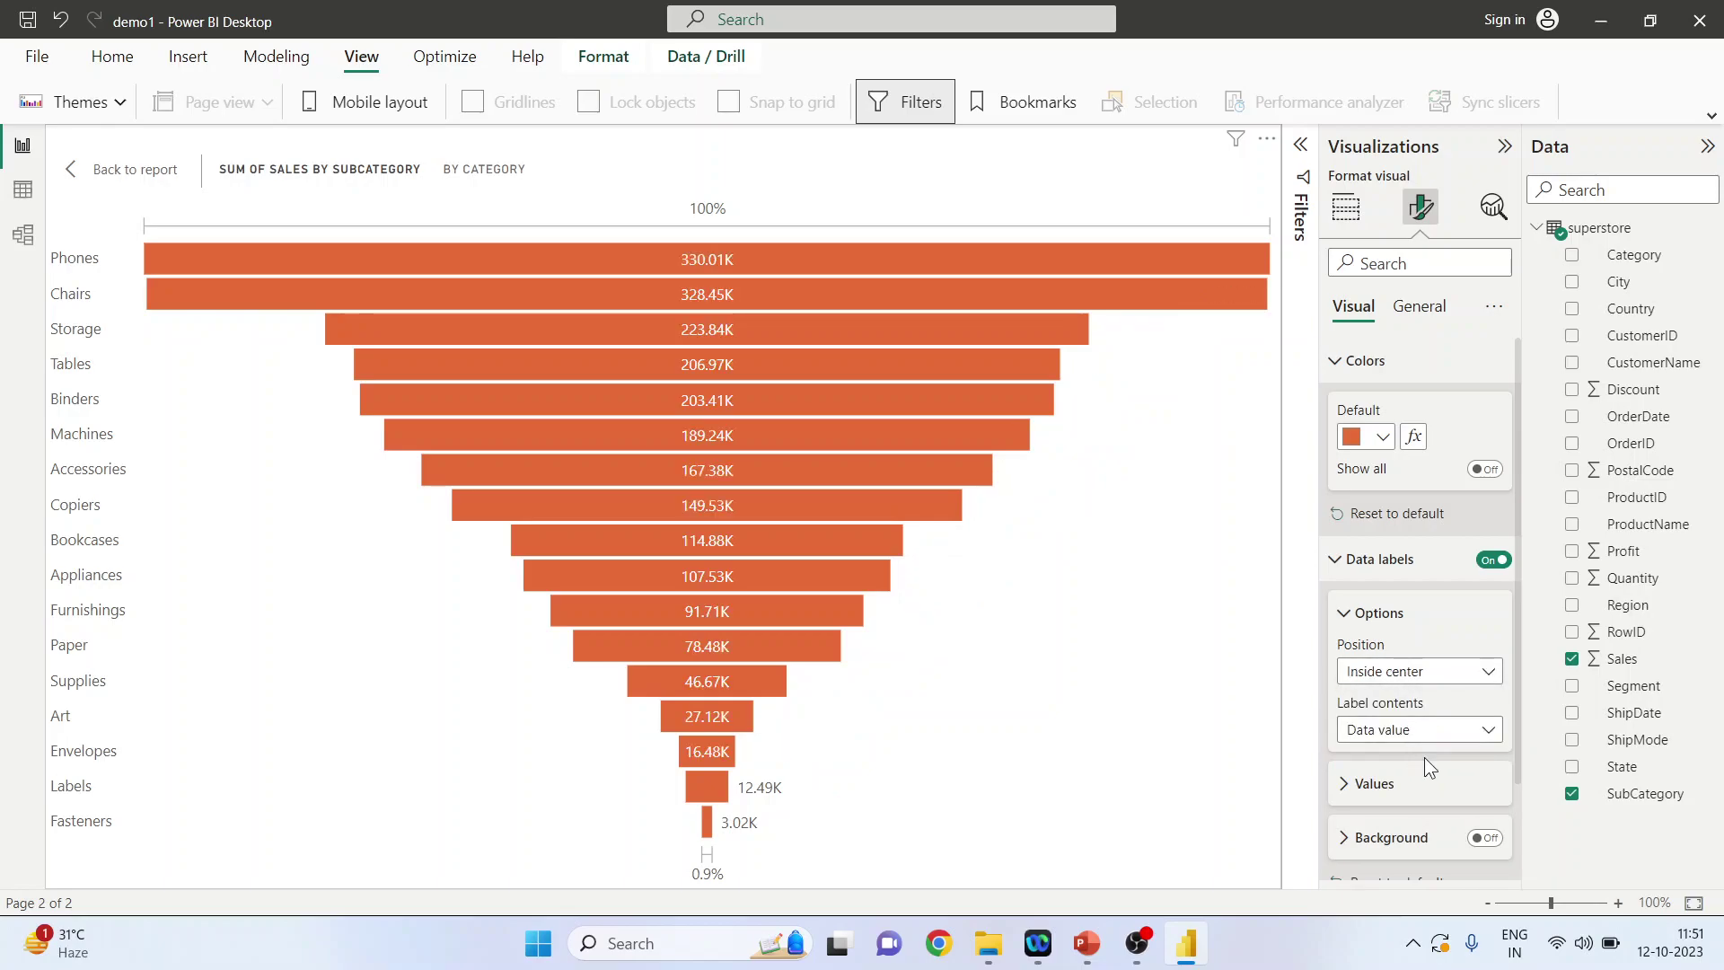
scroll(1424, 757, down, 1)
click(1369, 661)
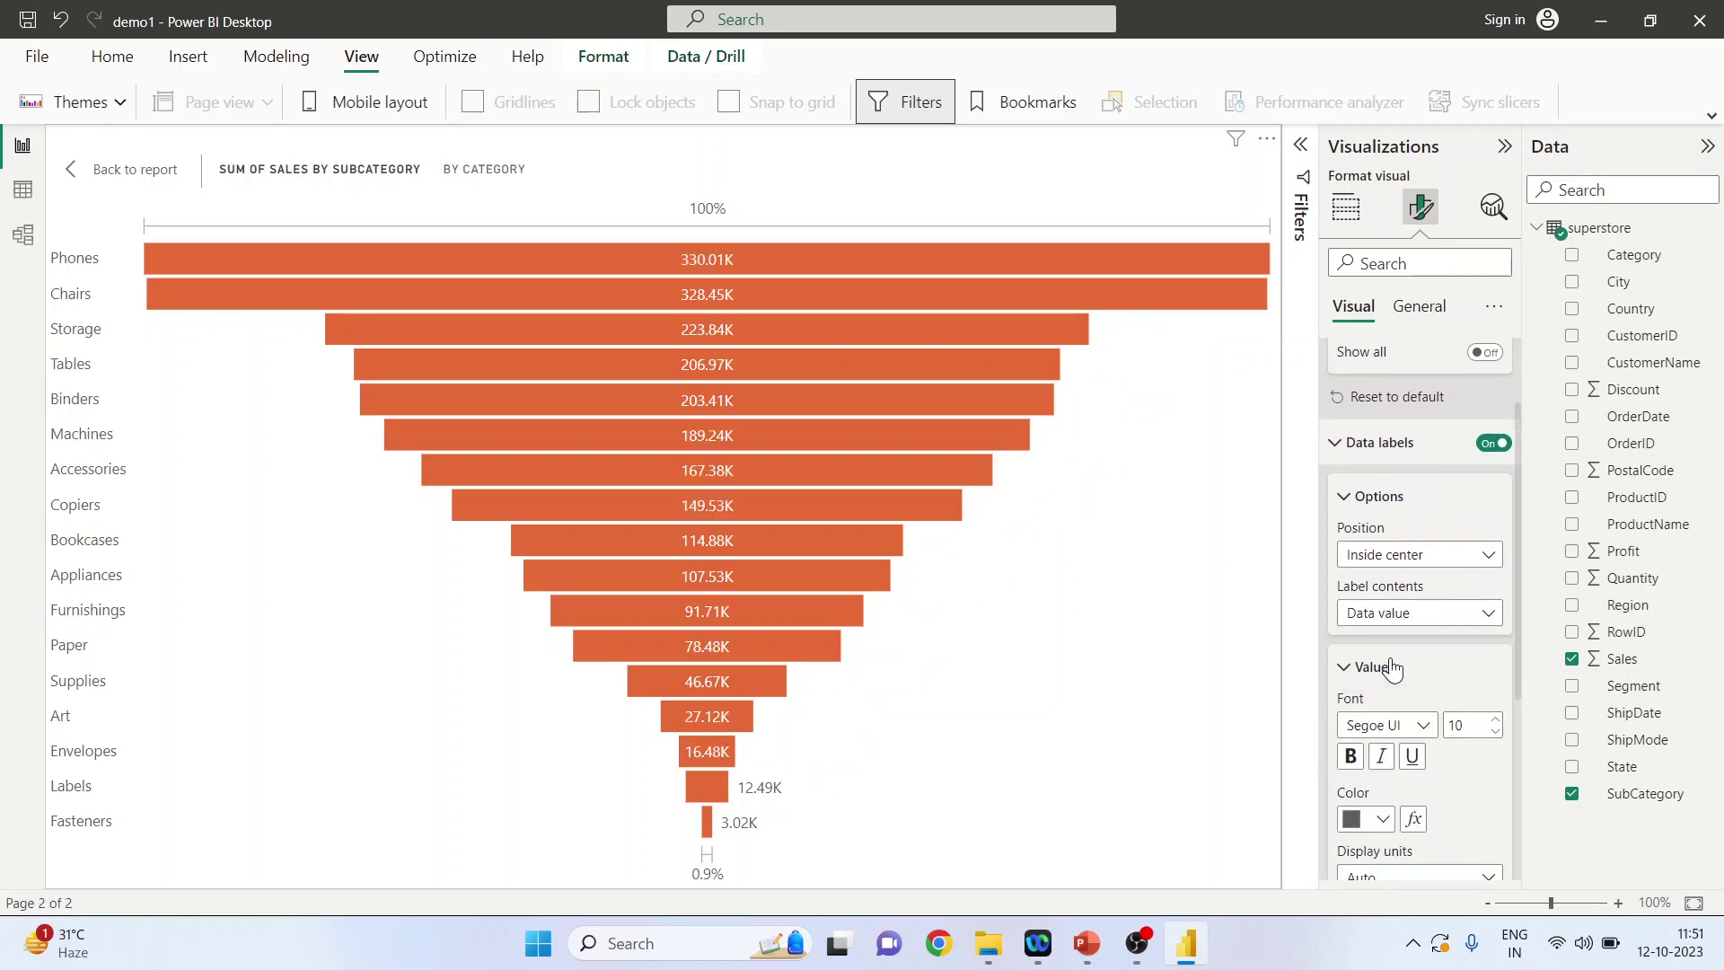
scroll(1413, 662, down, 2)
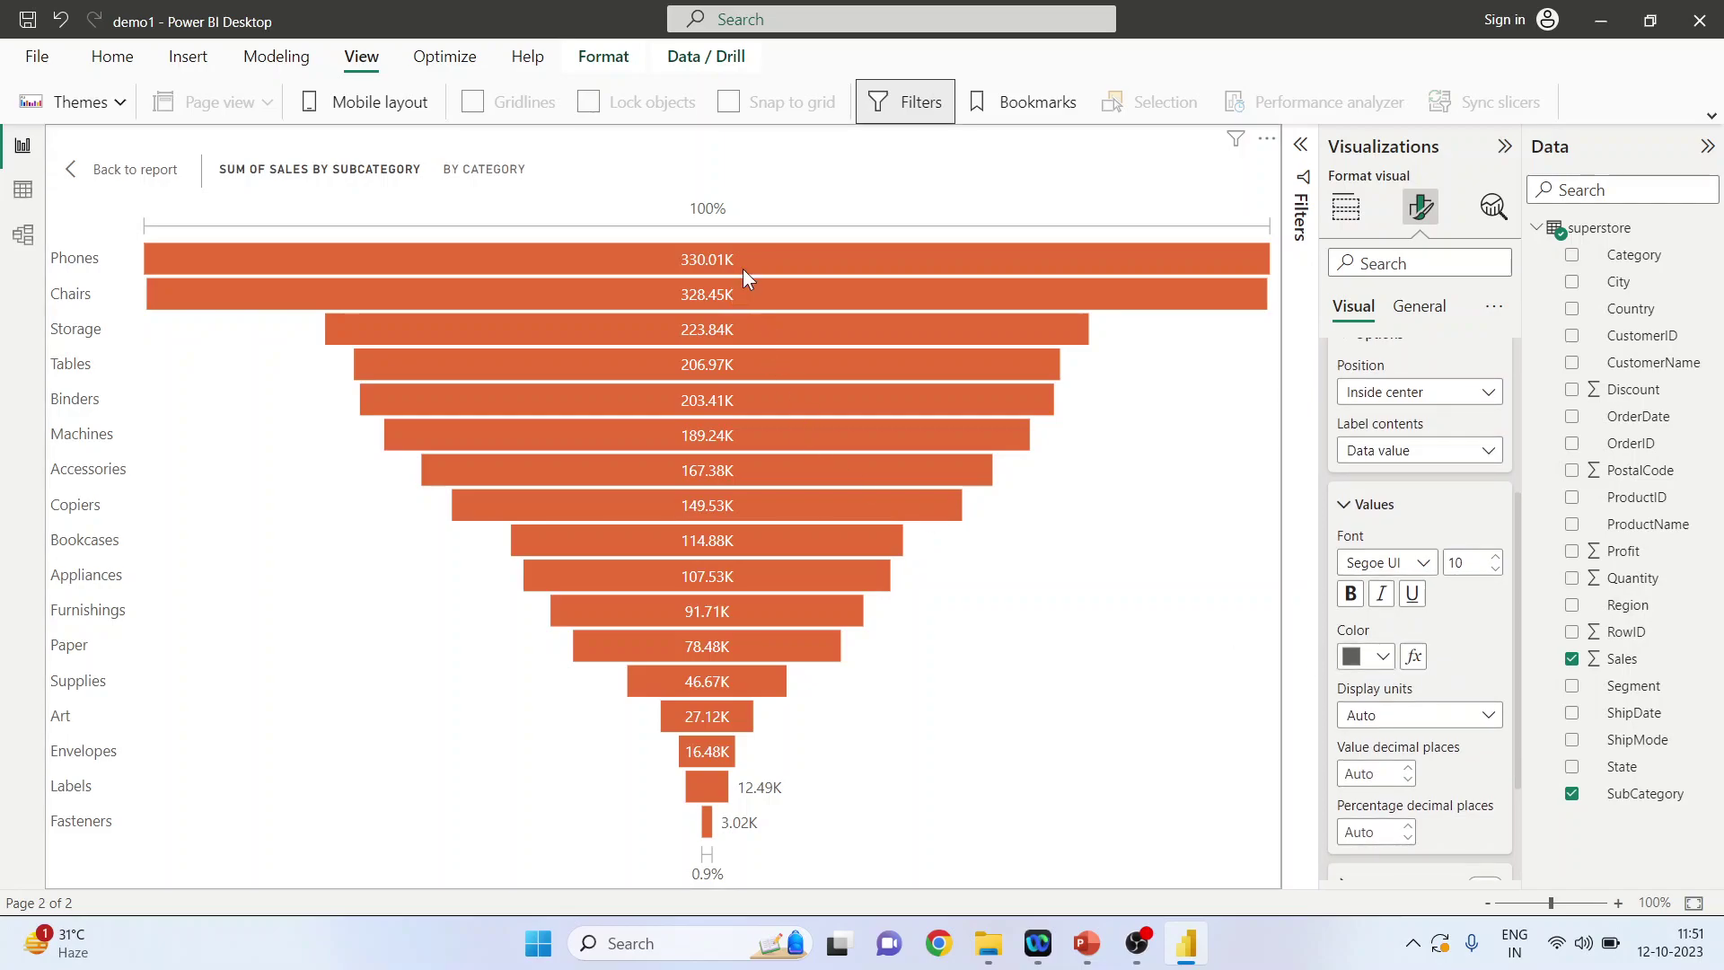
click(1495, 557)
click(1495, 567)
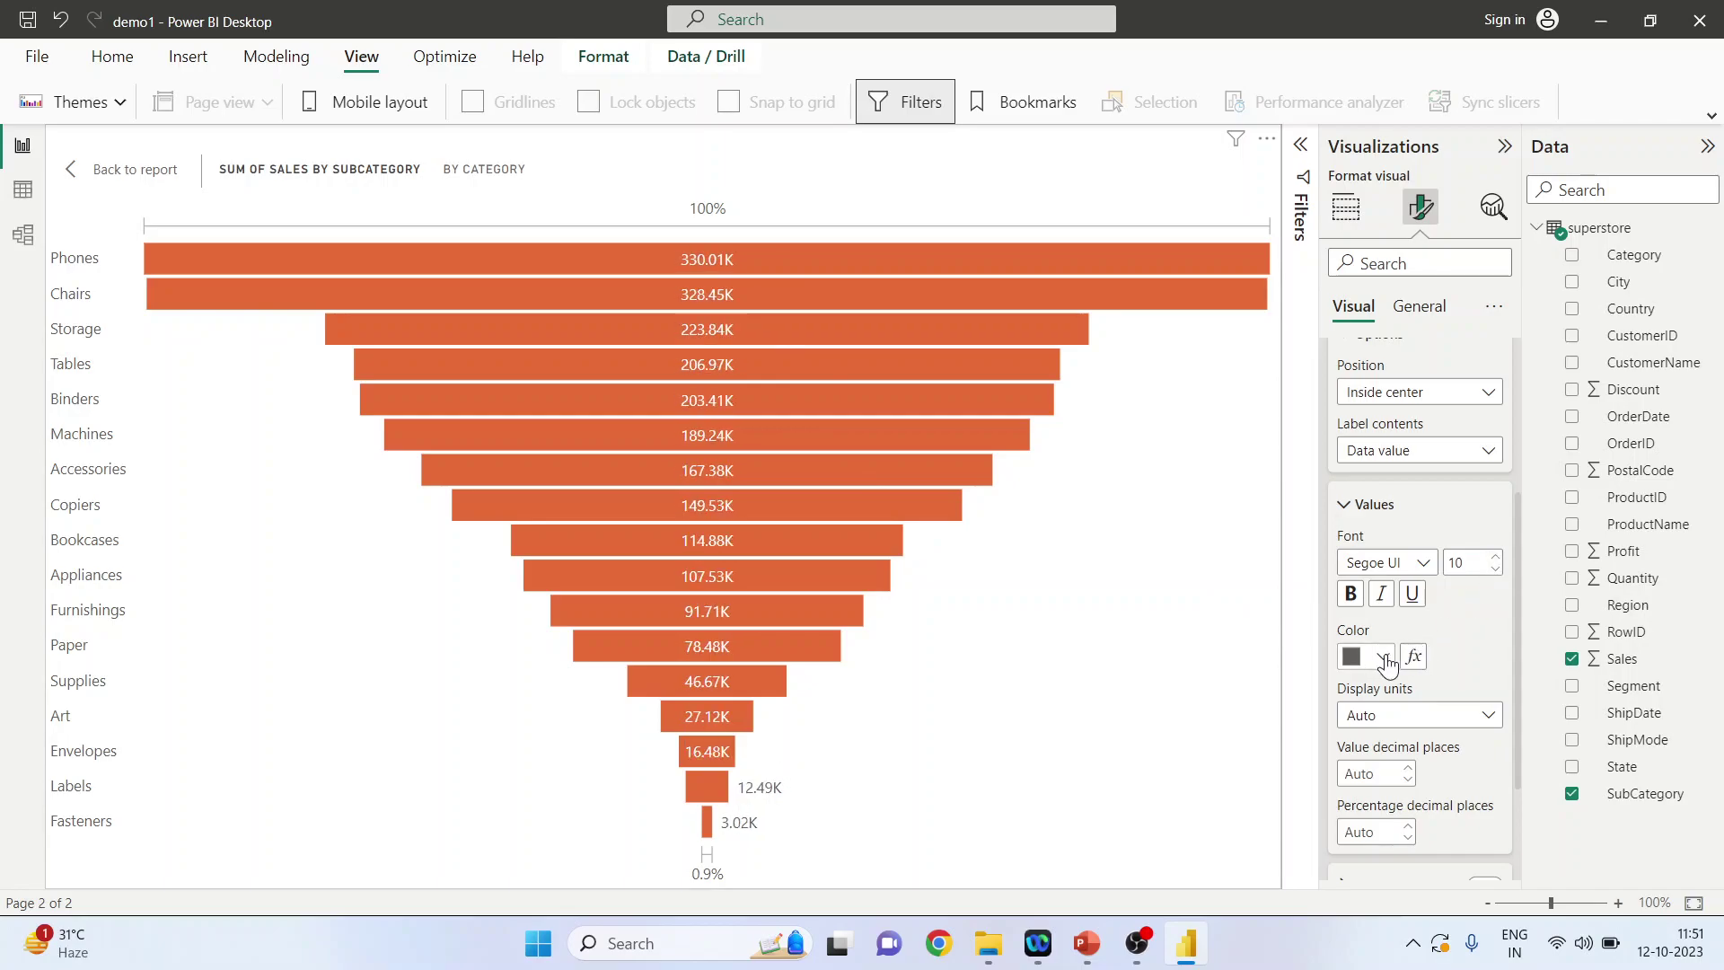
- Make the value label text black and leave display units on Auto
click(1384, 661)
click(1398, 455)
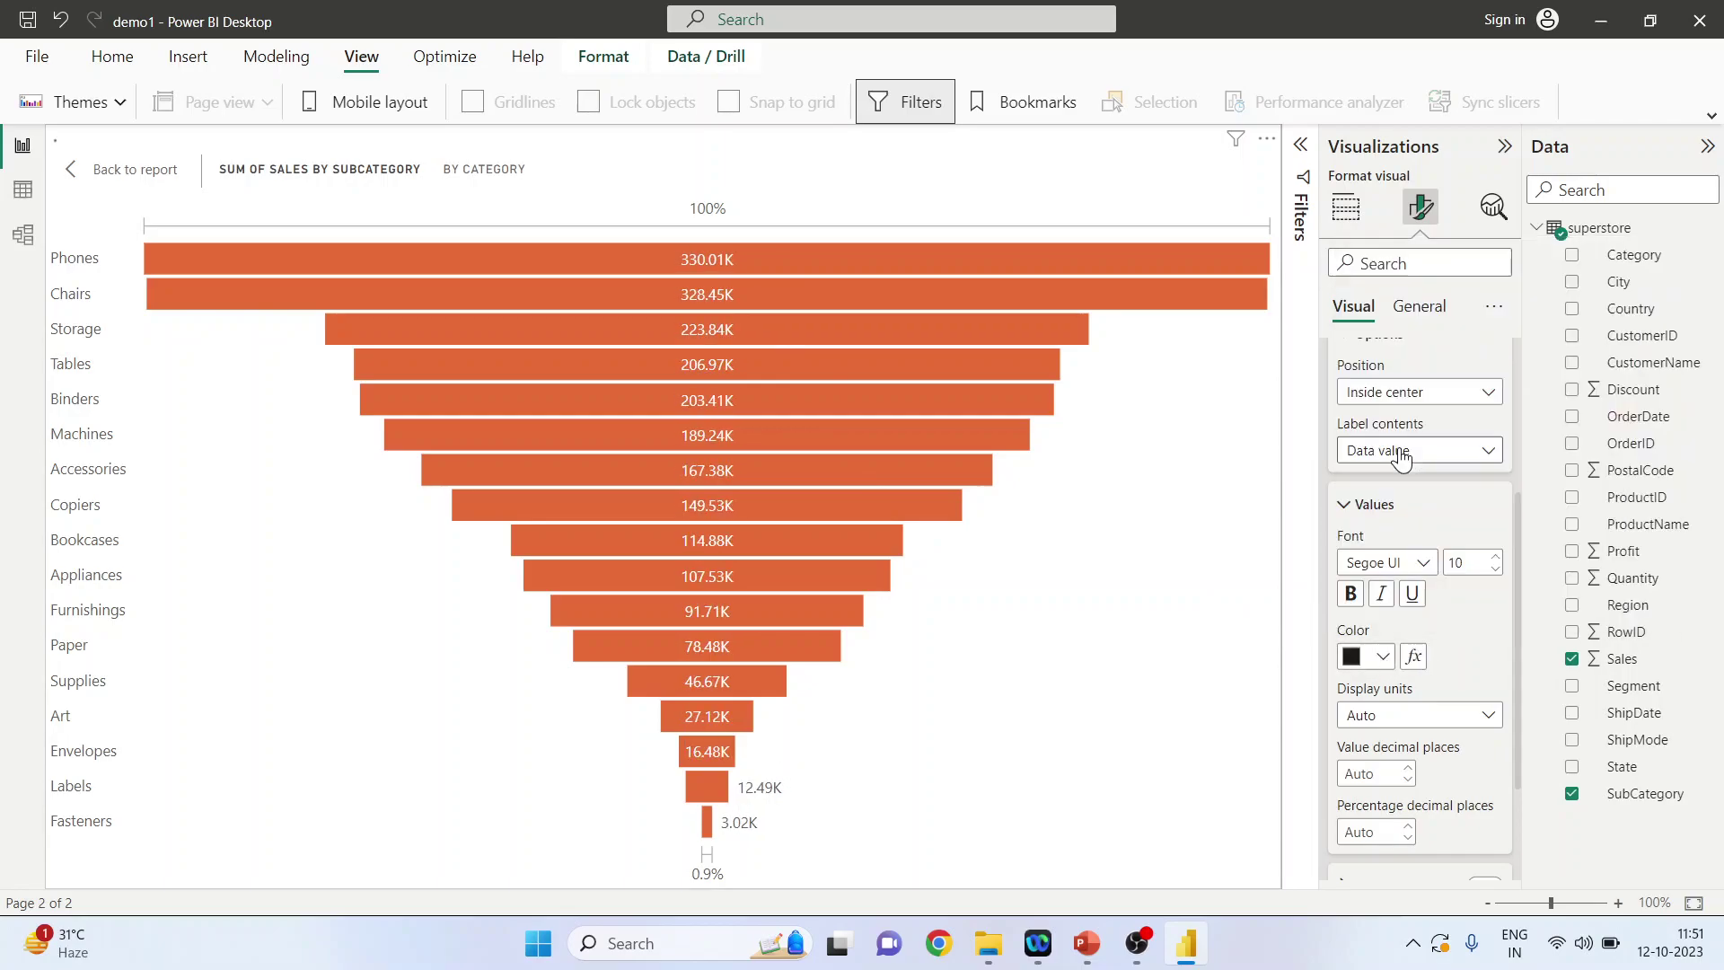
scroll(1465, 641, down, 1)
scroll(1478, 650, down, 1)
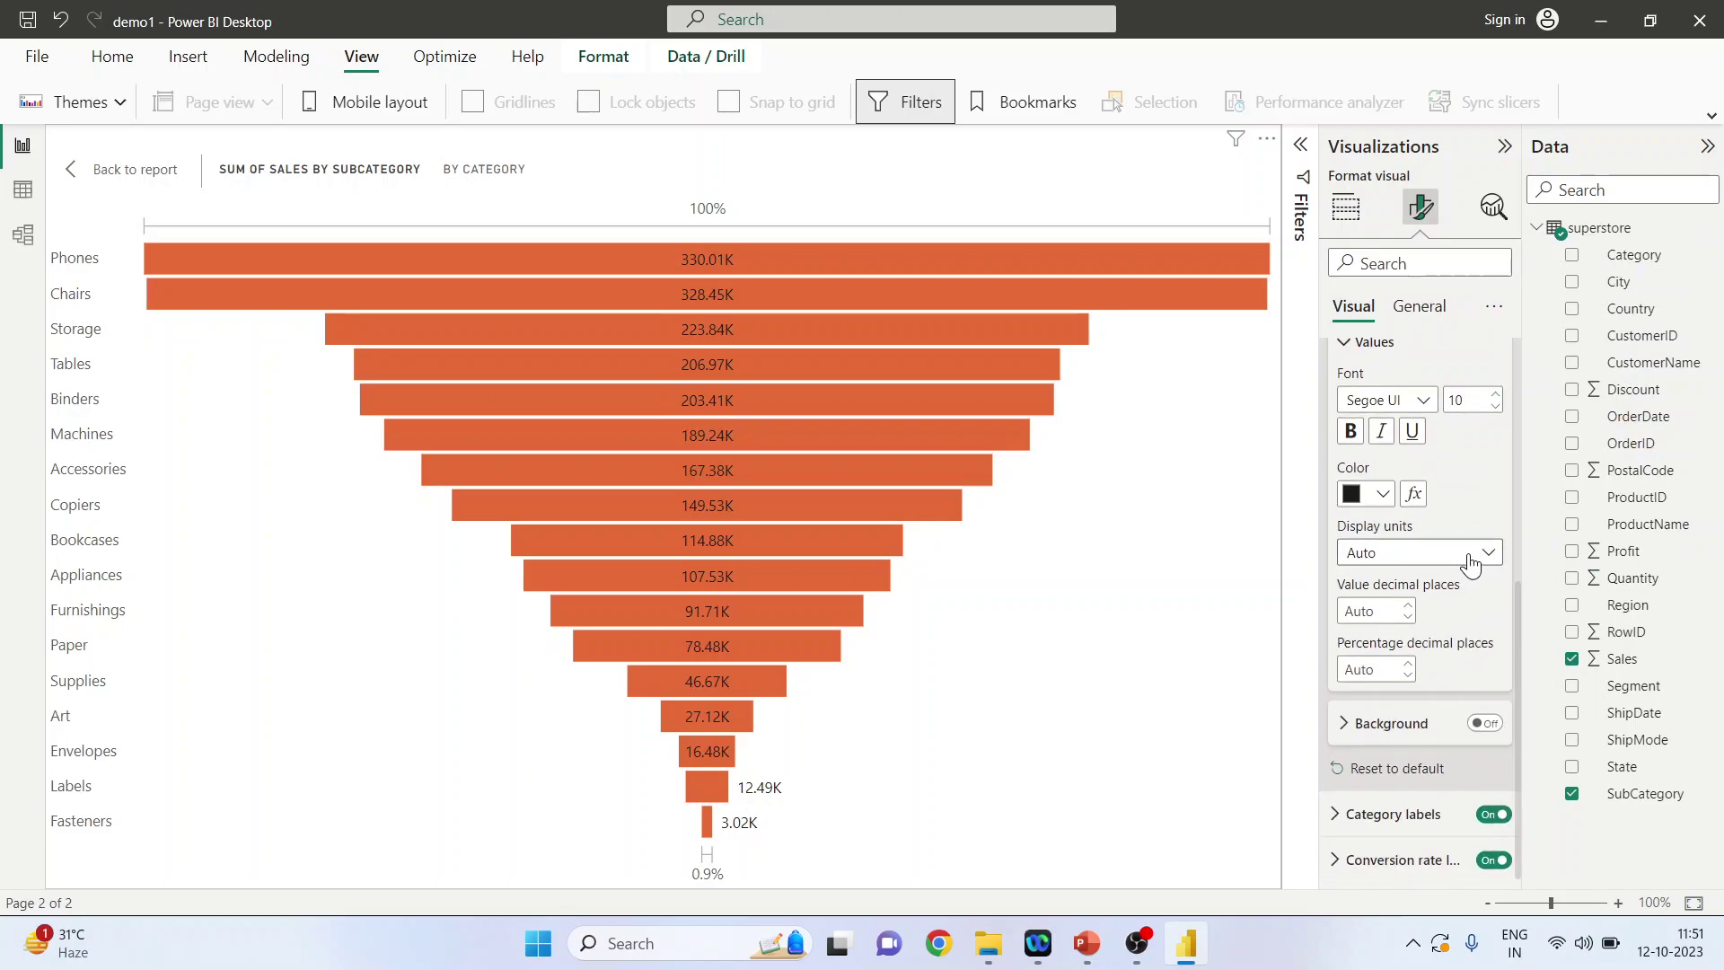
click(1488, 551)
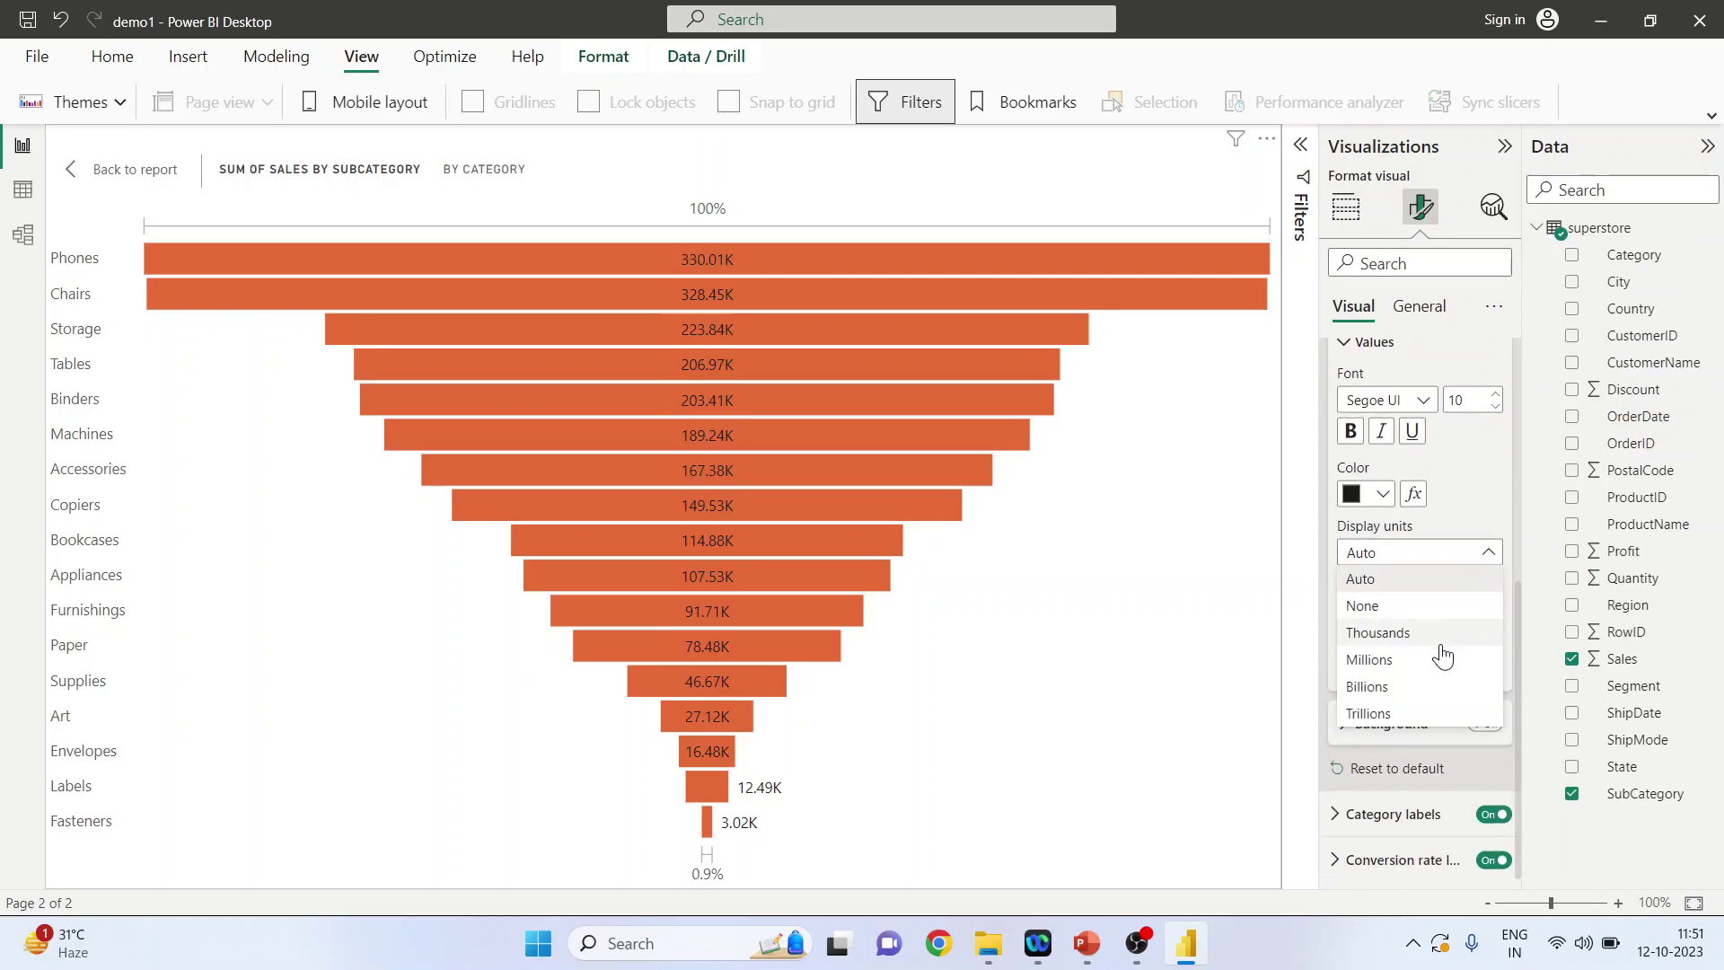
click(1453, 498)
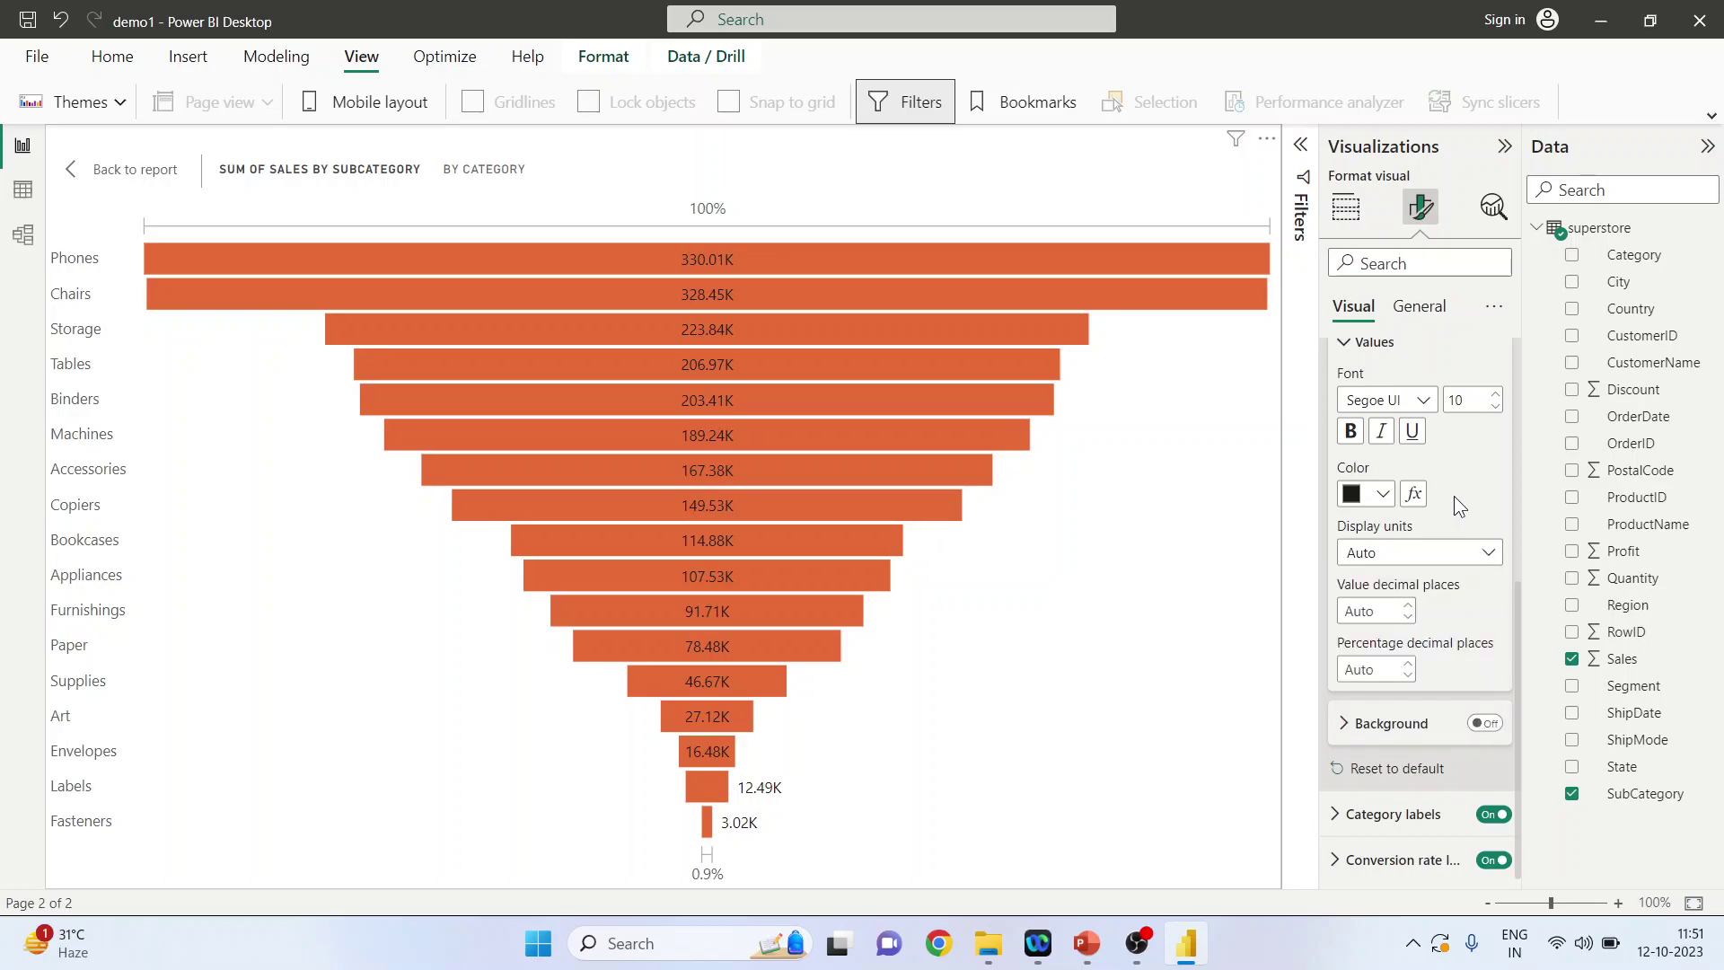
- Try a grey label background, then switch the label background off
click(1344, 723)
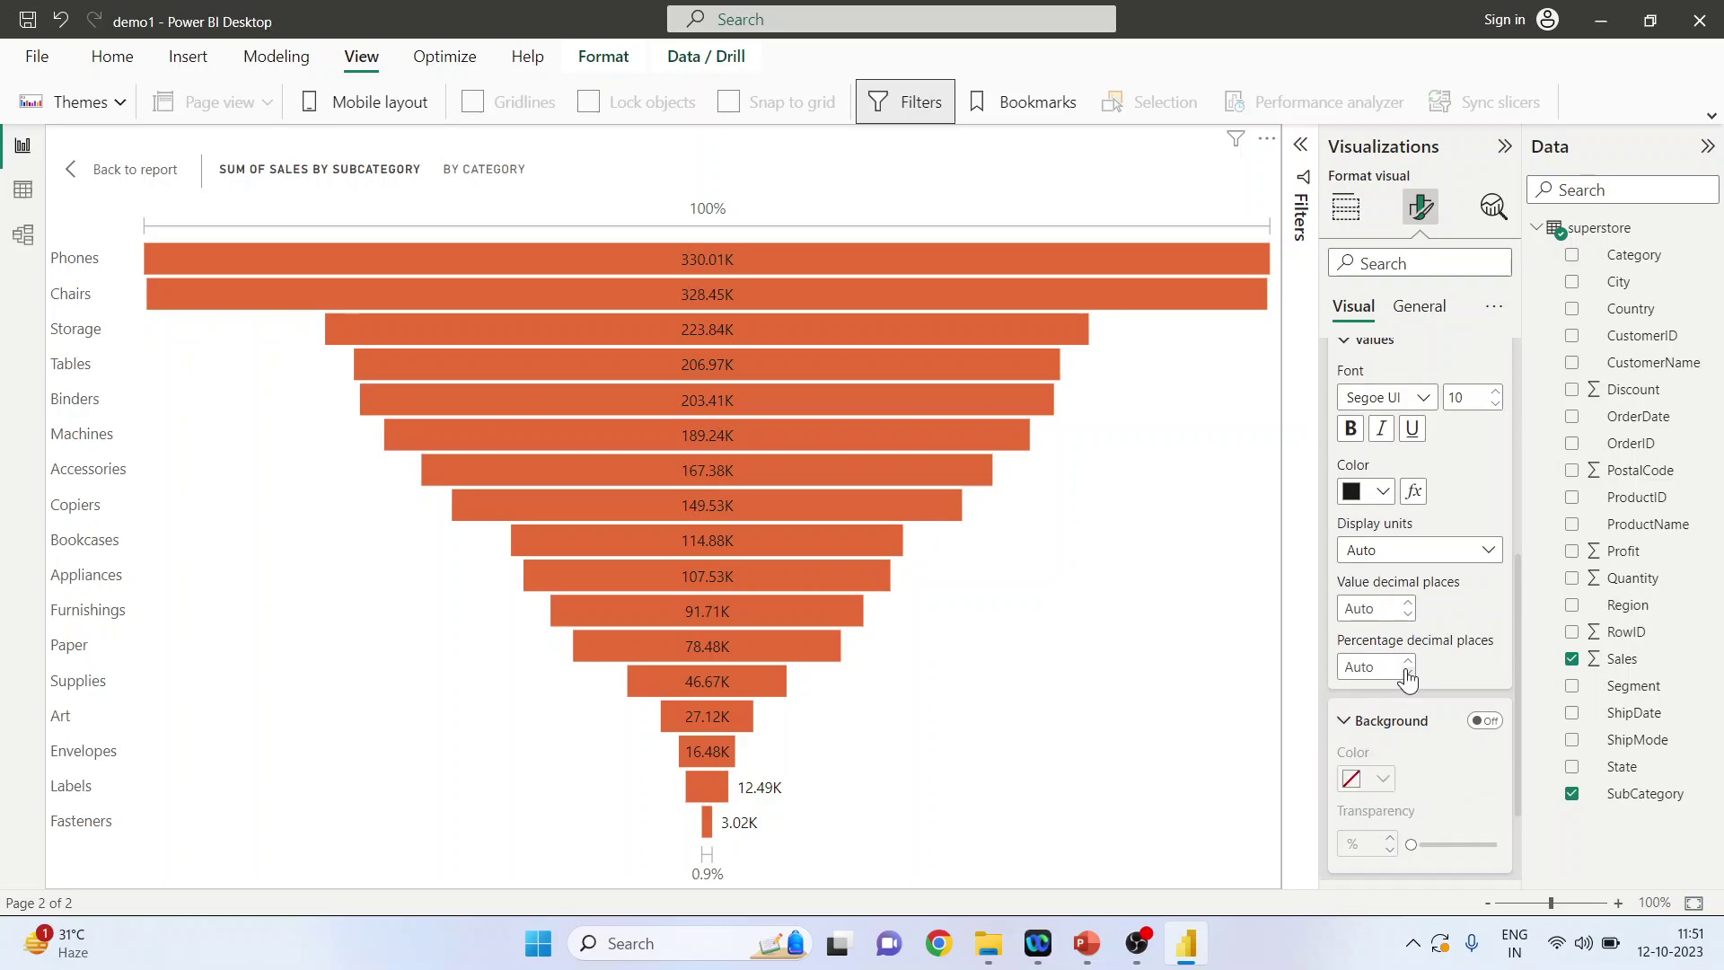
scroll(1436, 672, down, 2)
click(1485, 591)
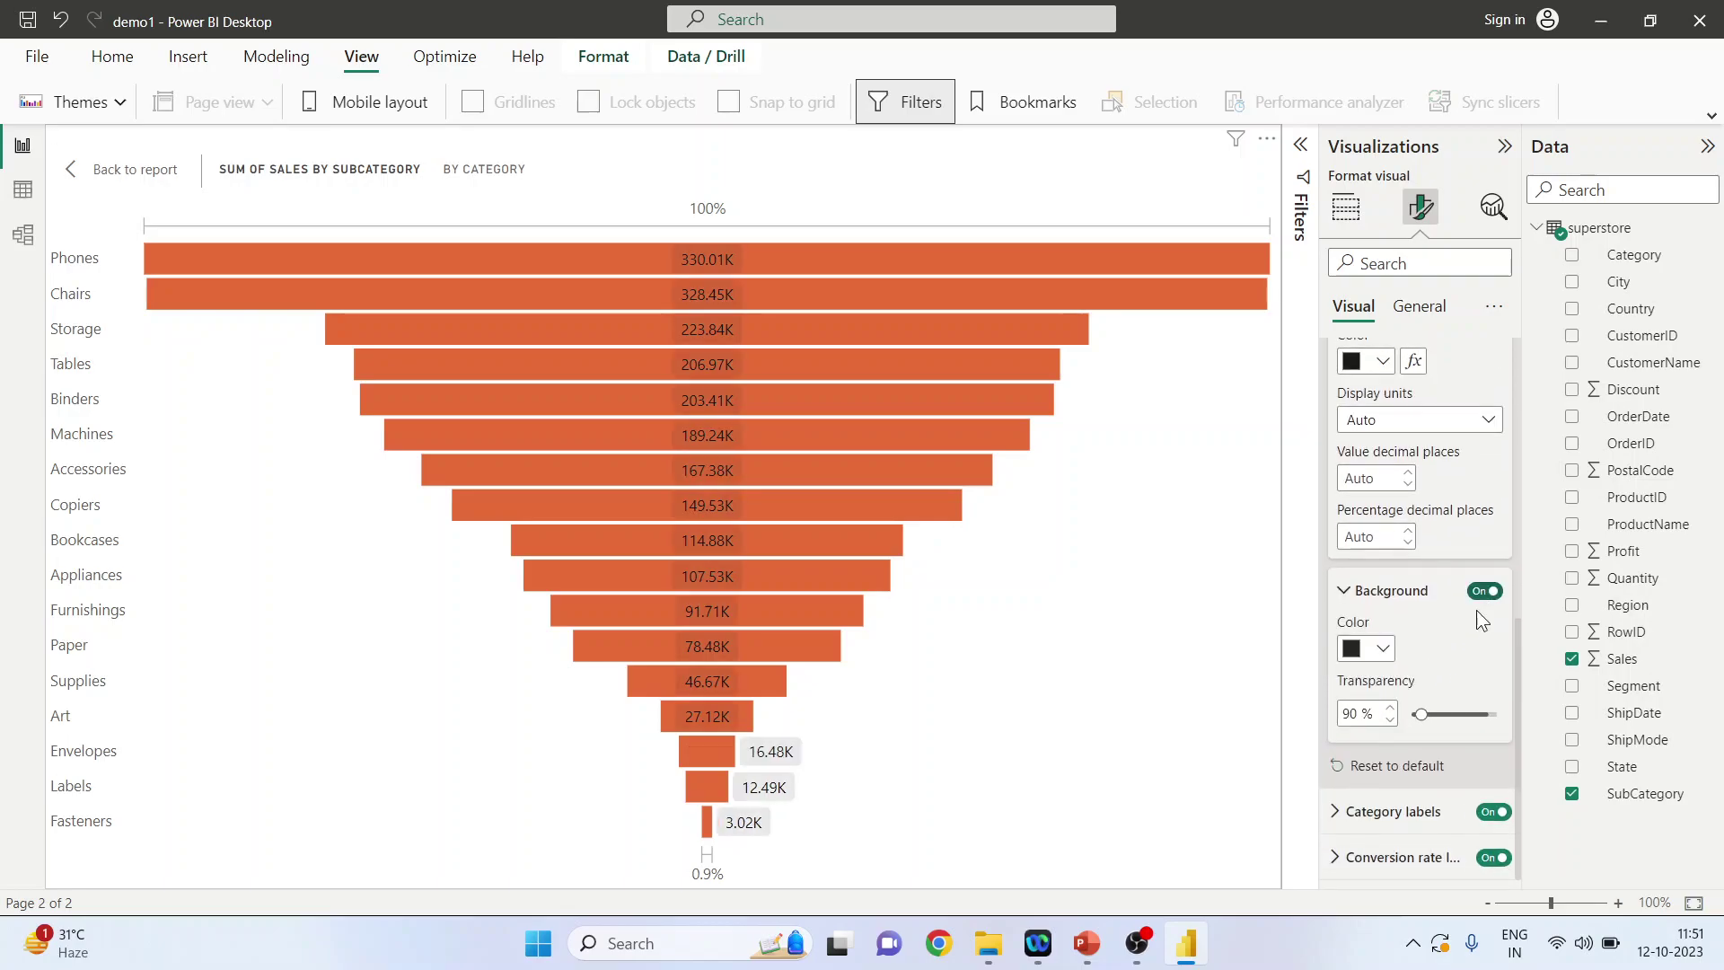
click(1383, 648)
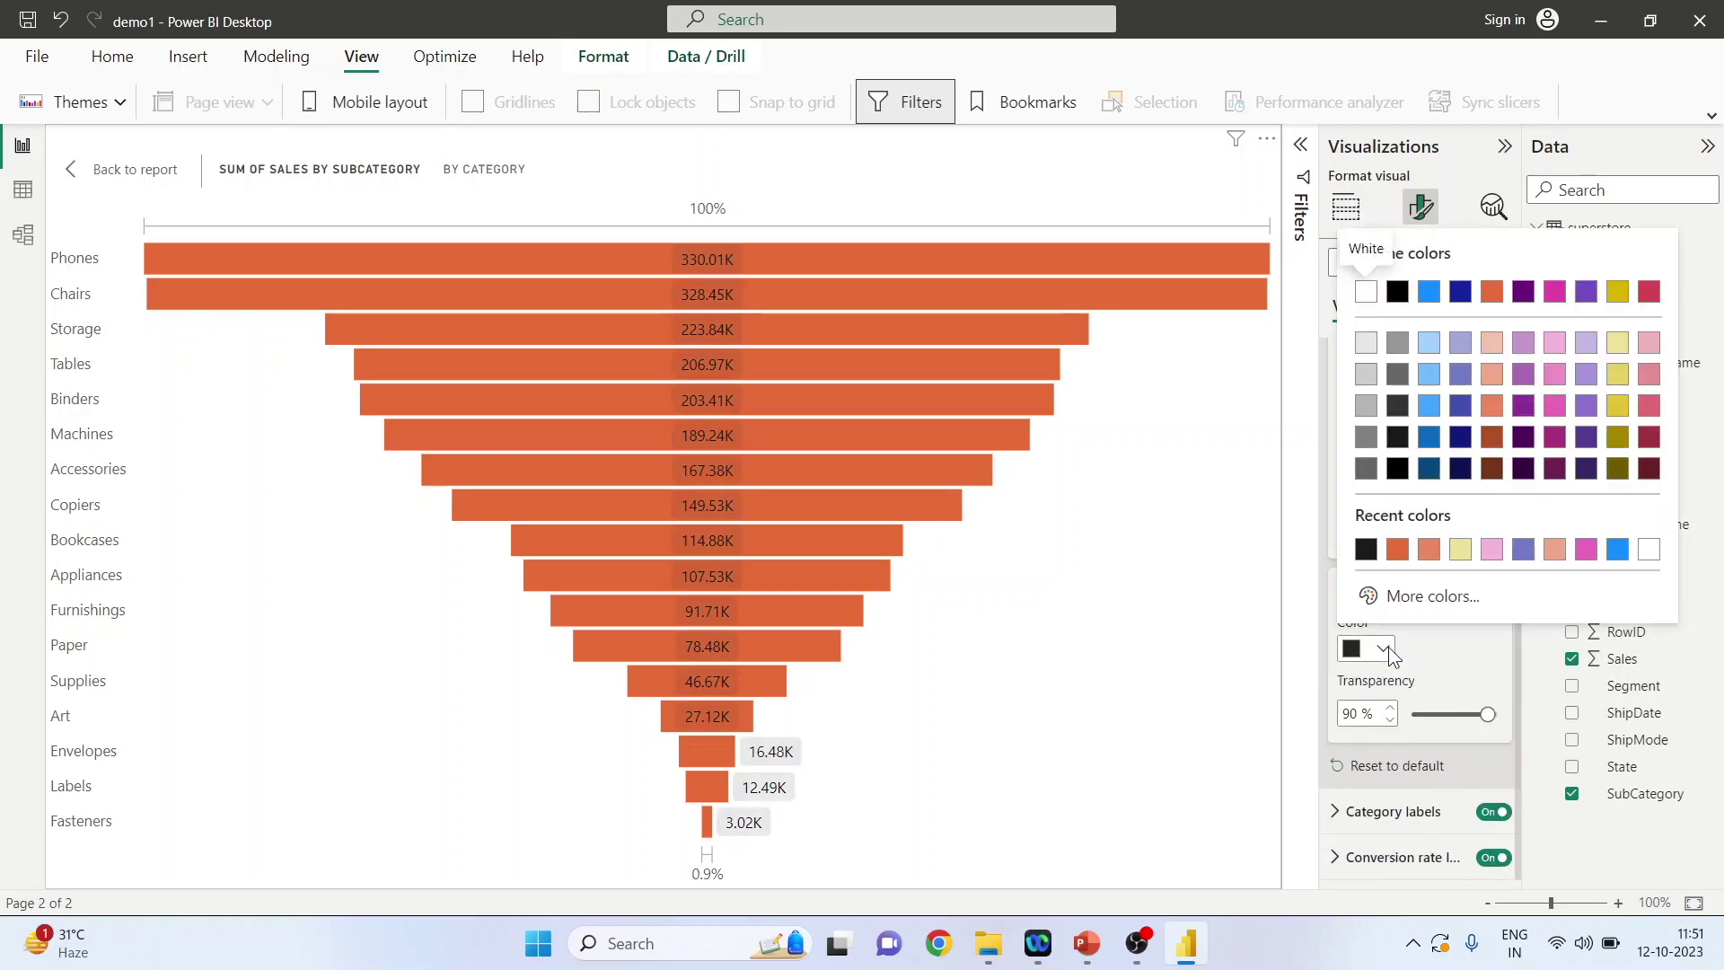
click(1457, 669)
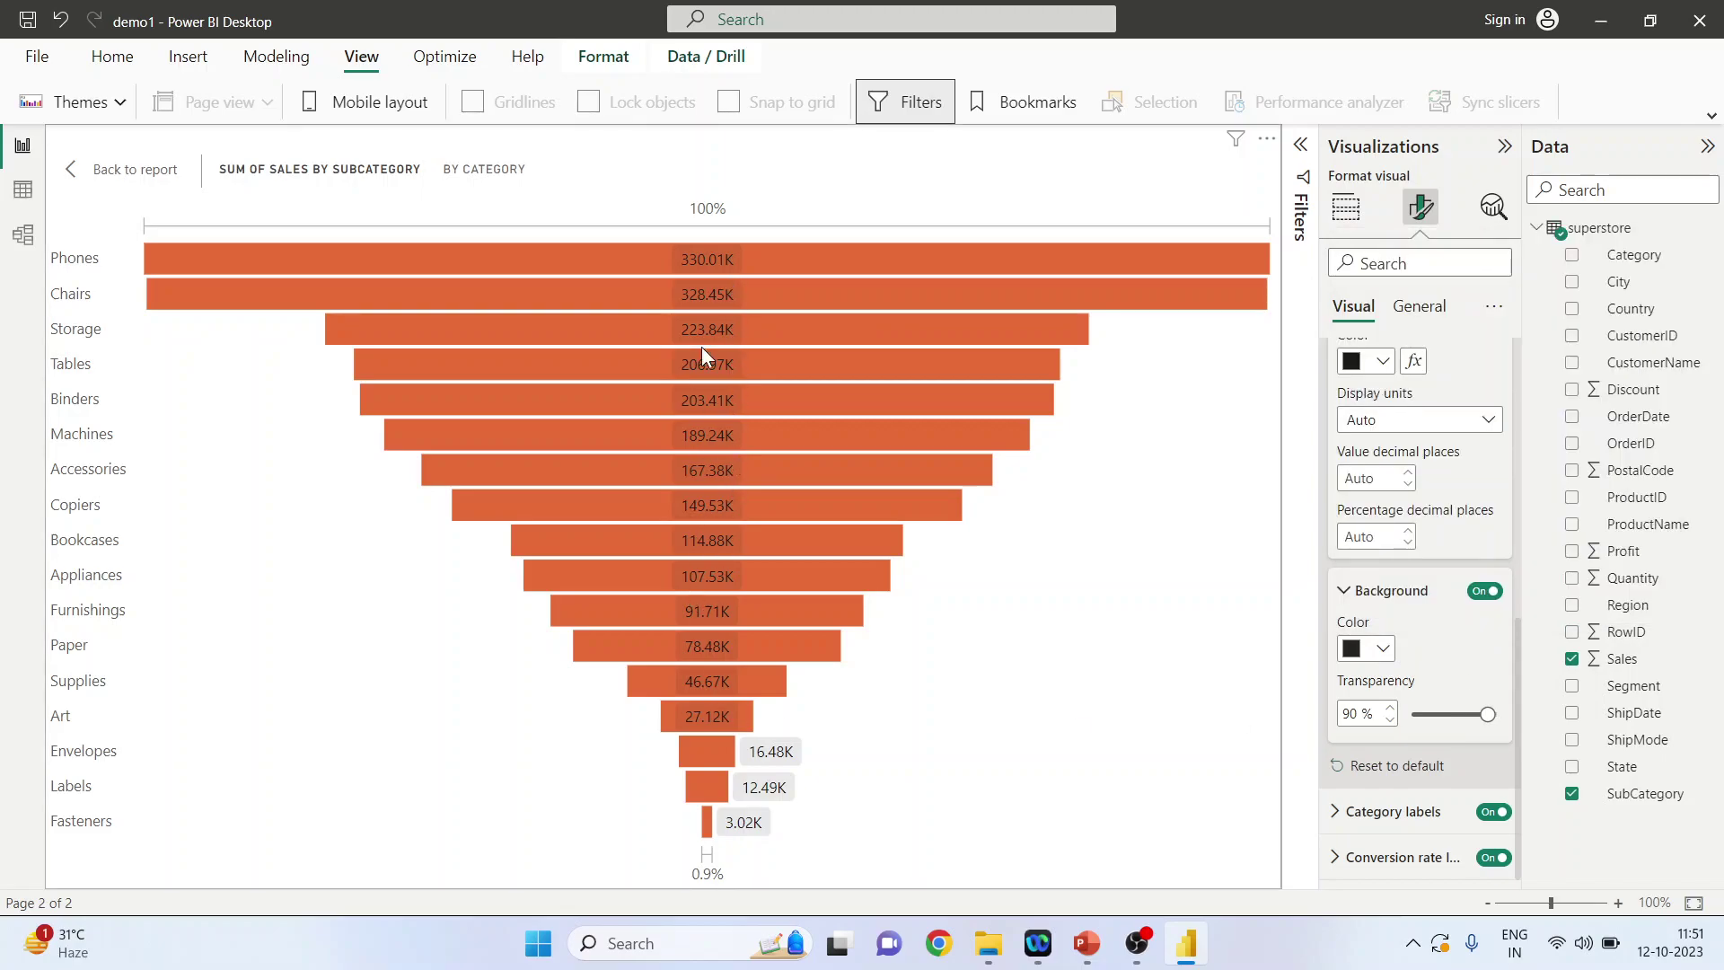
click(1484, 590)
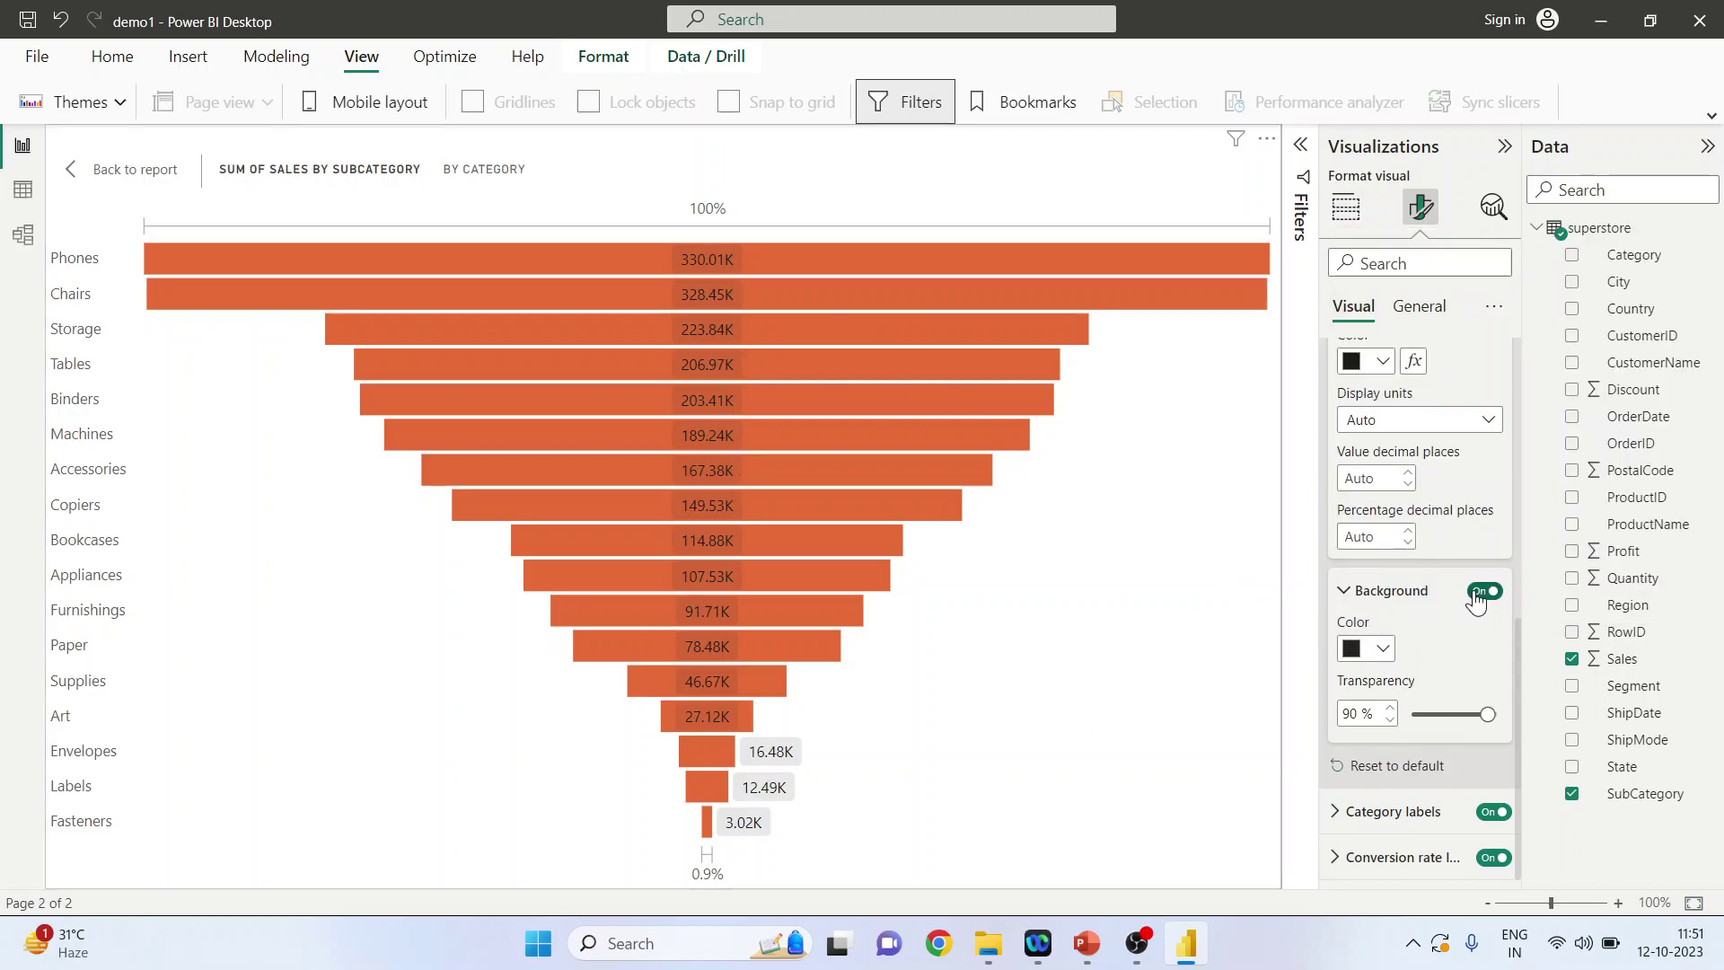
- Set the category label font size to 11 after trying 14
click(1346, 811)
scroll(1433, 765, down, 3)
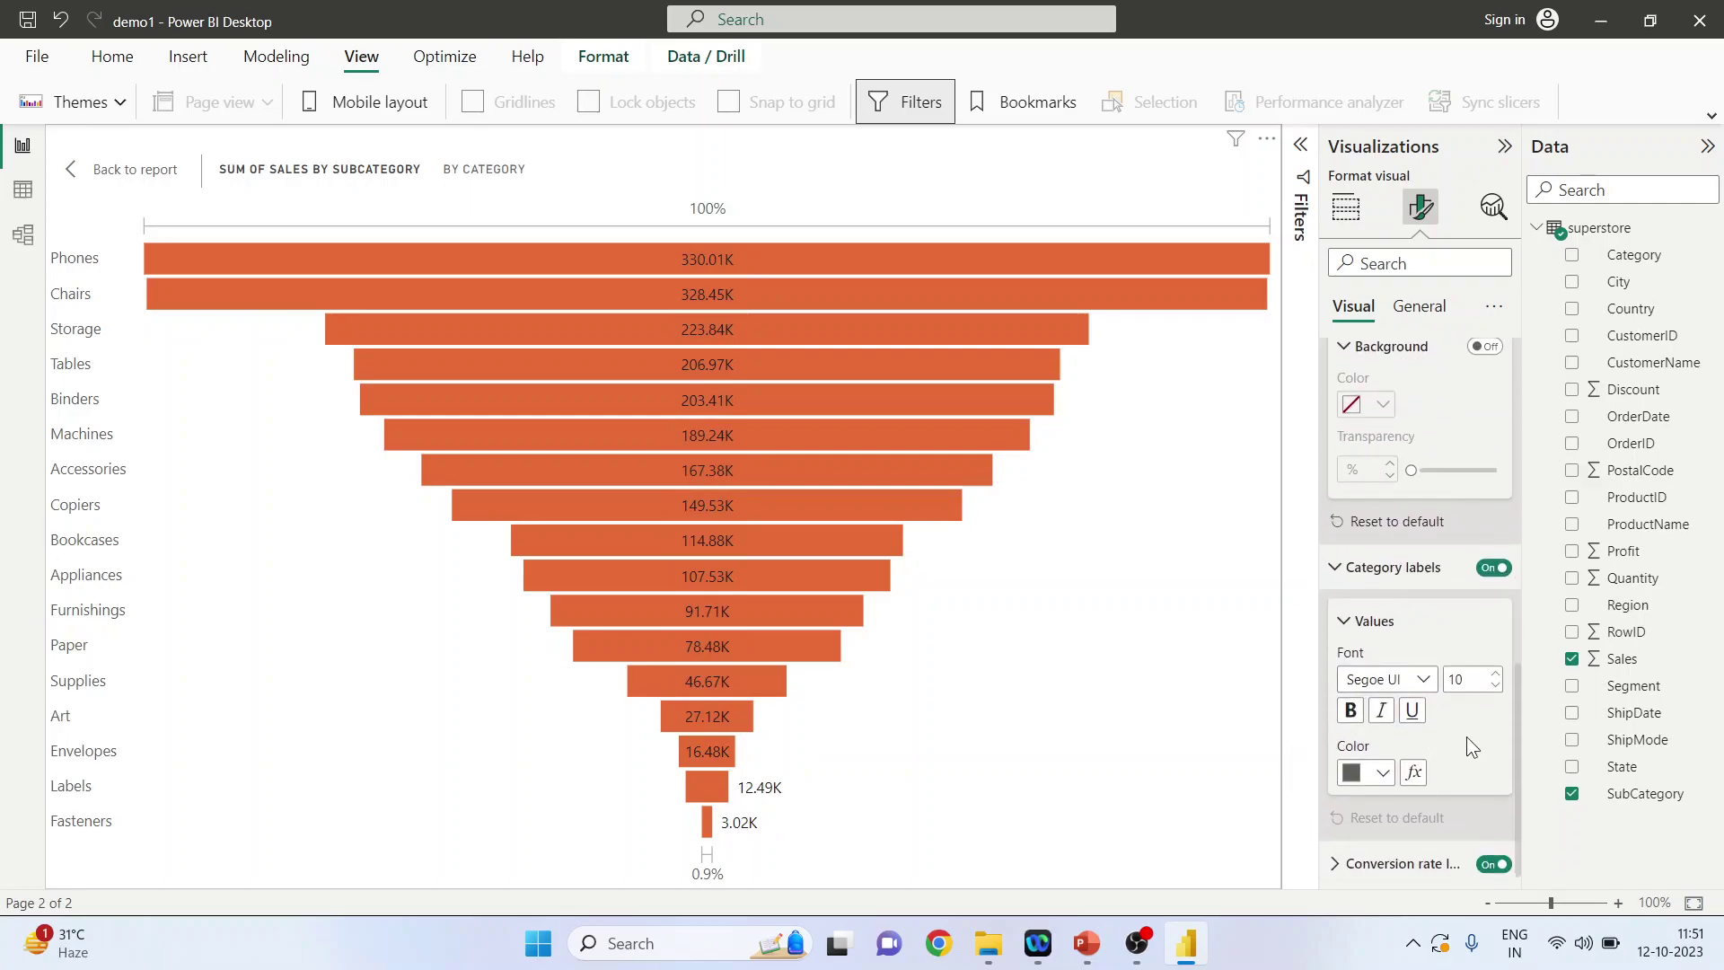
click(1494, 673)
click(1494, 673)
click(1494, 674)
click(1494, 673)
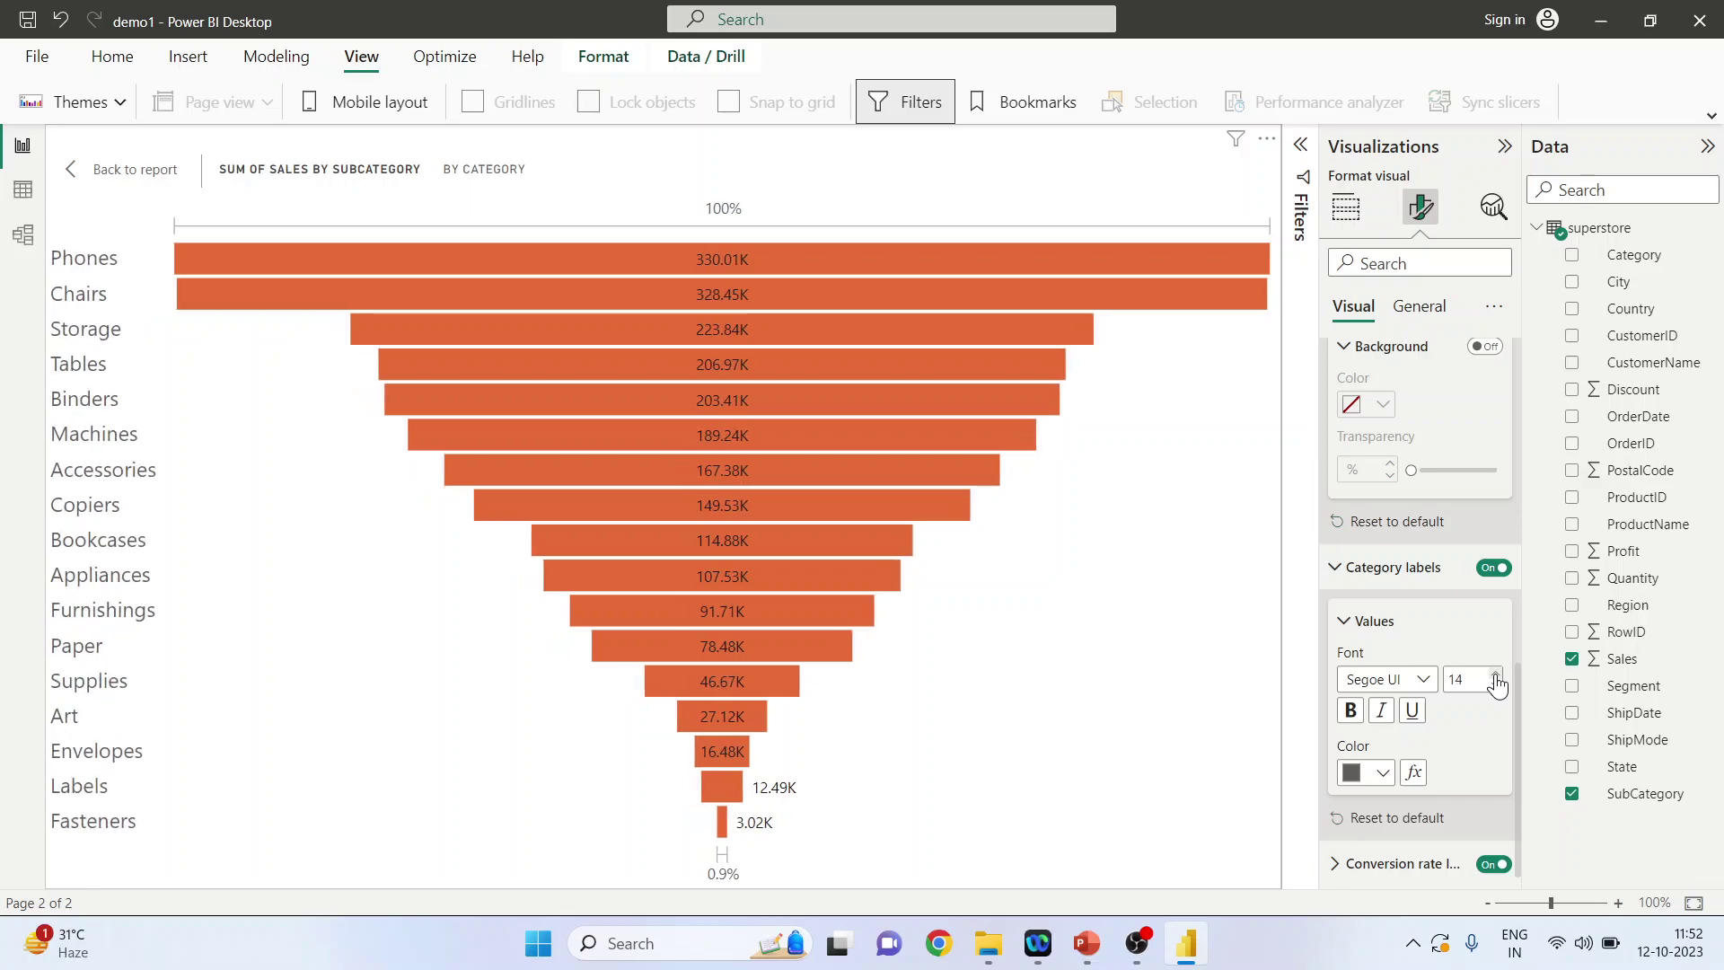
click(1493, 686)
click(1493, 686)
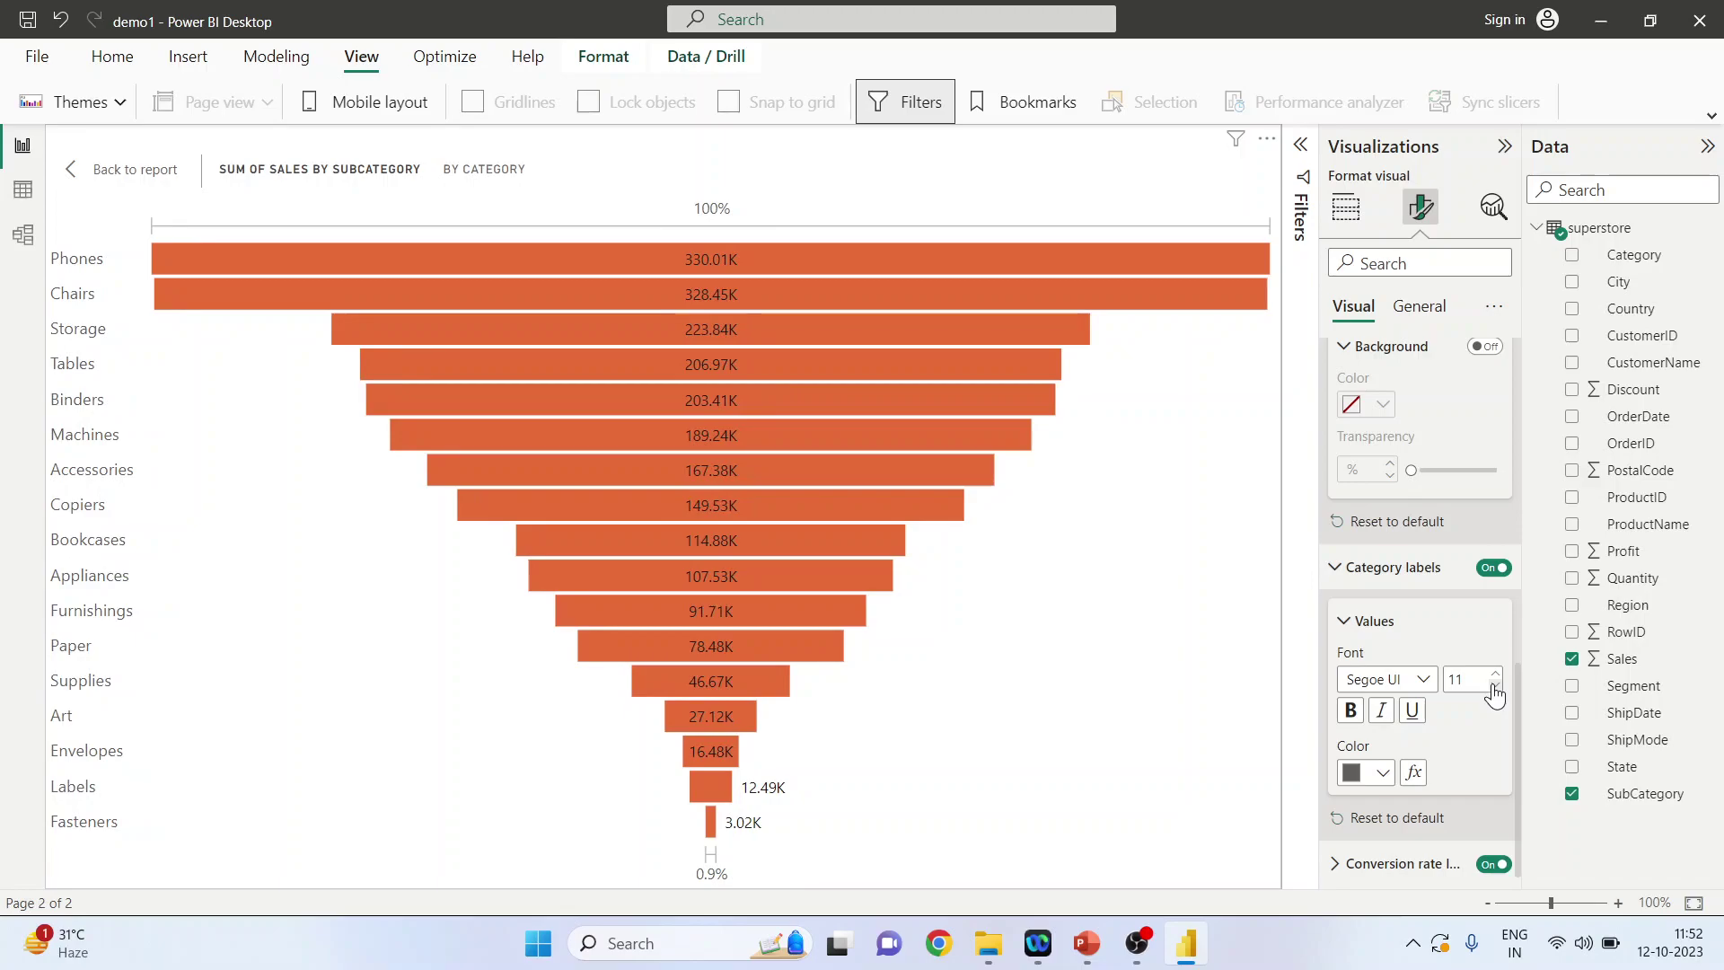
- Set the conversion rate label font size to 15 after trying 20
scroll(1461, 754, down, 1)
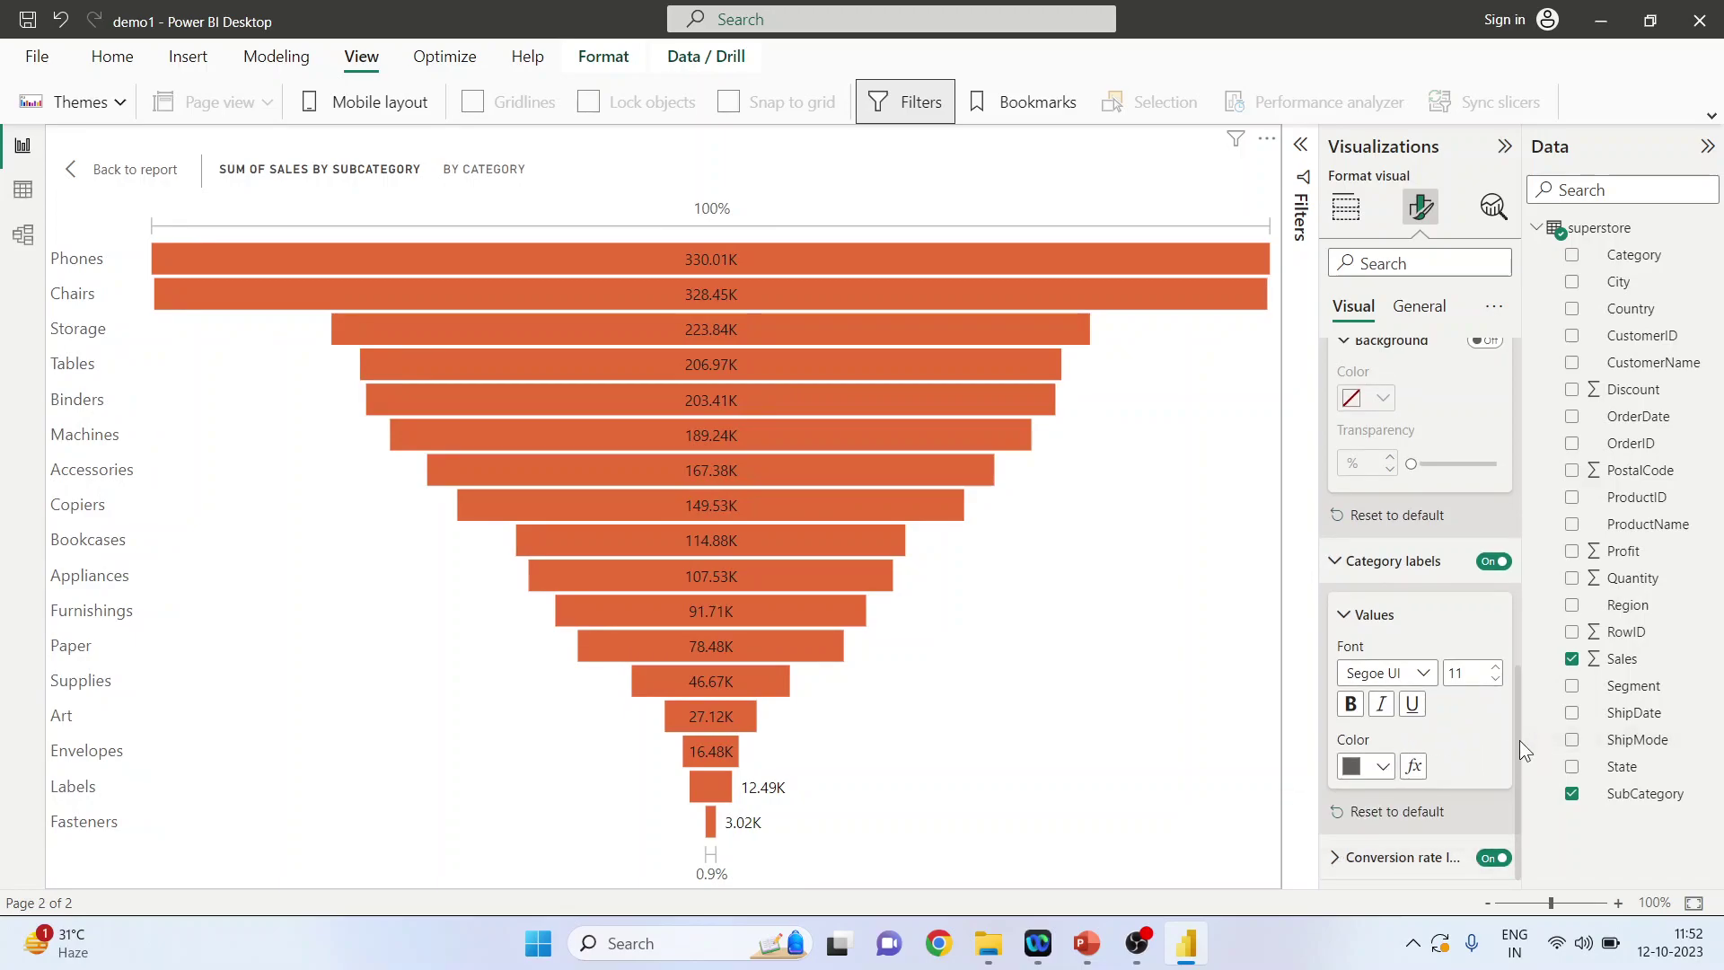
click(1374, 857)
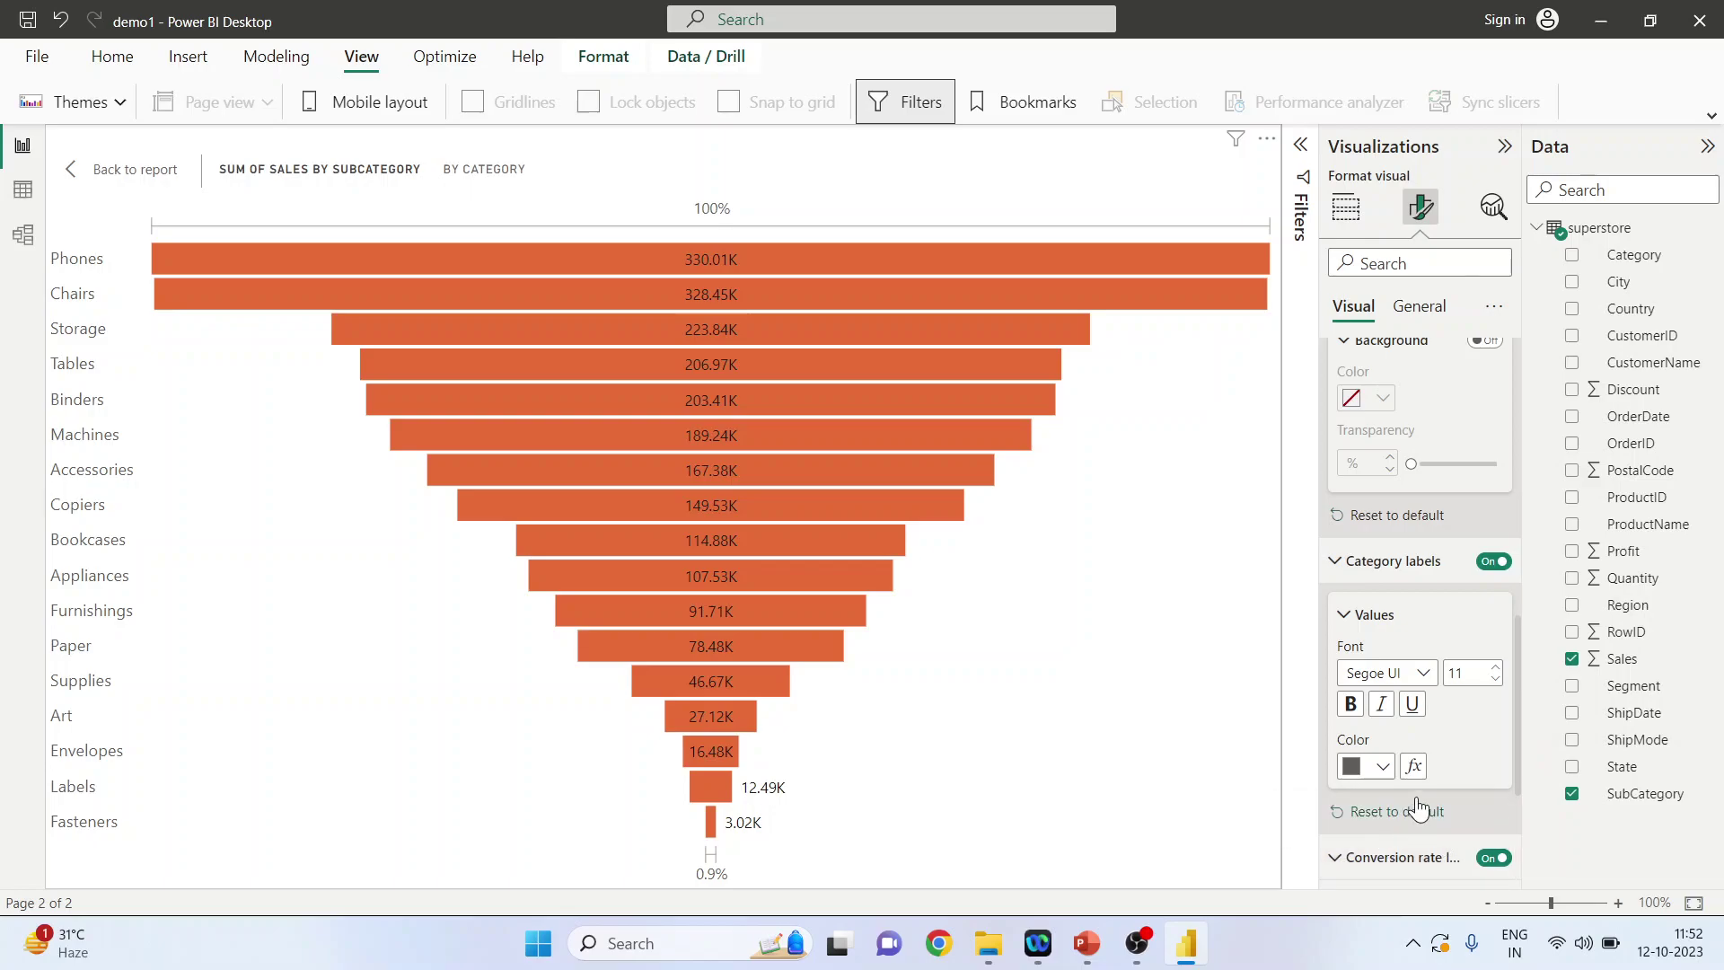
scroll(1415, 794, down, 3)
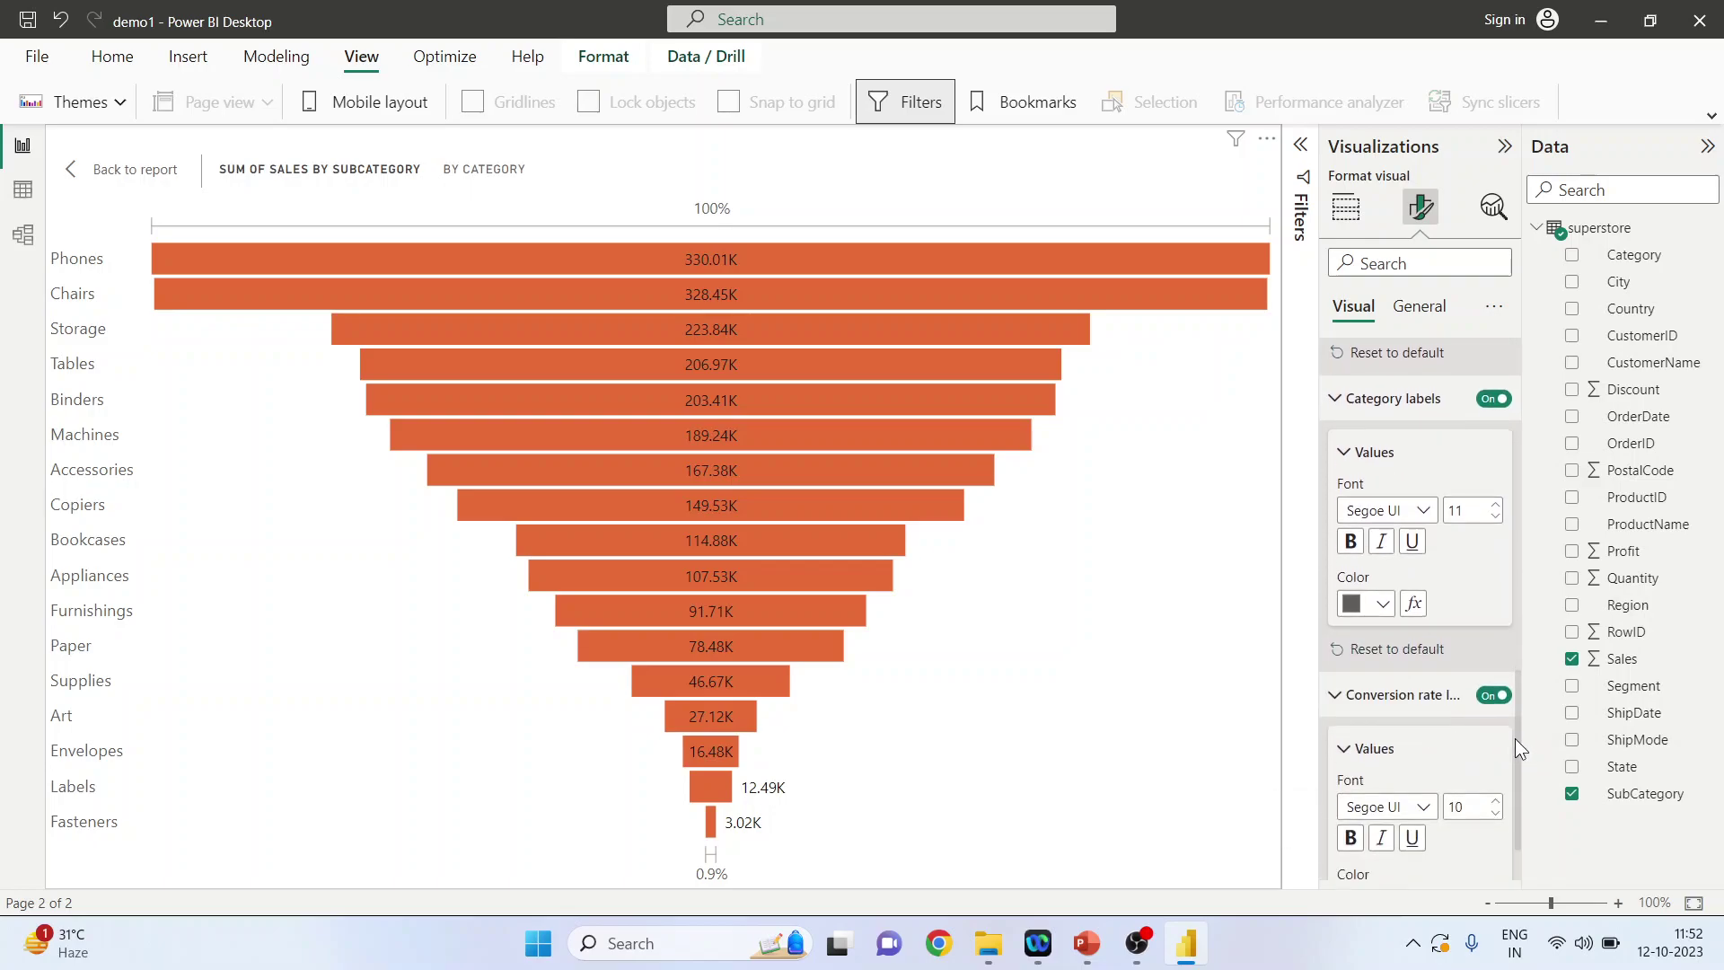
drag(1515, 738, 1519, 774)
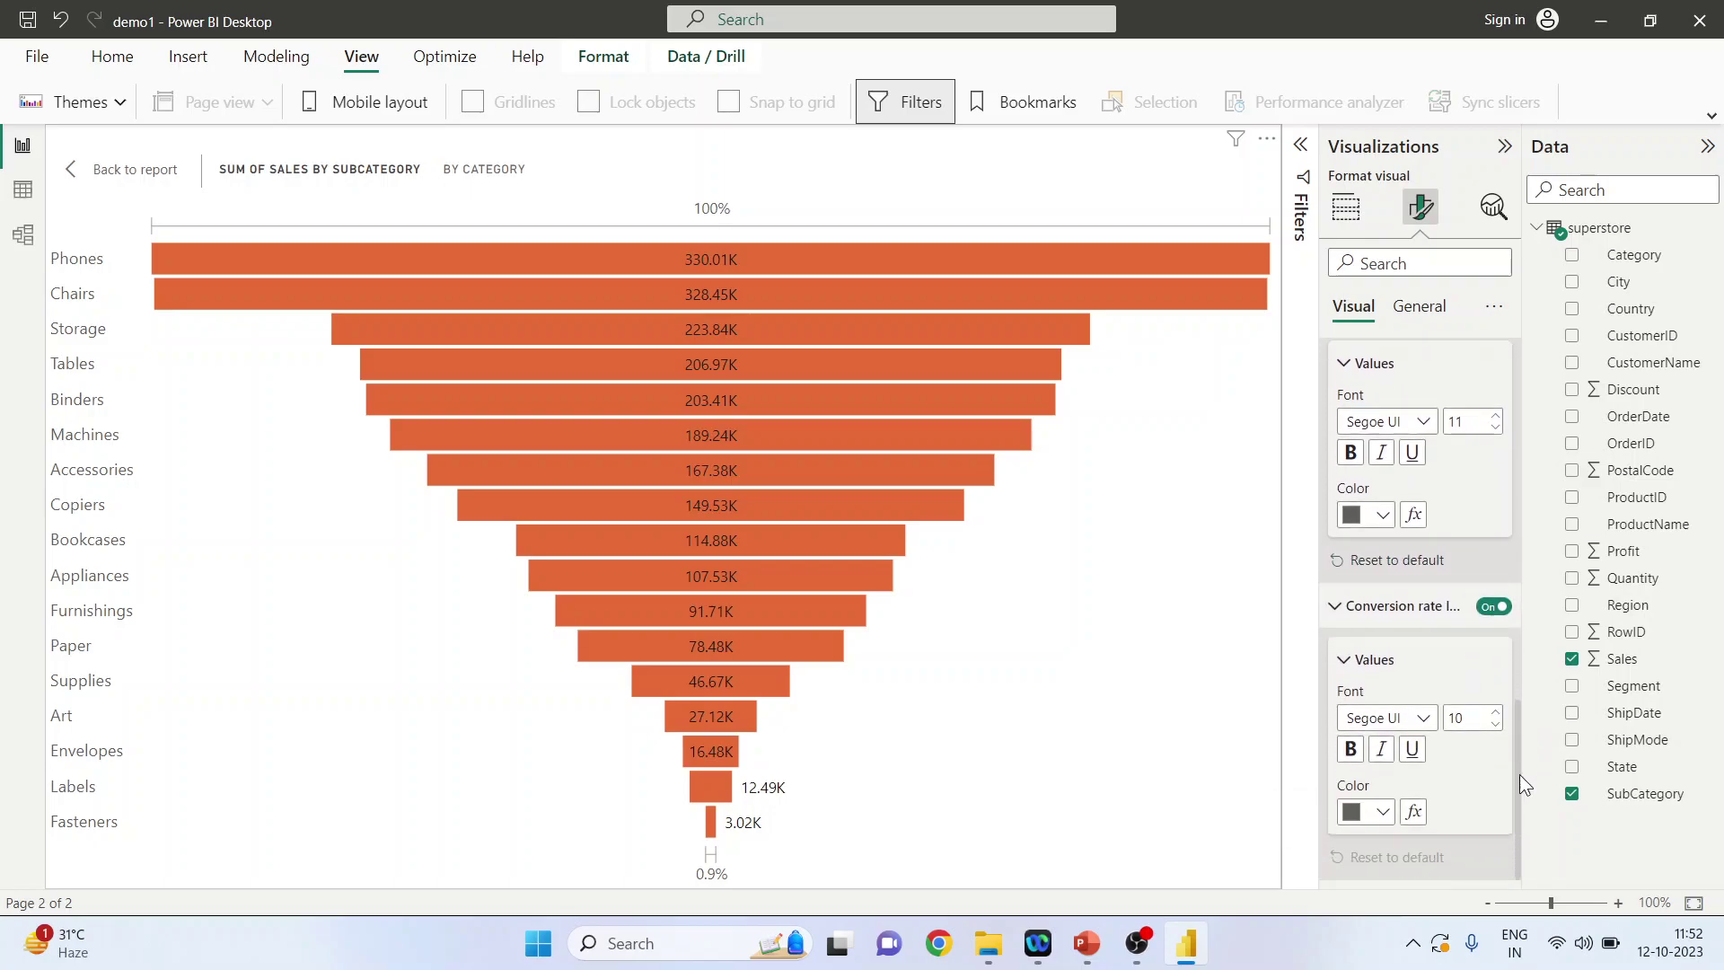
click(1496, 712)
click(1496, 712)
click(1496, 712)
click(1496, 712)
click(1497, 712)
click(1497, 712)
click(1496, 712)
click(1497, 712)
click(1497, 712)
click(1496, 712)
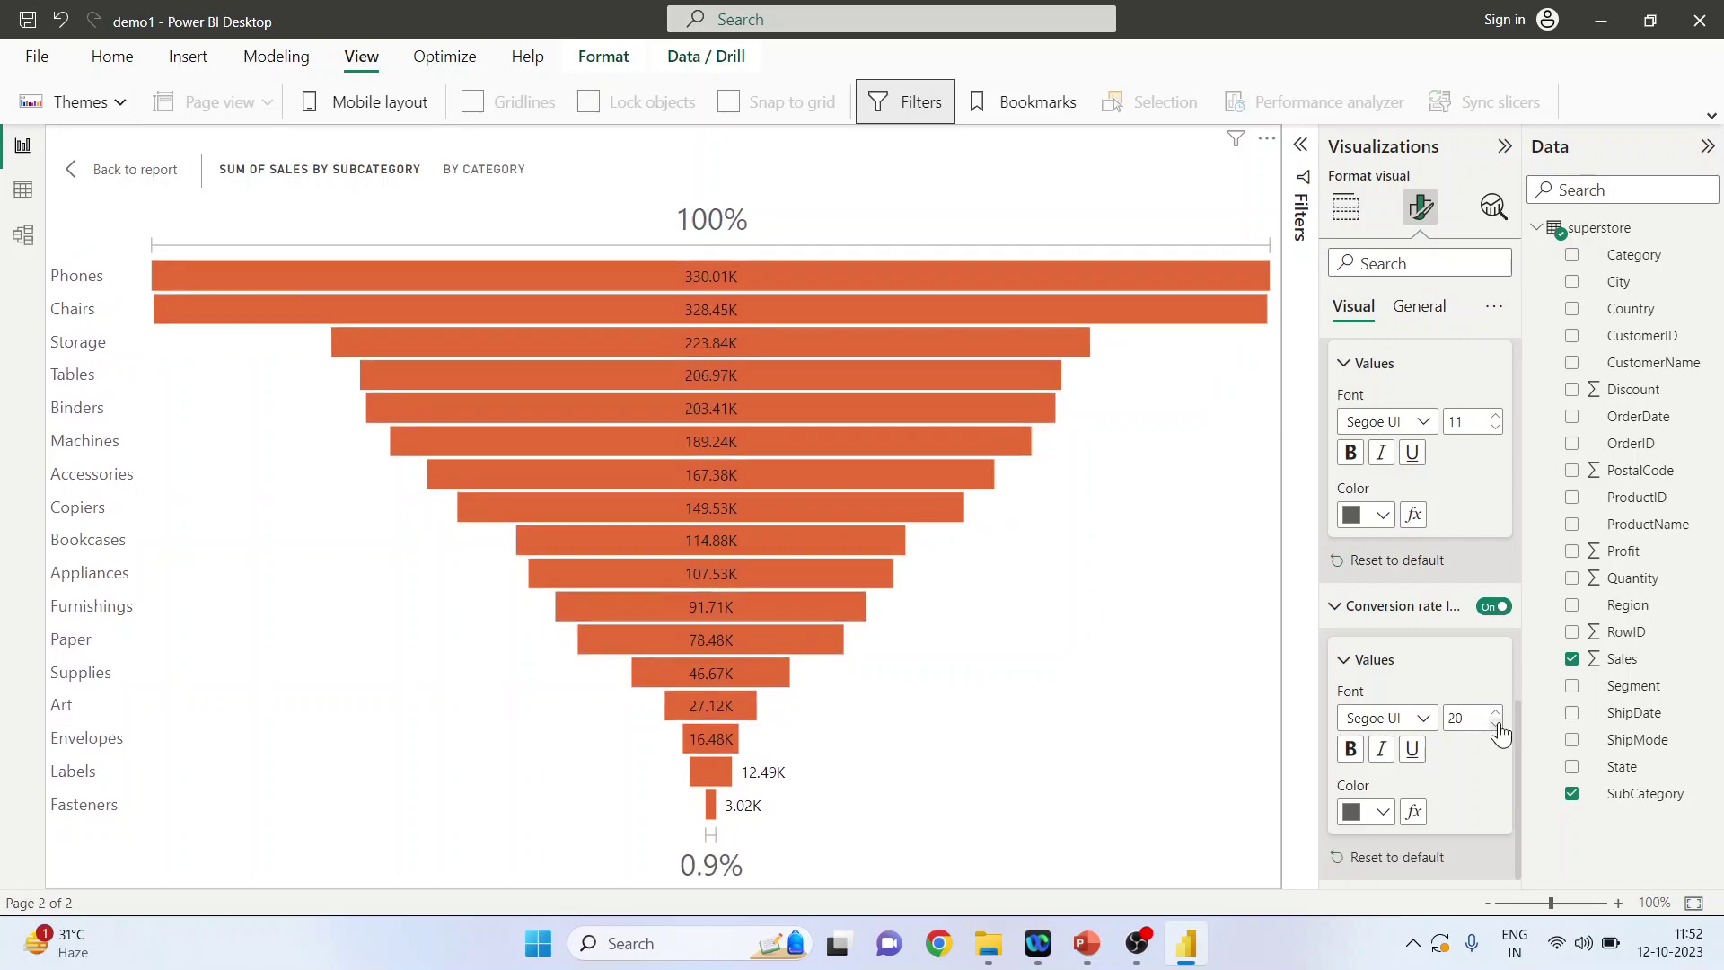
click(1496, 723)
click(1496, 723)
click(1496, 723)
click(1496, 724)
click(1497, 724)
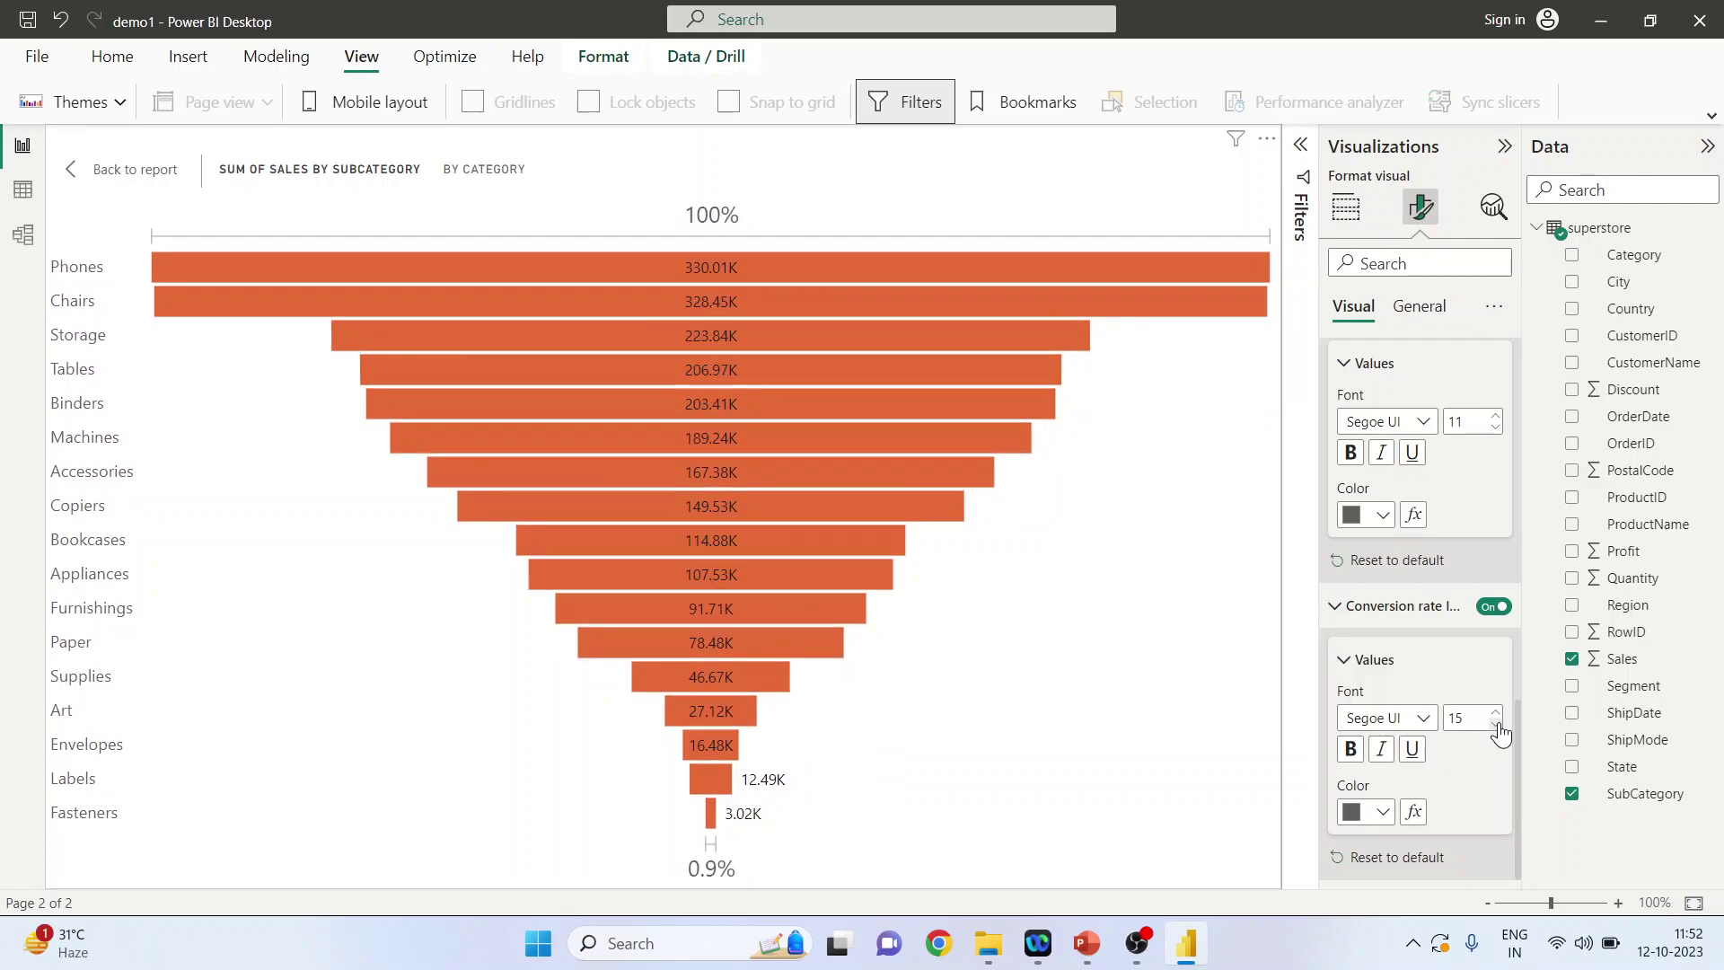
- Turn conversion rate labels off and back on, showing their Values settings
click(1491, 607)
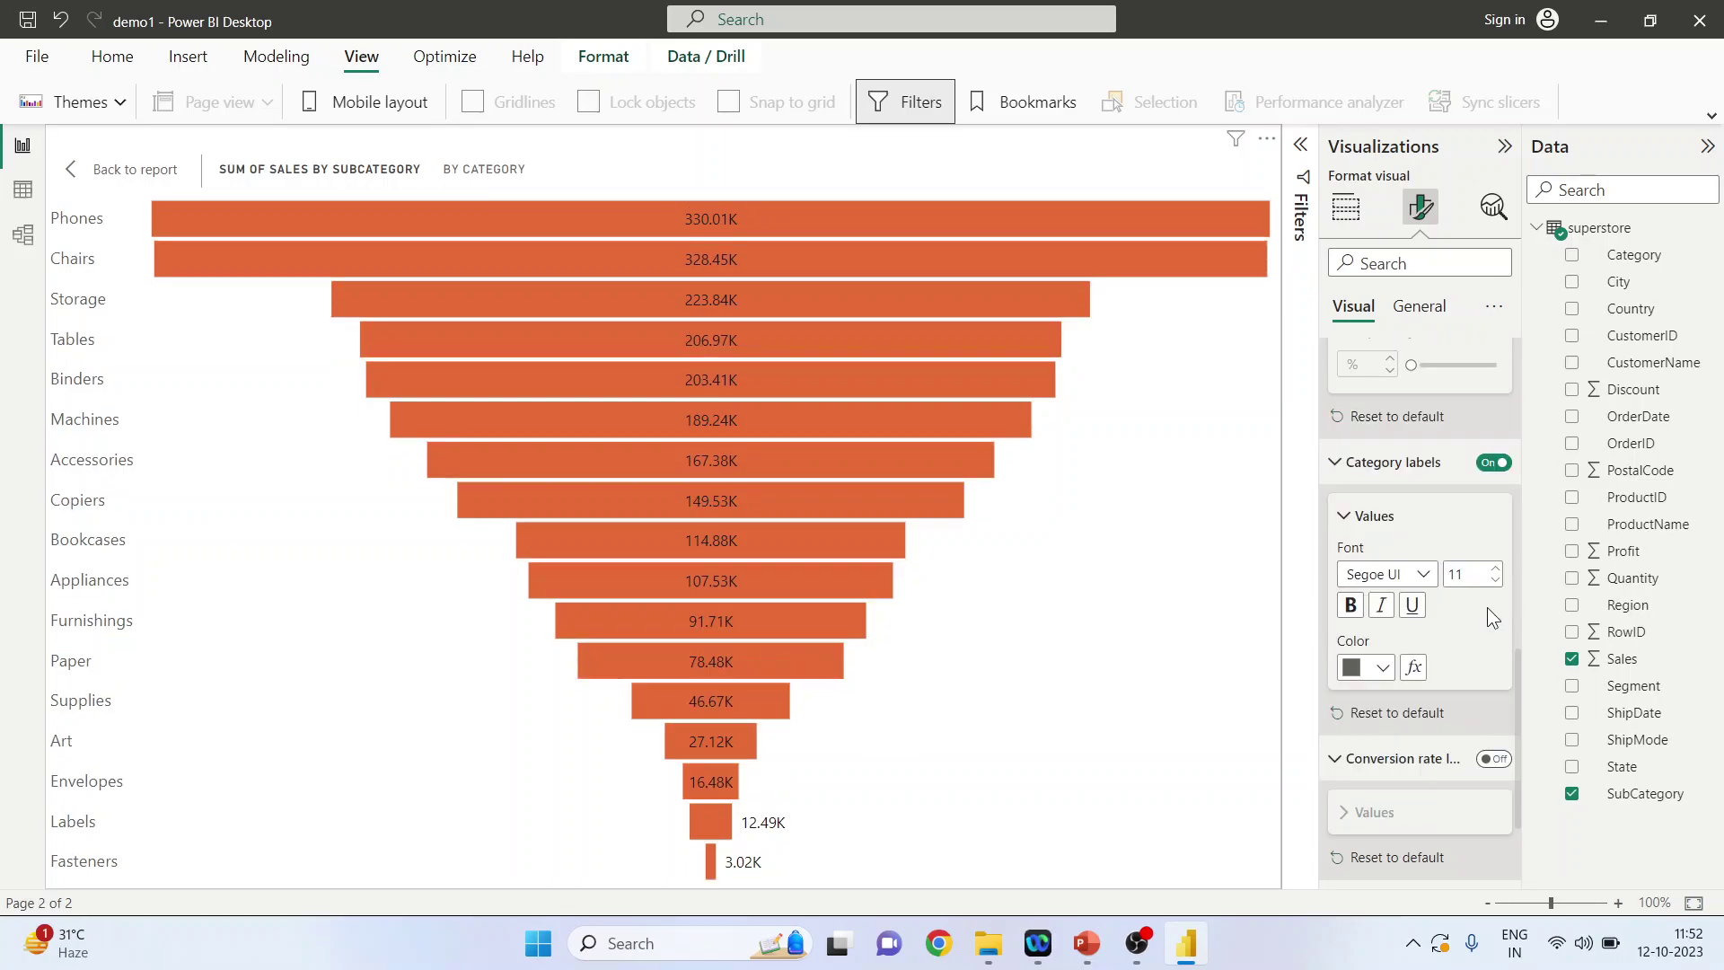
click(1492, 758)
click(1478, 812)
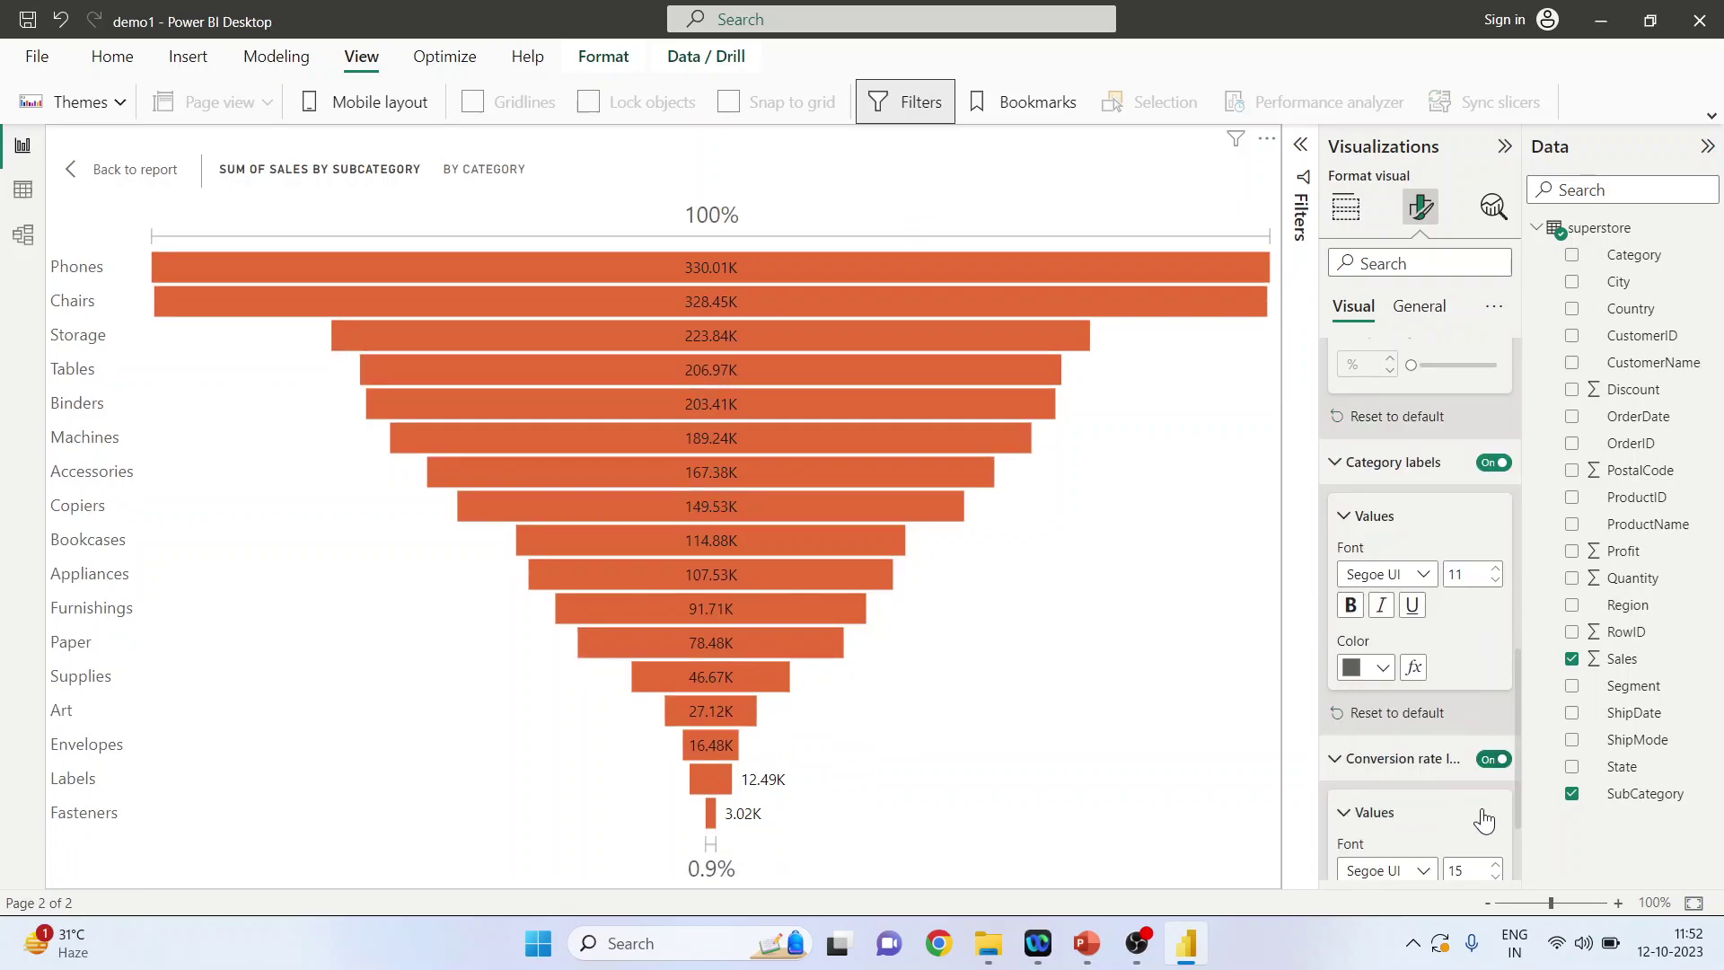
scroll(1464, 794, down, 2)
scroll(1462, 785, down, 1)
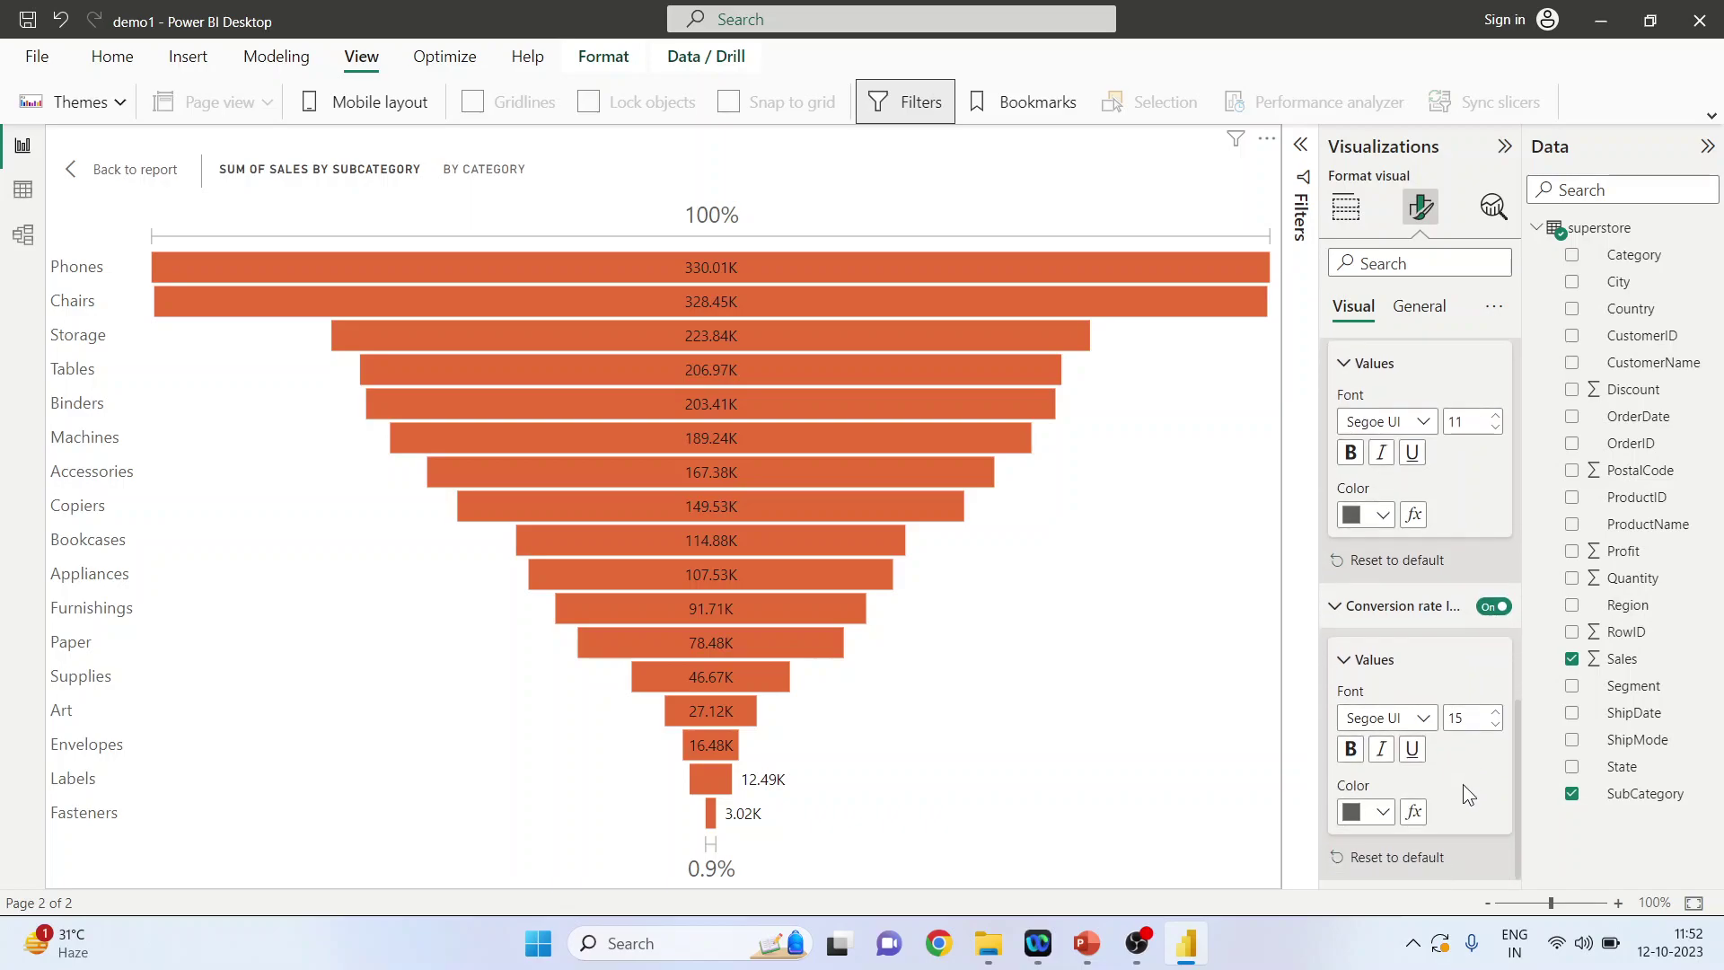
- Return to the full report page and raise the funnel height to 298
click(1420, 307)
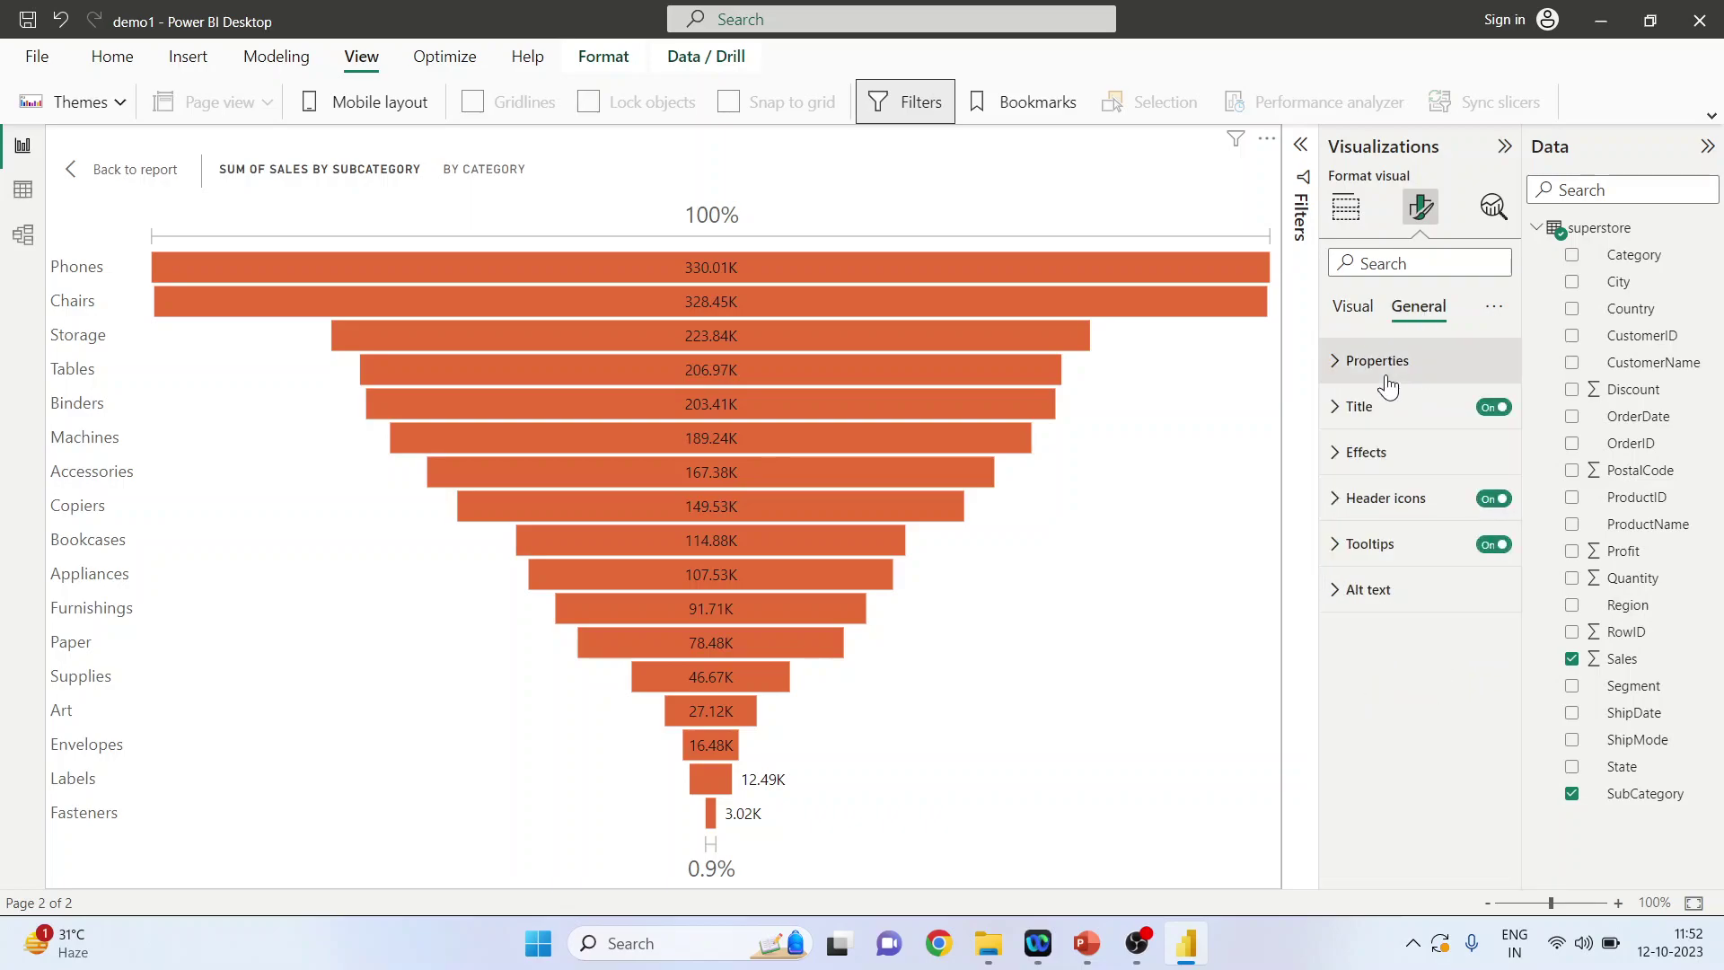
click(1339, 364)
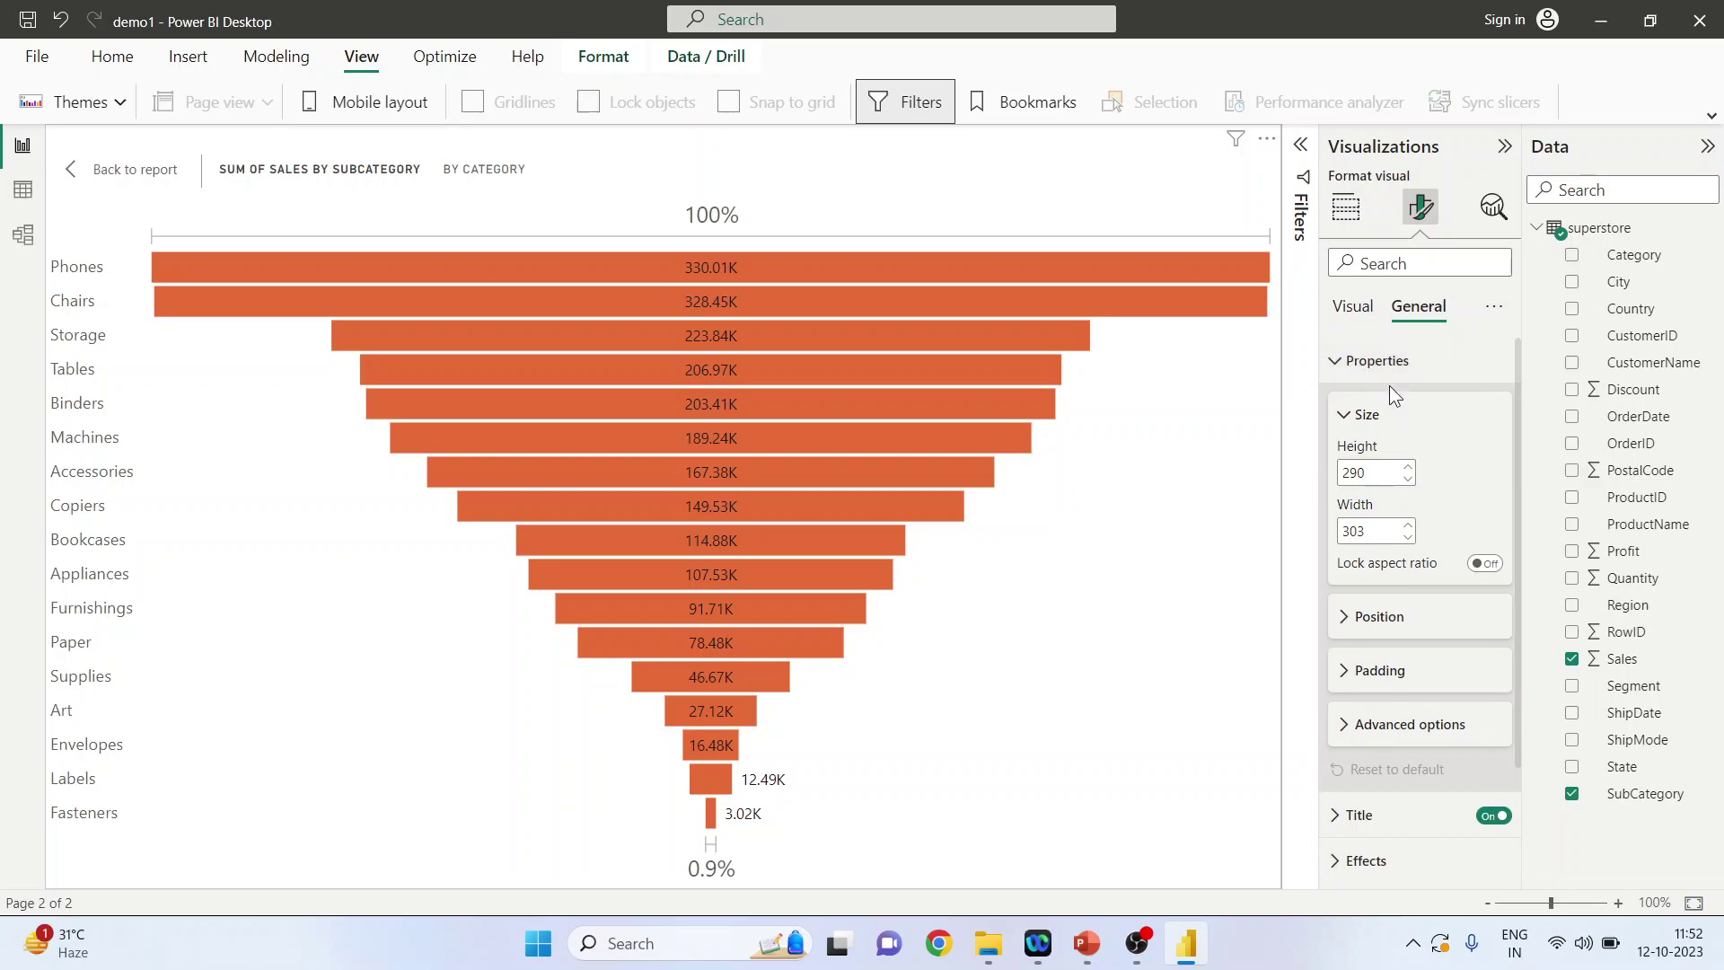
click(76, 171)
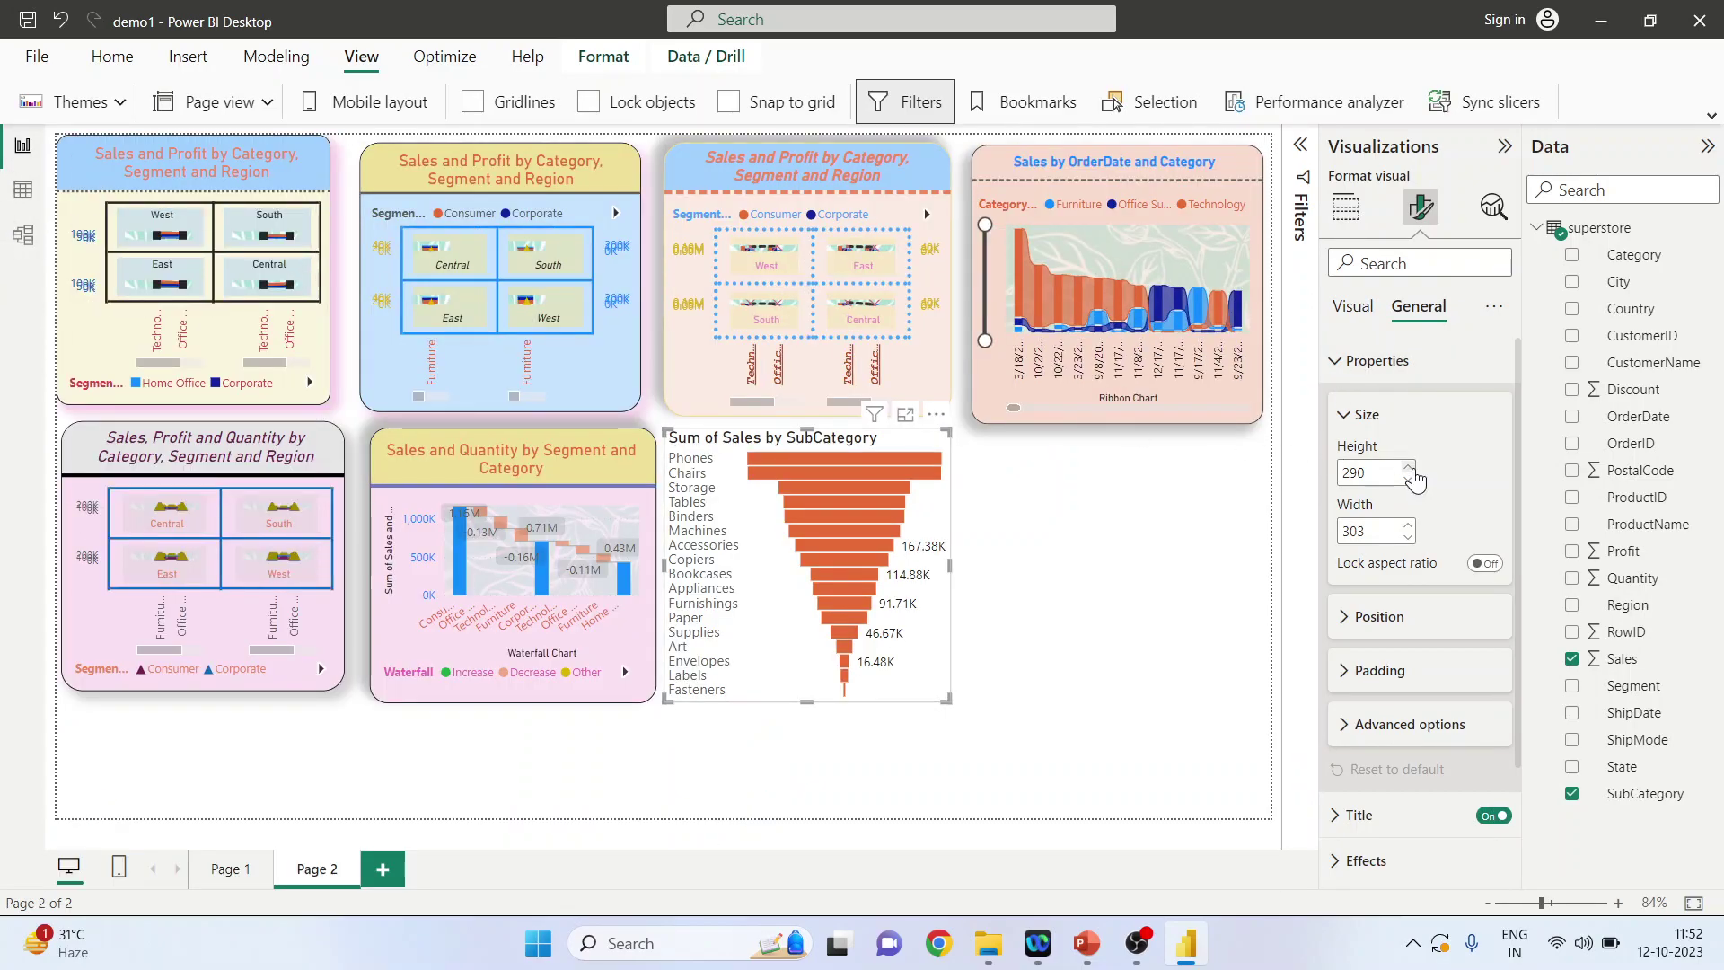
click(1408, 467)
click(1409, 467)
click(1408, 467)
click(1409, 468)
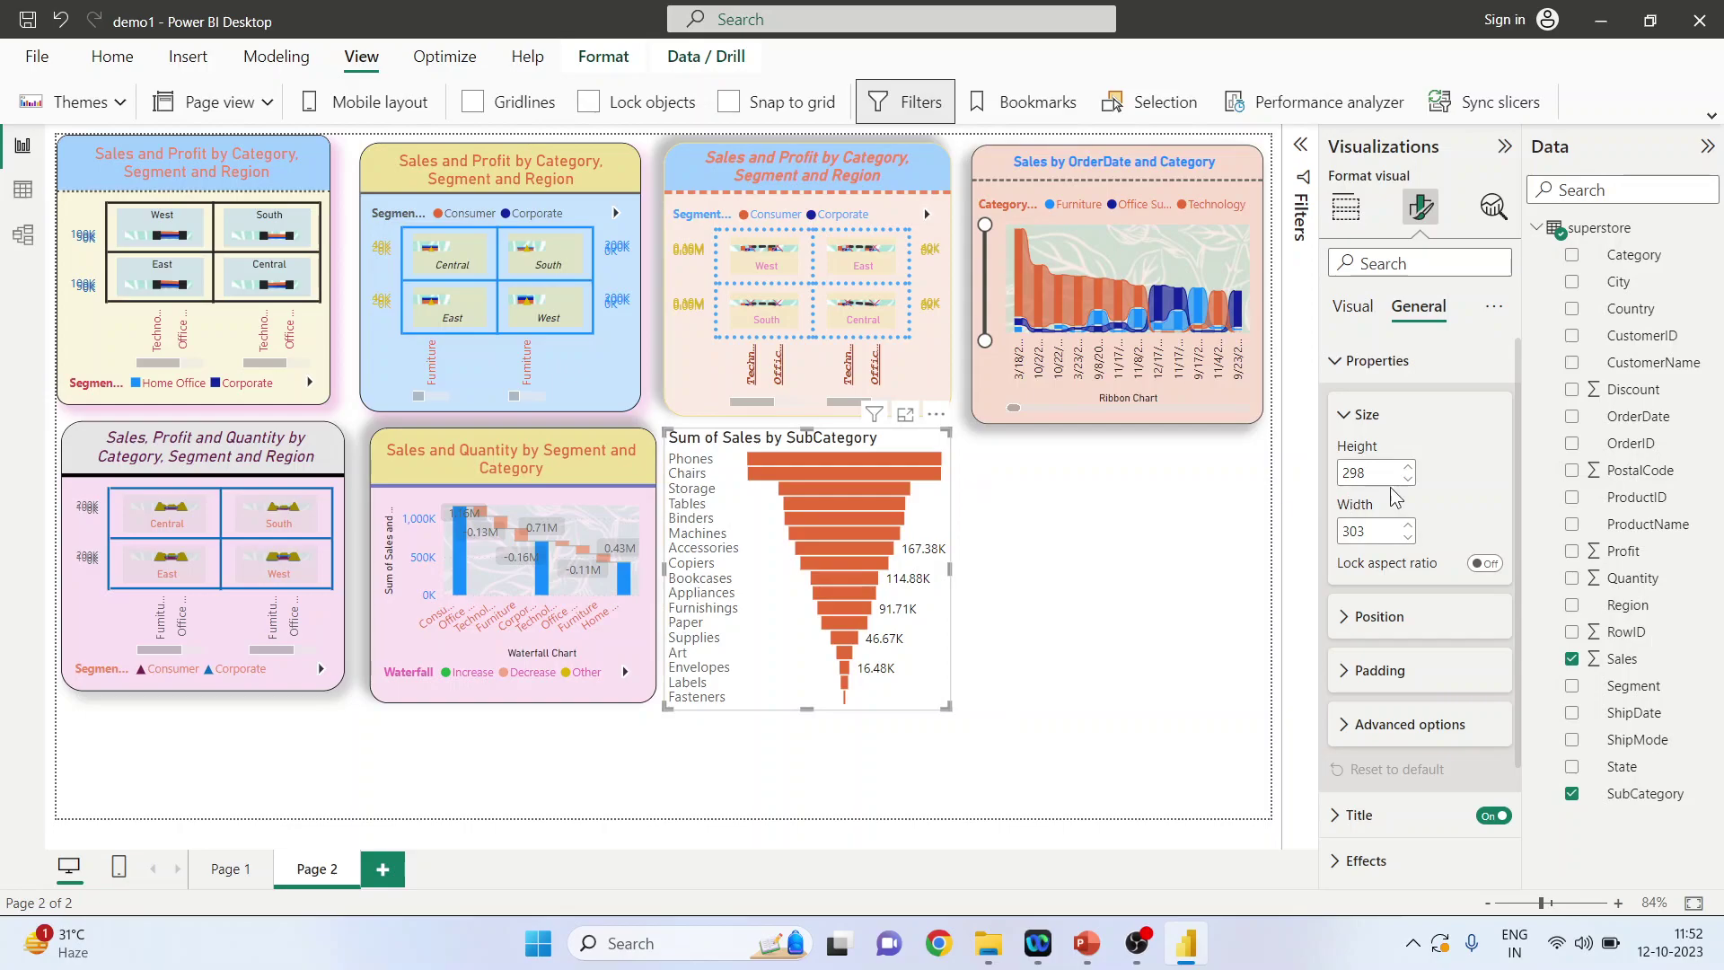
- Widen the funnel visual to 317
click(1408, 527)
click(1408, 527)
click(1409, 527)
click(1409, 527)
click(1408, 527)
click(1409, 527)
click(1408, 527)
click(1409, 527)
click(1408, 527)
click(1409, 527)
click(1409, 526)
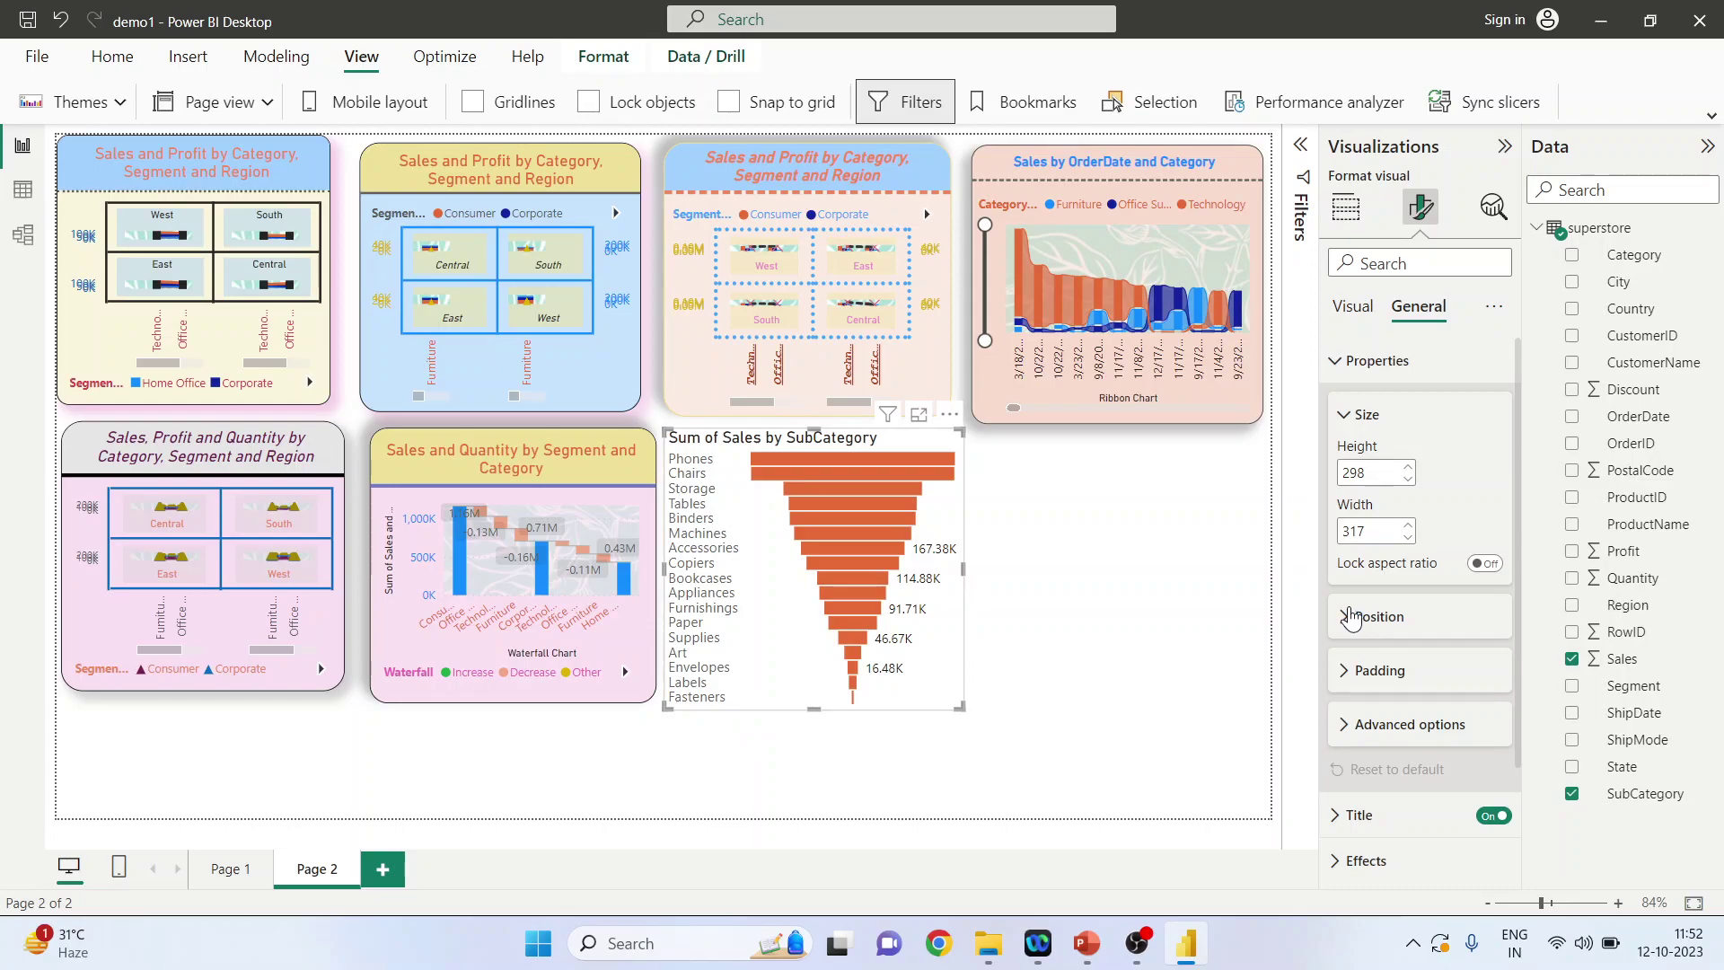
- Set the funnel's horizontal position to 647
click(1351, 619)
scroll(1405, 539, down, 2)
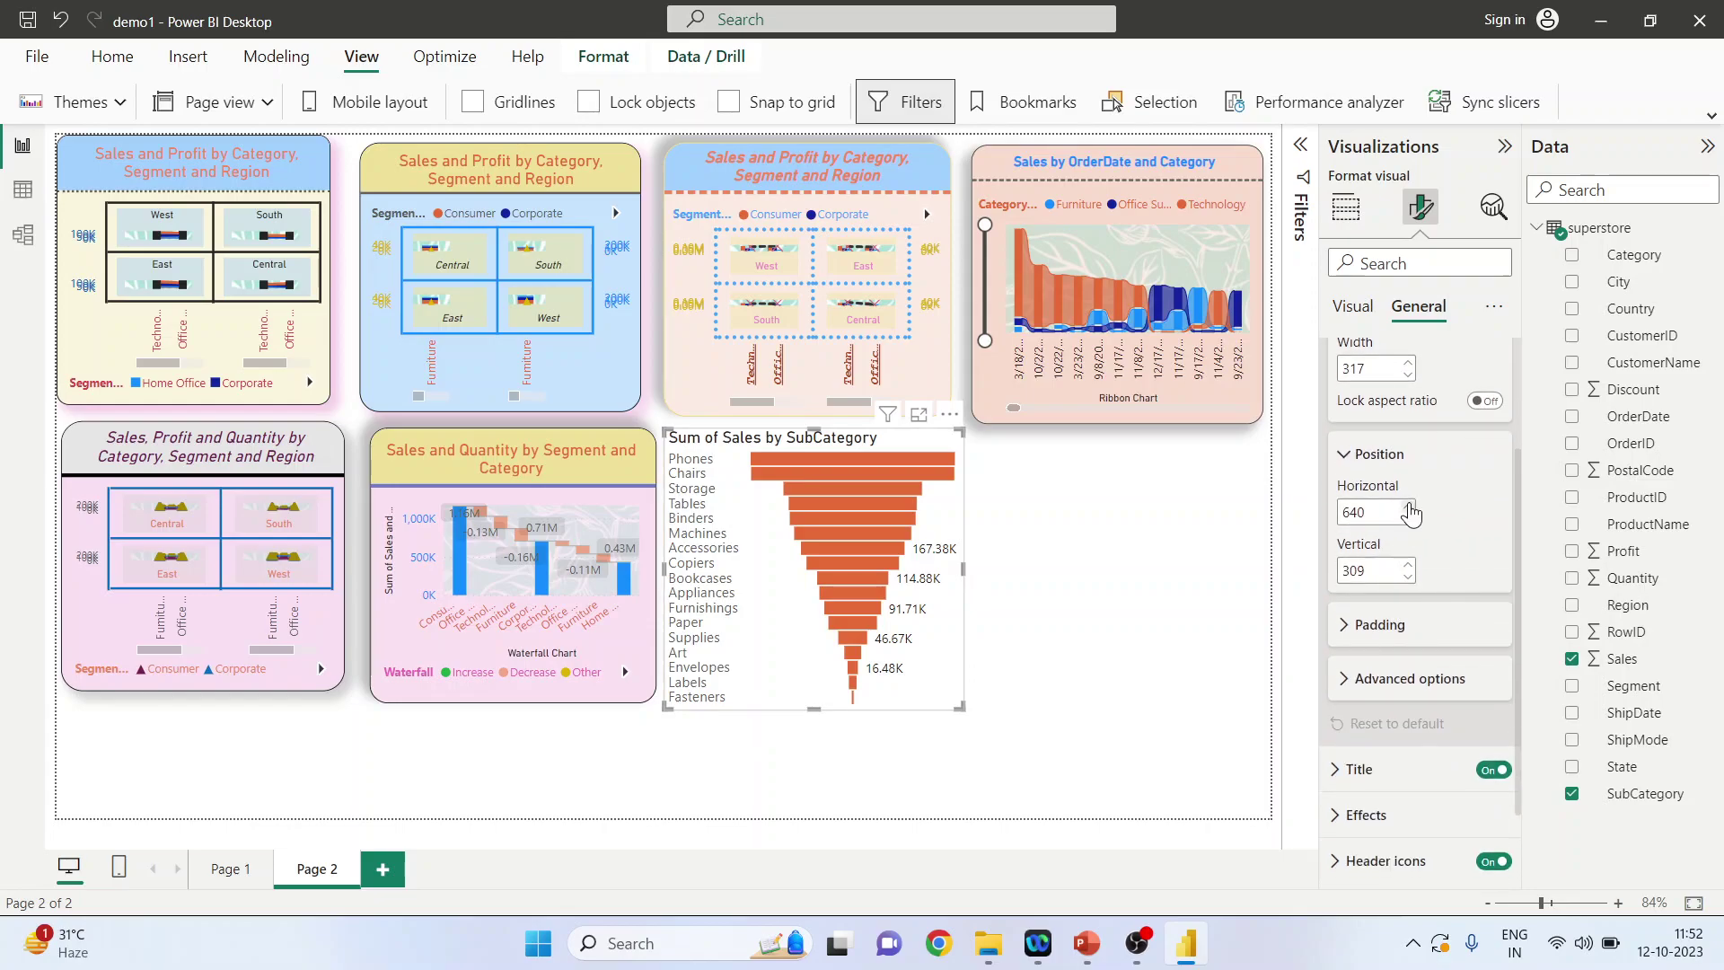
click(1407, 506)
click(1407, 506)
click(1407, 506)
click(1408, 506)
click(1408, 506)
click(1407, 519)
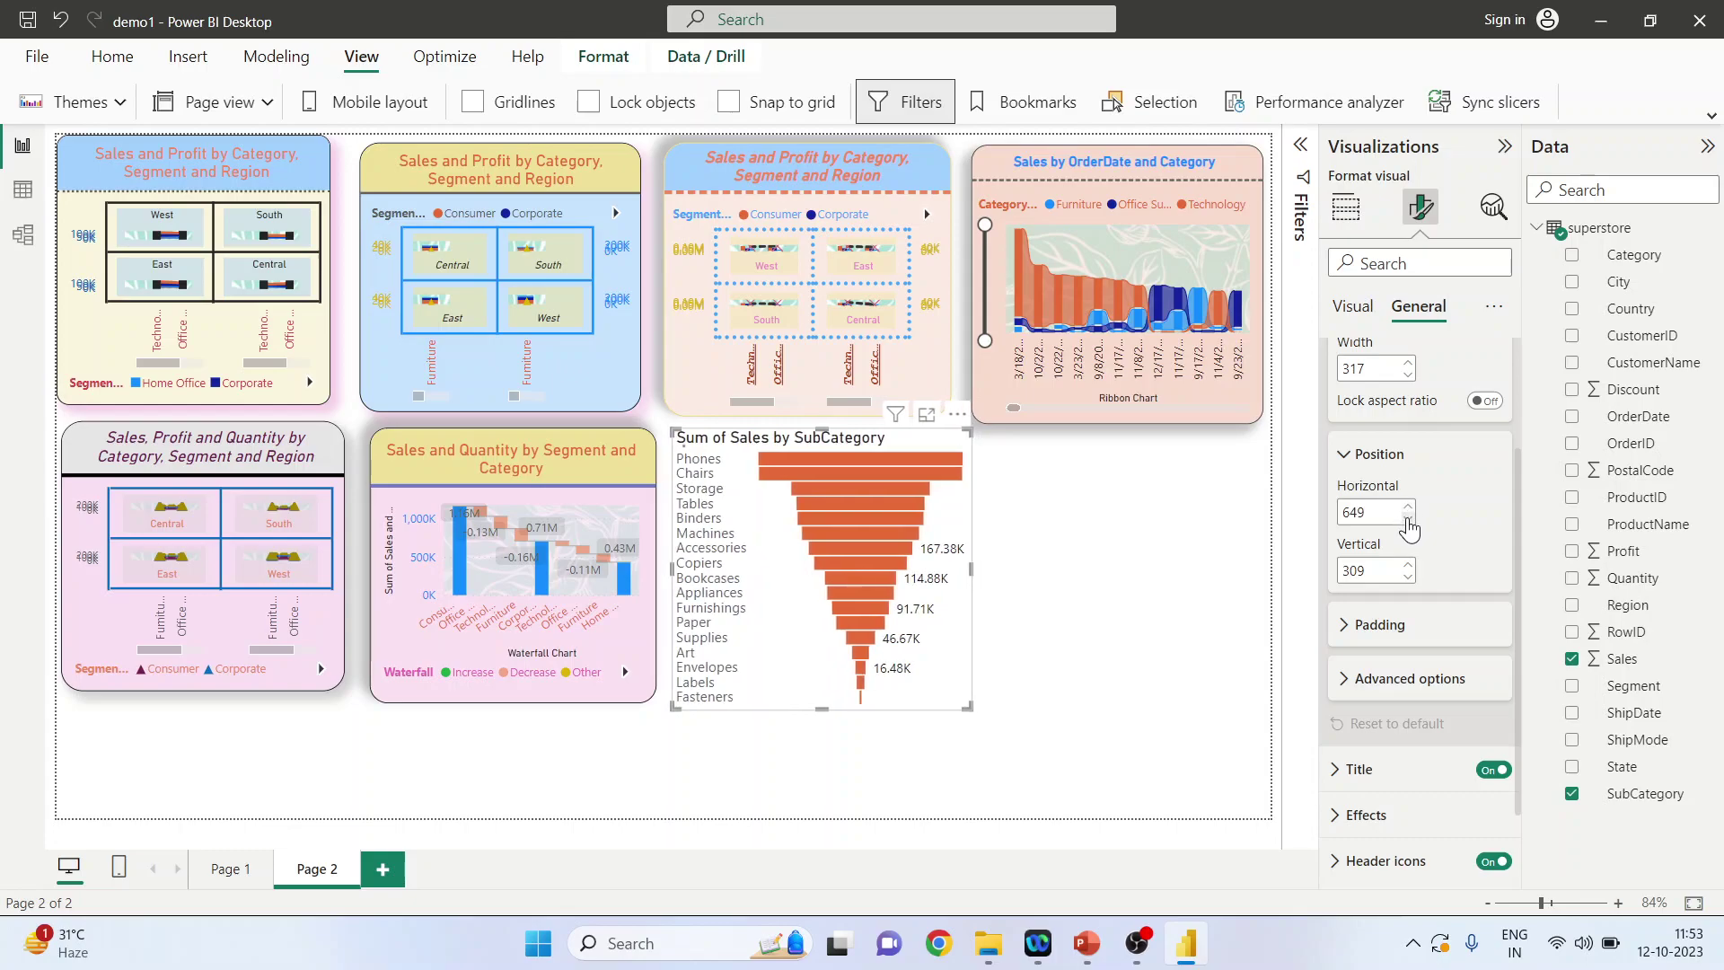
click(1408, 520)
click(1407, 520)
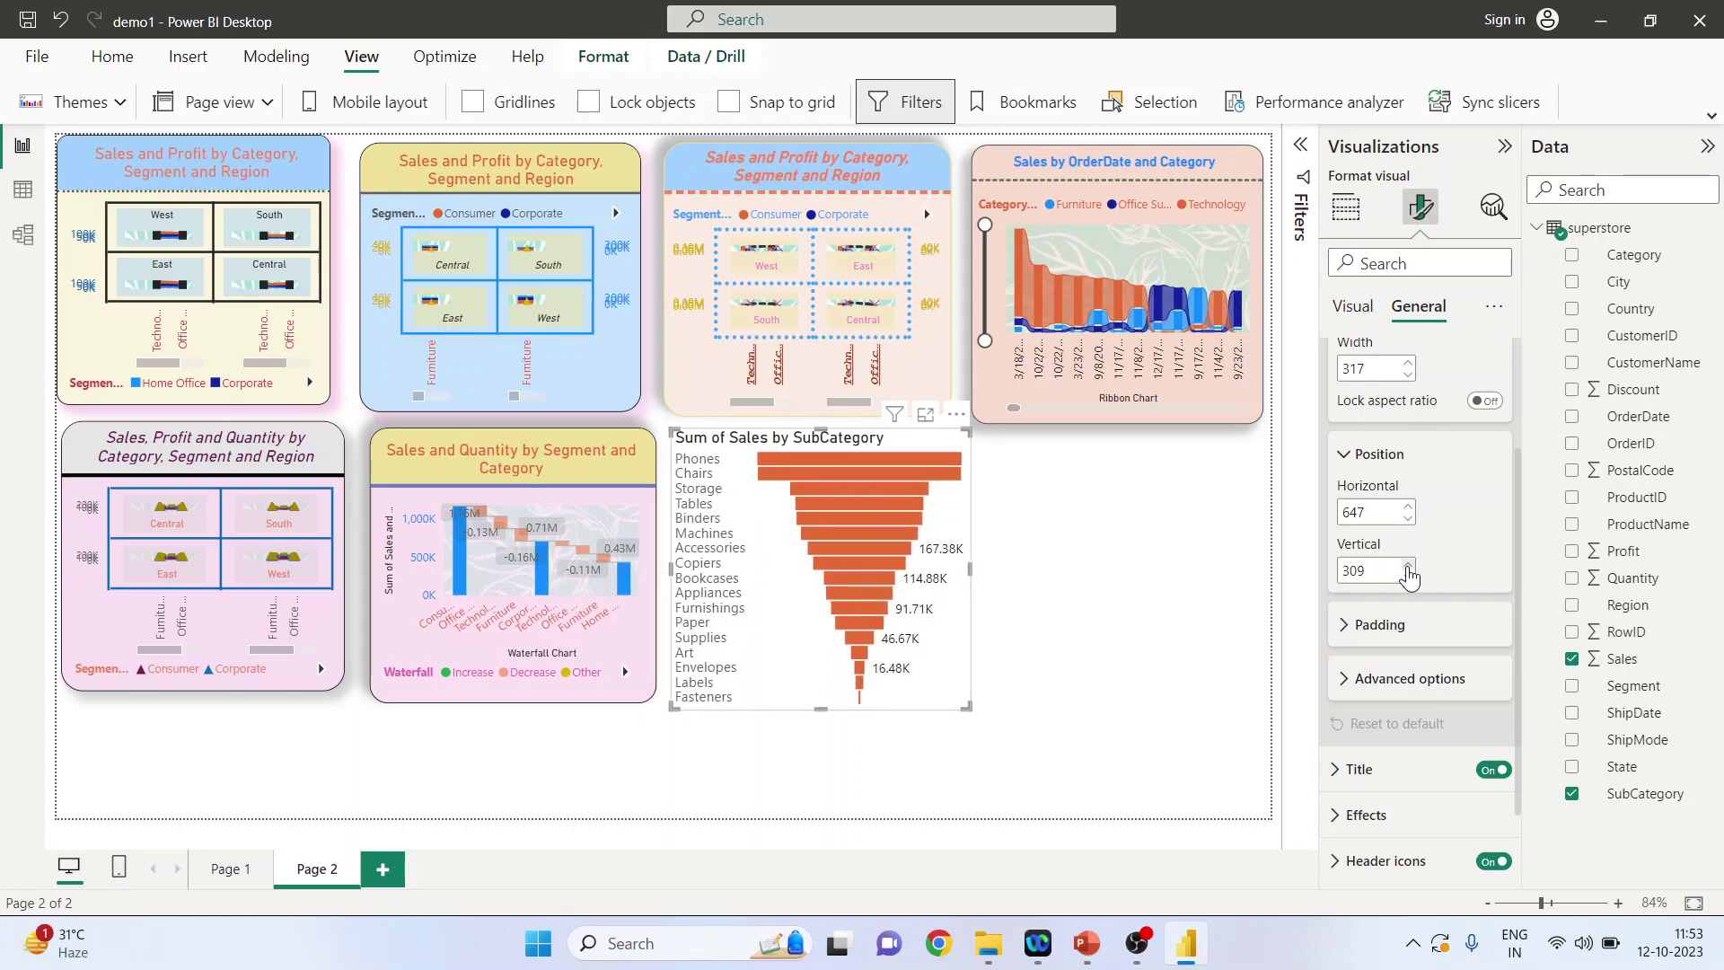
- Set the funnel's vertical position to 311
click(1407, 565)
click(1408, 565)
click(1408, 566)
click(1408, 566)
click(1407, 566)
click(1407, 565)
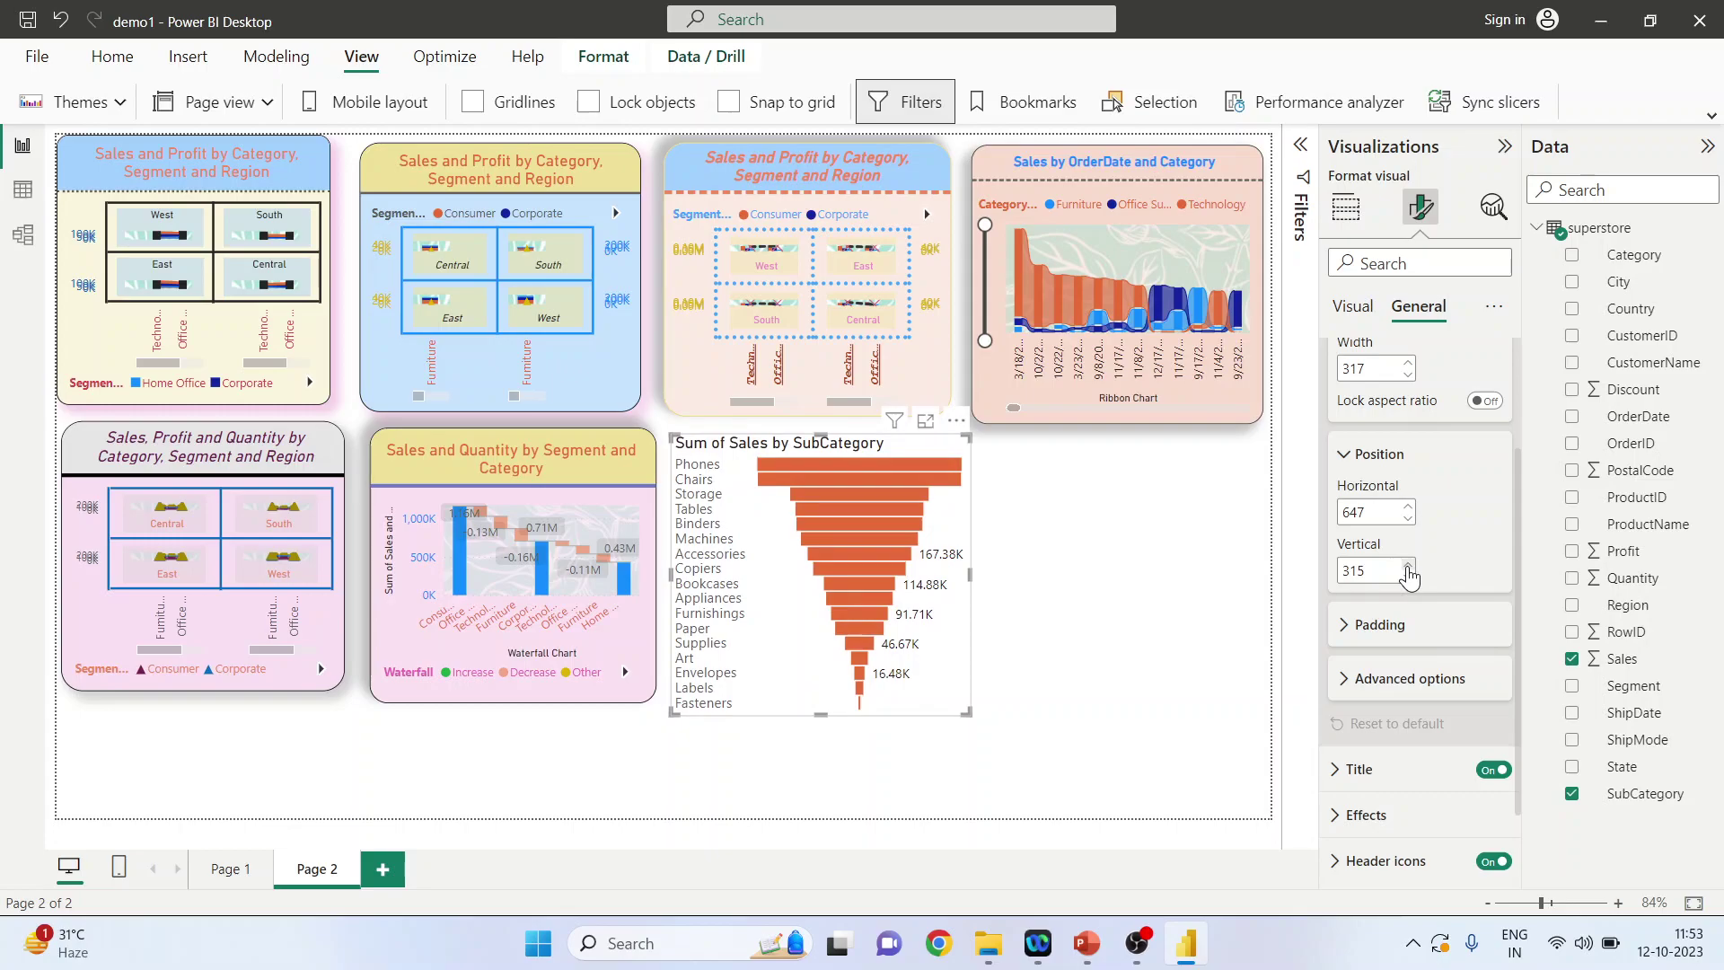
click(1407, 576)
click(1408, 576)
click(1407, 576)
click(1407, 576)
- Expand Padding and set the top padding to 8 px
click(1349, 626)
scroll(1436, 557, down, 2)
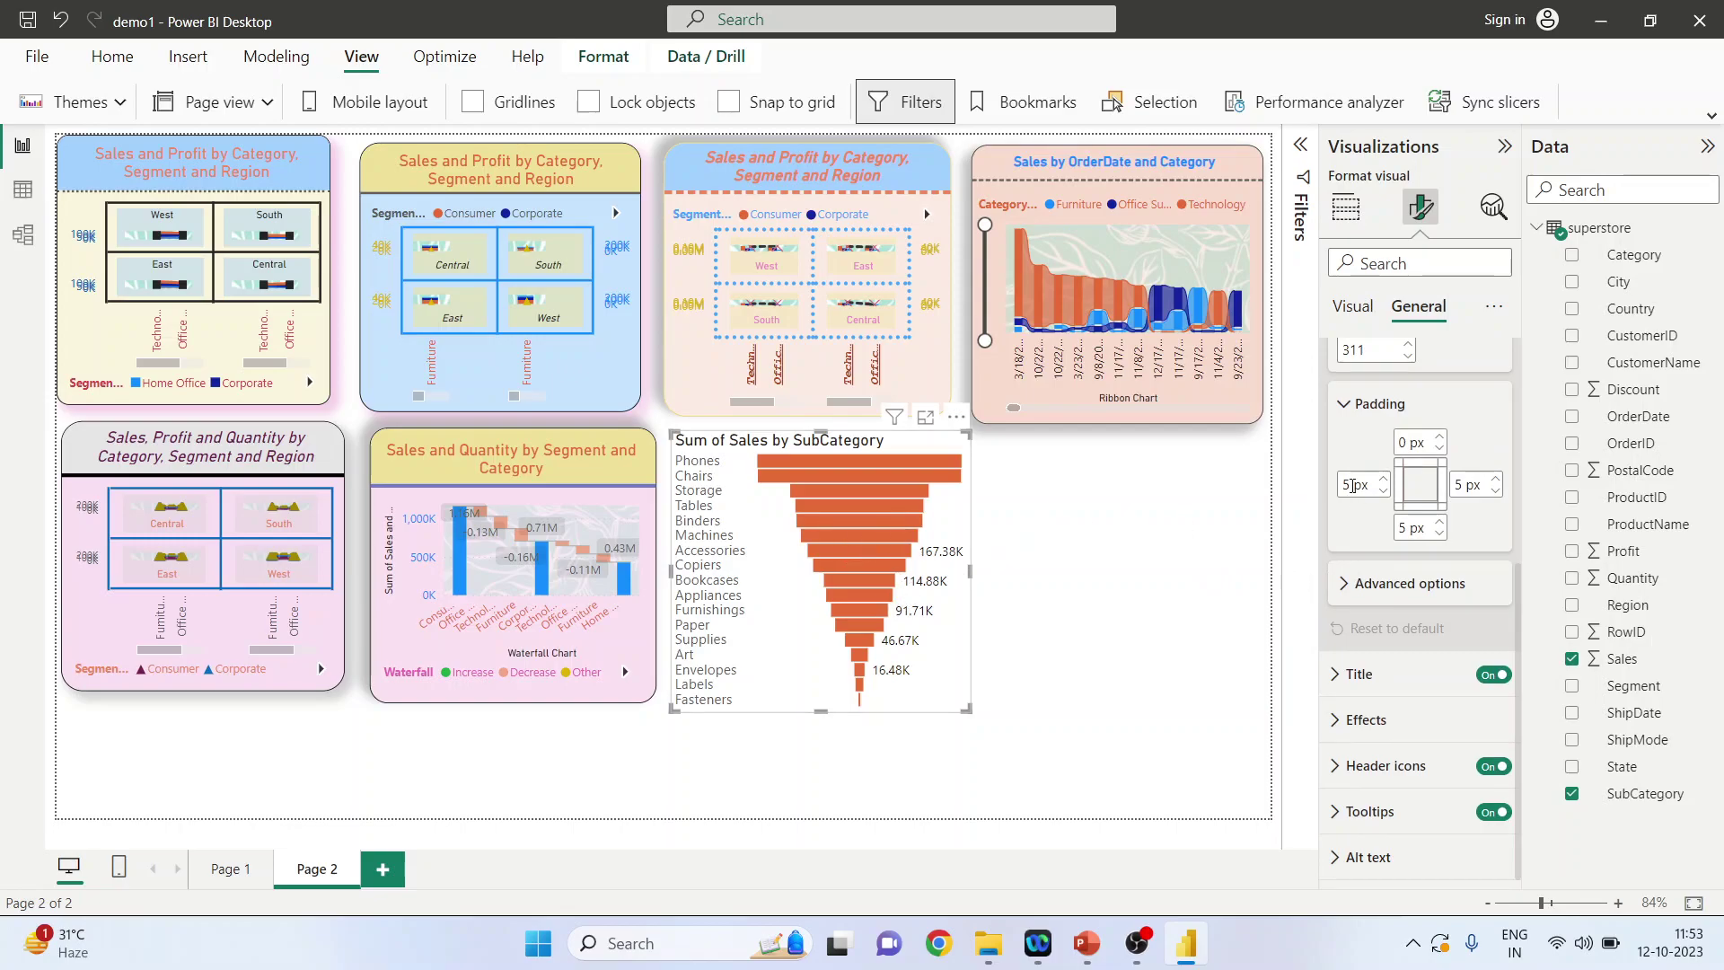
click(1440, 439)
click(1440, 439)
click(1440, 439)
click(1440, 439)
click(1440, 439)
click(1440, 439)
click(1440, 439)
click(1440, 439)
click(1440, 439)
click(1439, 439)
click(1440, 439)
click(1440, 439)
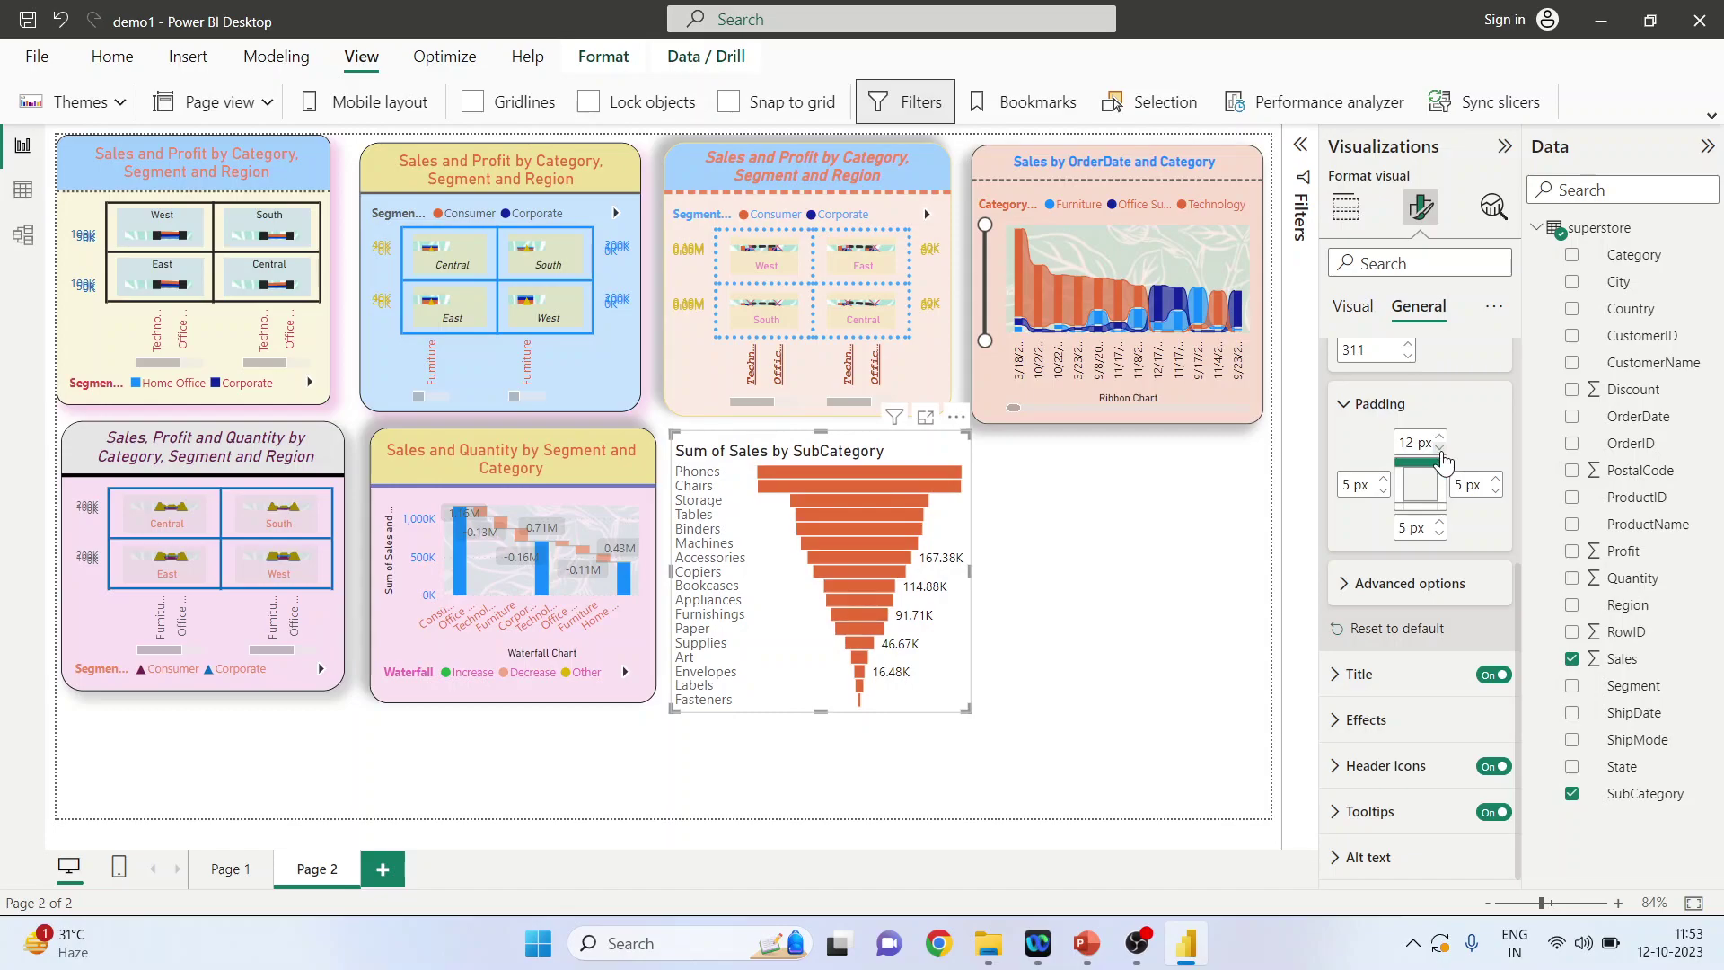
click(1440, 447)
click(1440, 447)
click(1440, 447)
click(1440, 448)
click(1440, 522)
- Raise the bottom padding to 16 px
click(1440, 521)
click(1440, 521)
click(1440, 521)
click(1440, 521)
click(1440, 521)
click(1440, 522)
click(1440, 521)
click(1440, 522)
click(1441, 523)
click(1441, 523)
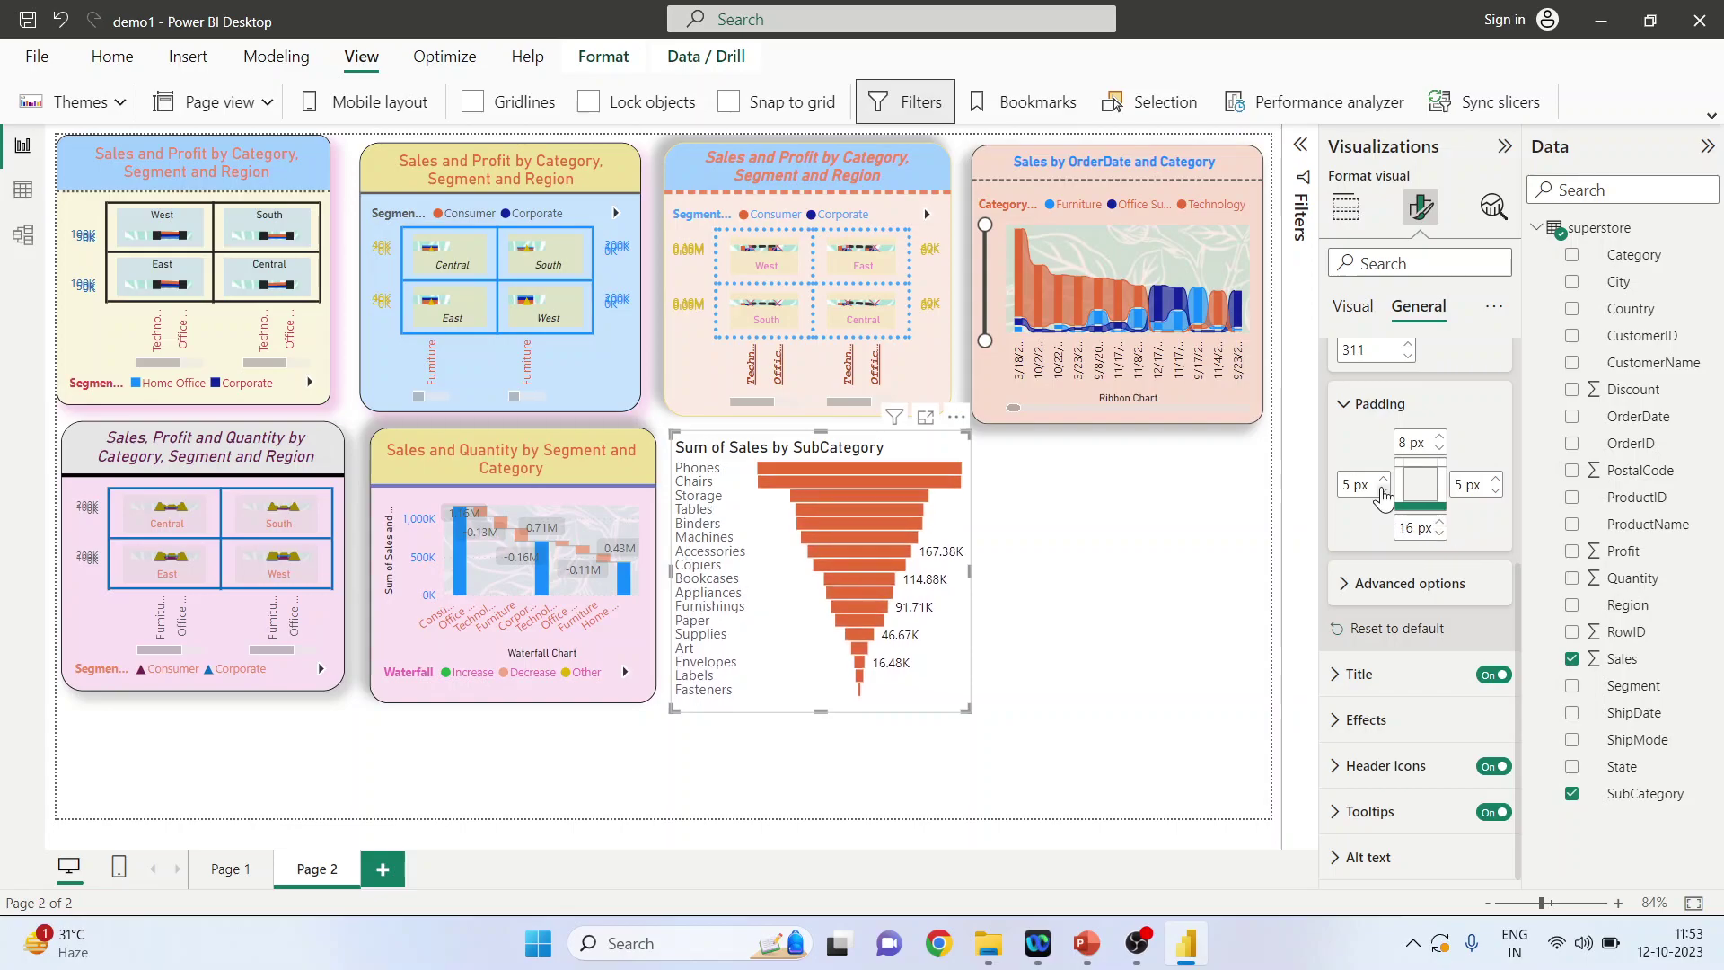
- Set the left padding to 14 px and the right padding to 13 px
click(1383, 478)
click(1383, 478)
click(1383, 479)
click(1383, 479)
click(1382, 479)
click(1383, 478)
click(1382, 479)
click(1383, 479)
click(1494, 478)
click(1494, 479)
click(1494, 478)
click(1494, 478)
click(1494, 479)
click(1493, 479)
click(1494, 478)
click(1494, 479)
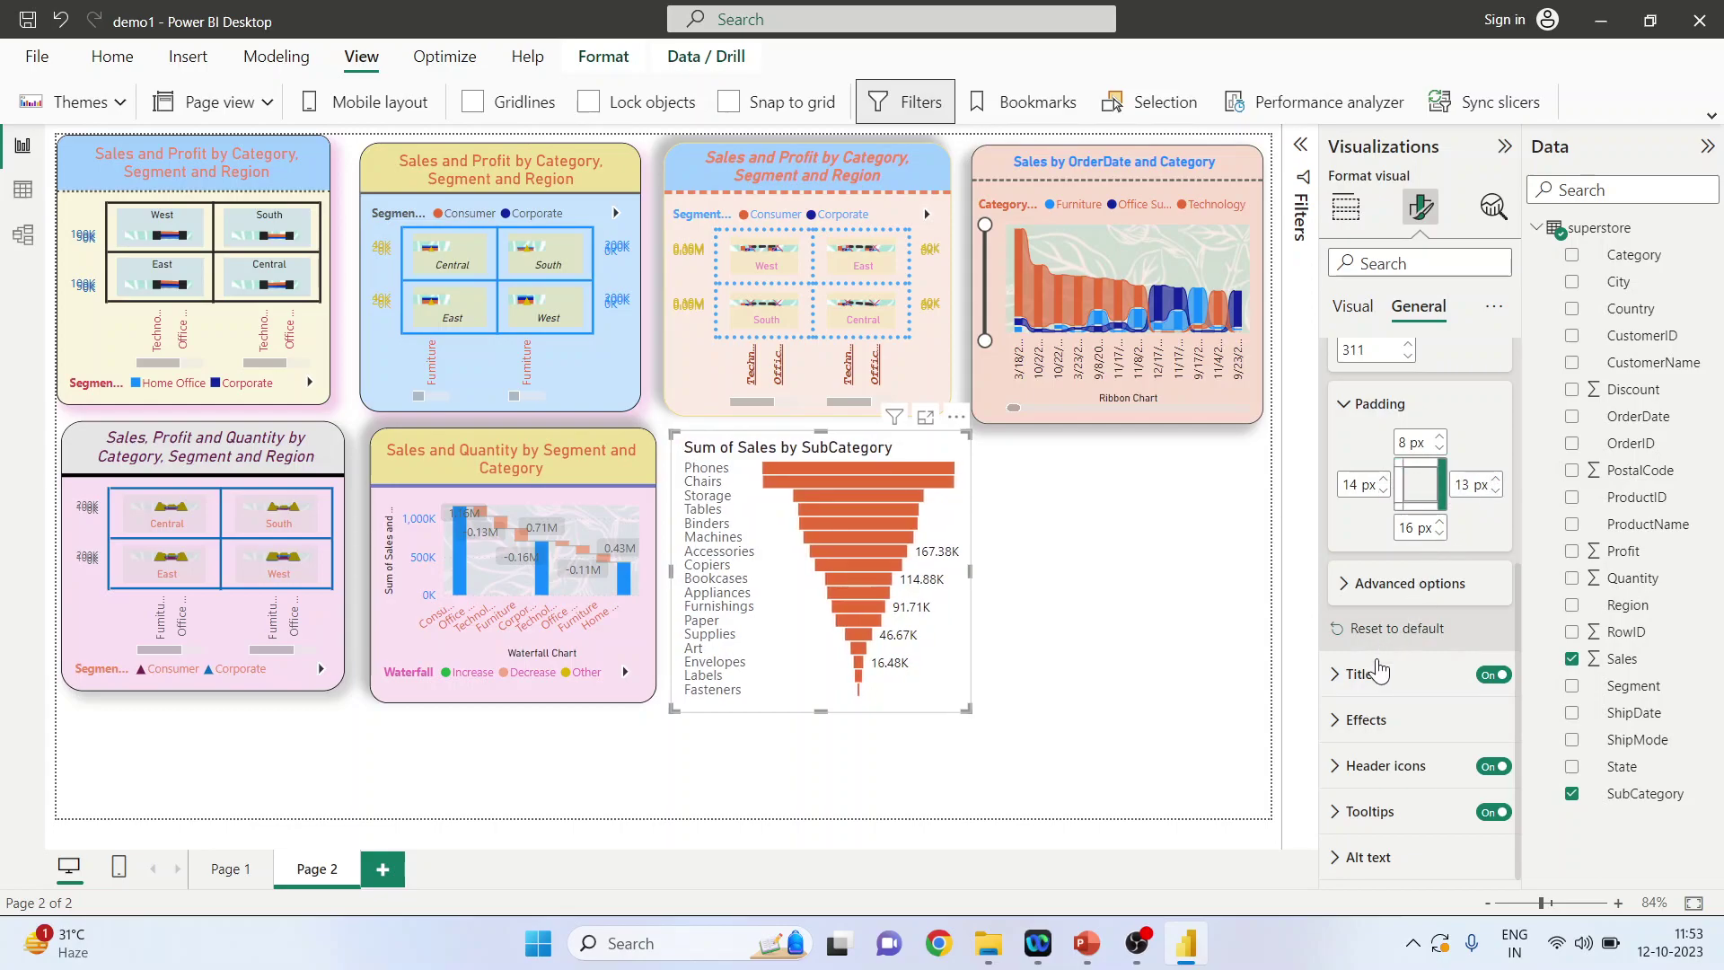
- Change the funnel title text to 'Sales by SubCategory' by deleting 'Sum of'
click(1335, 682)
scroll(1414, 665, down, 2)
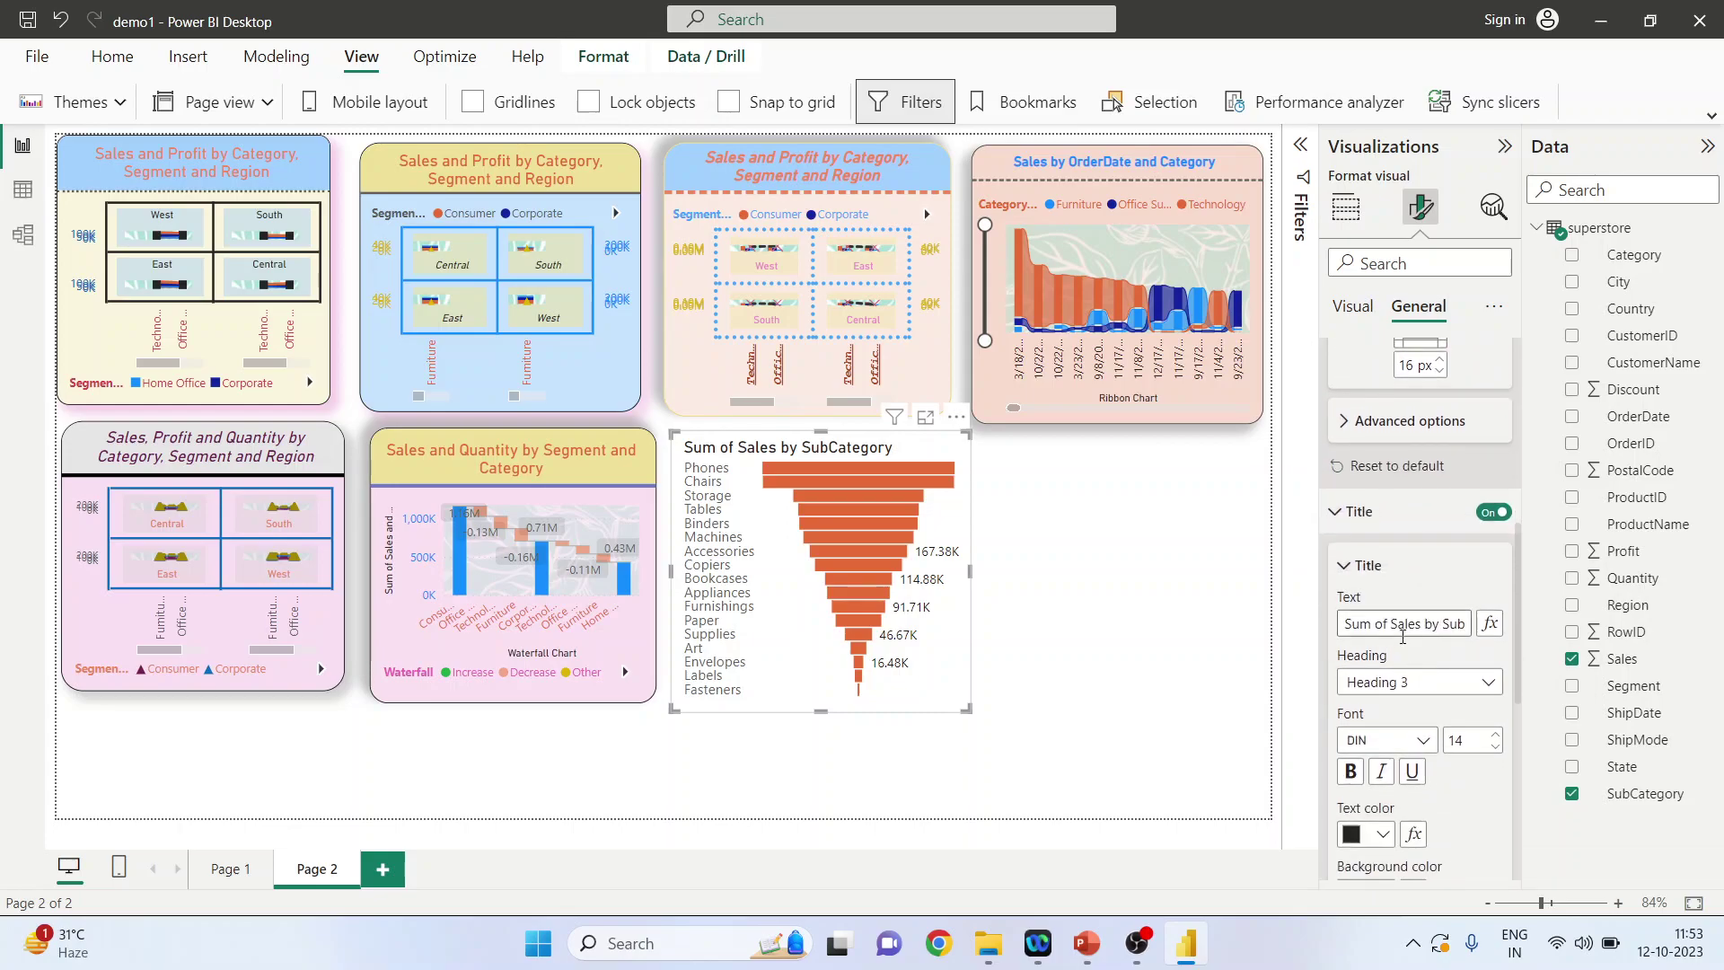
drag(1392, 625, 1347, 630)
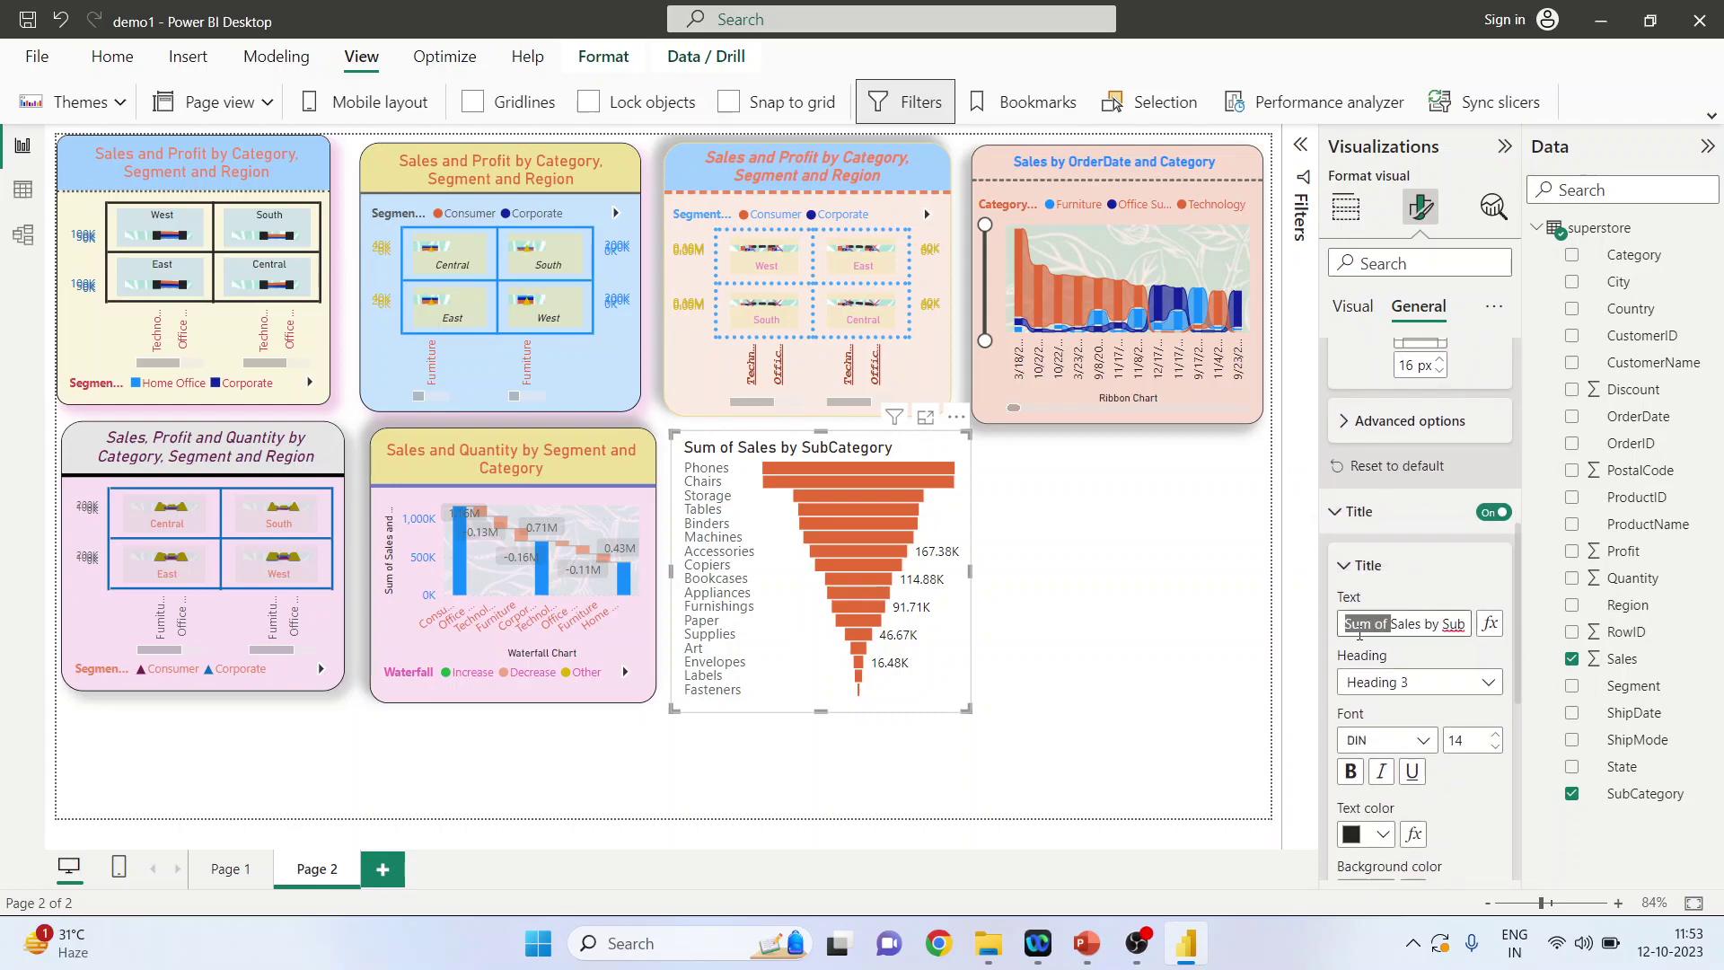
key(BackSpace)
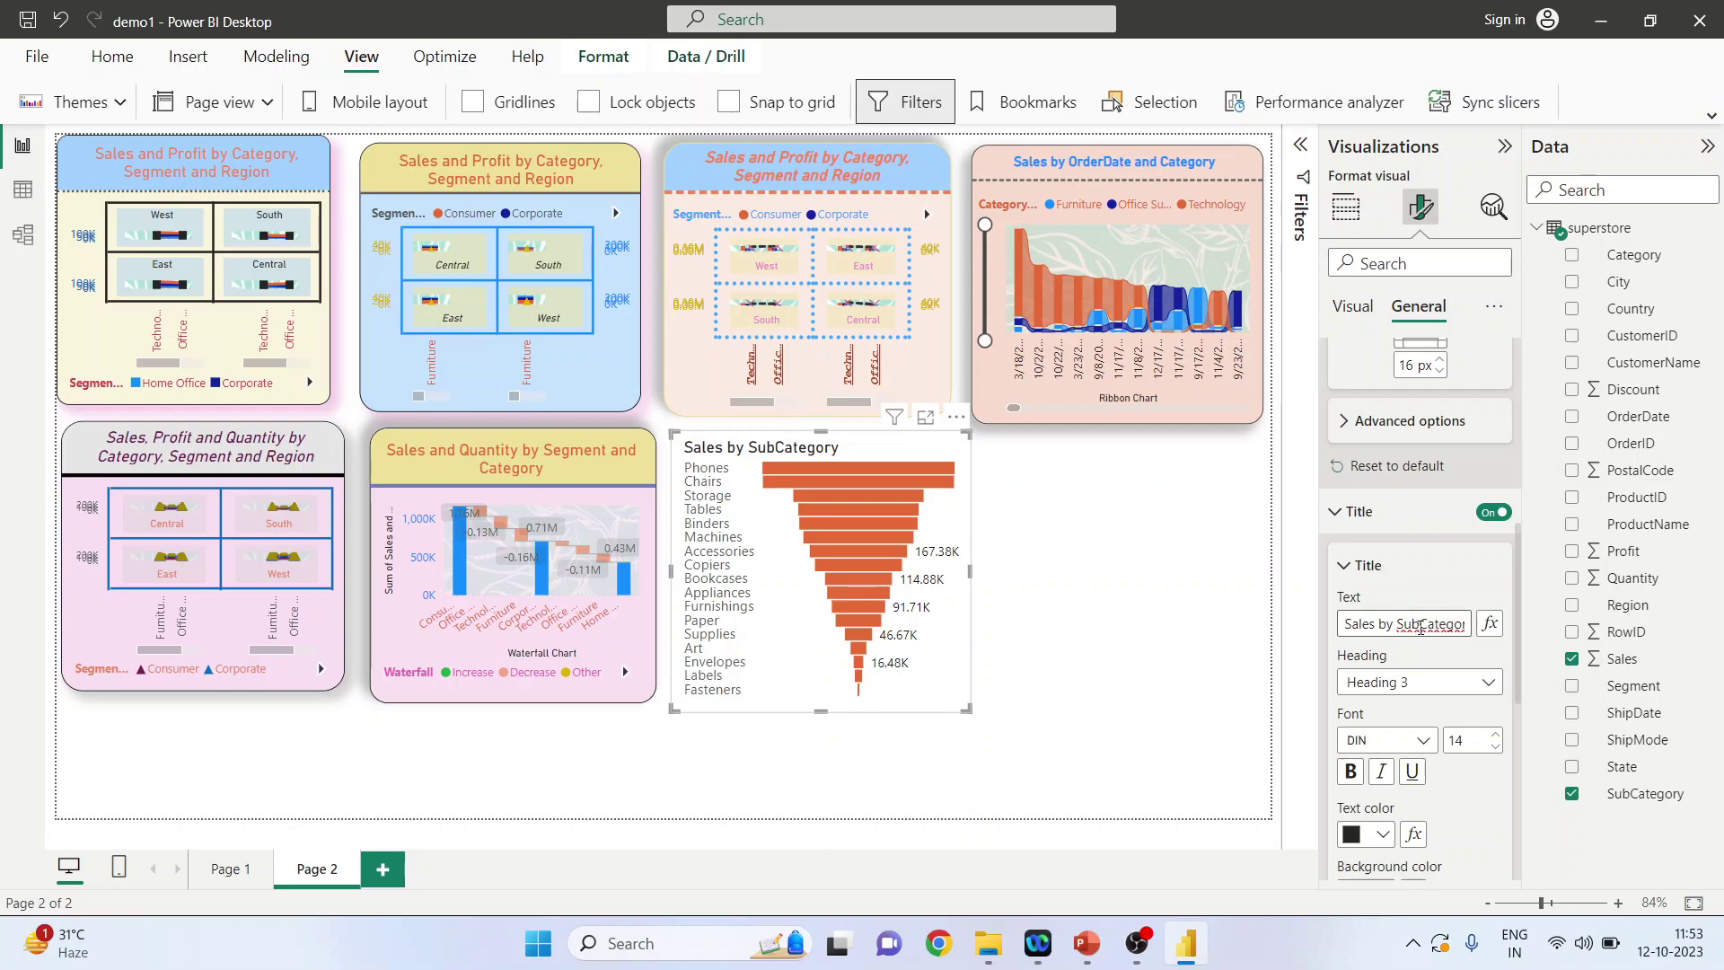
- Give the funnel title a light blue background and centre it horizontally
scroll(1400, 633, down, 3)
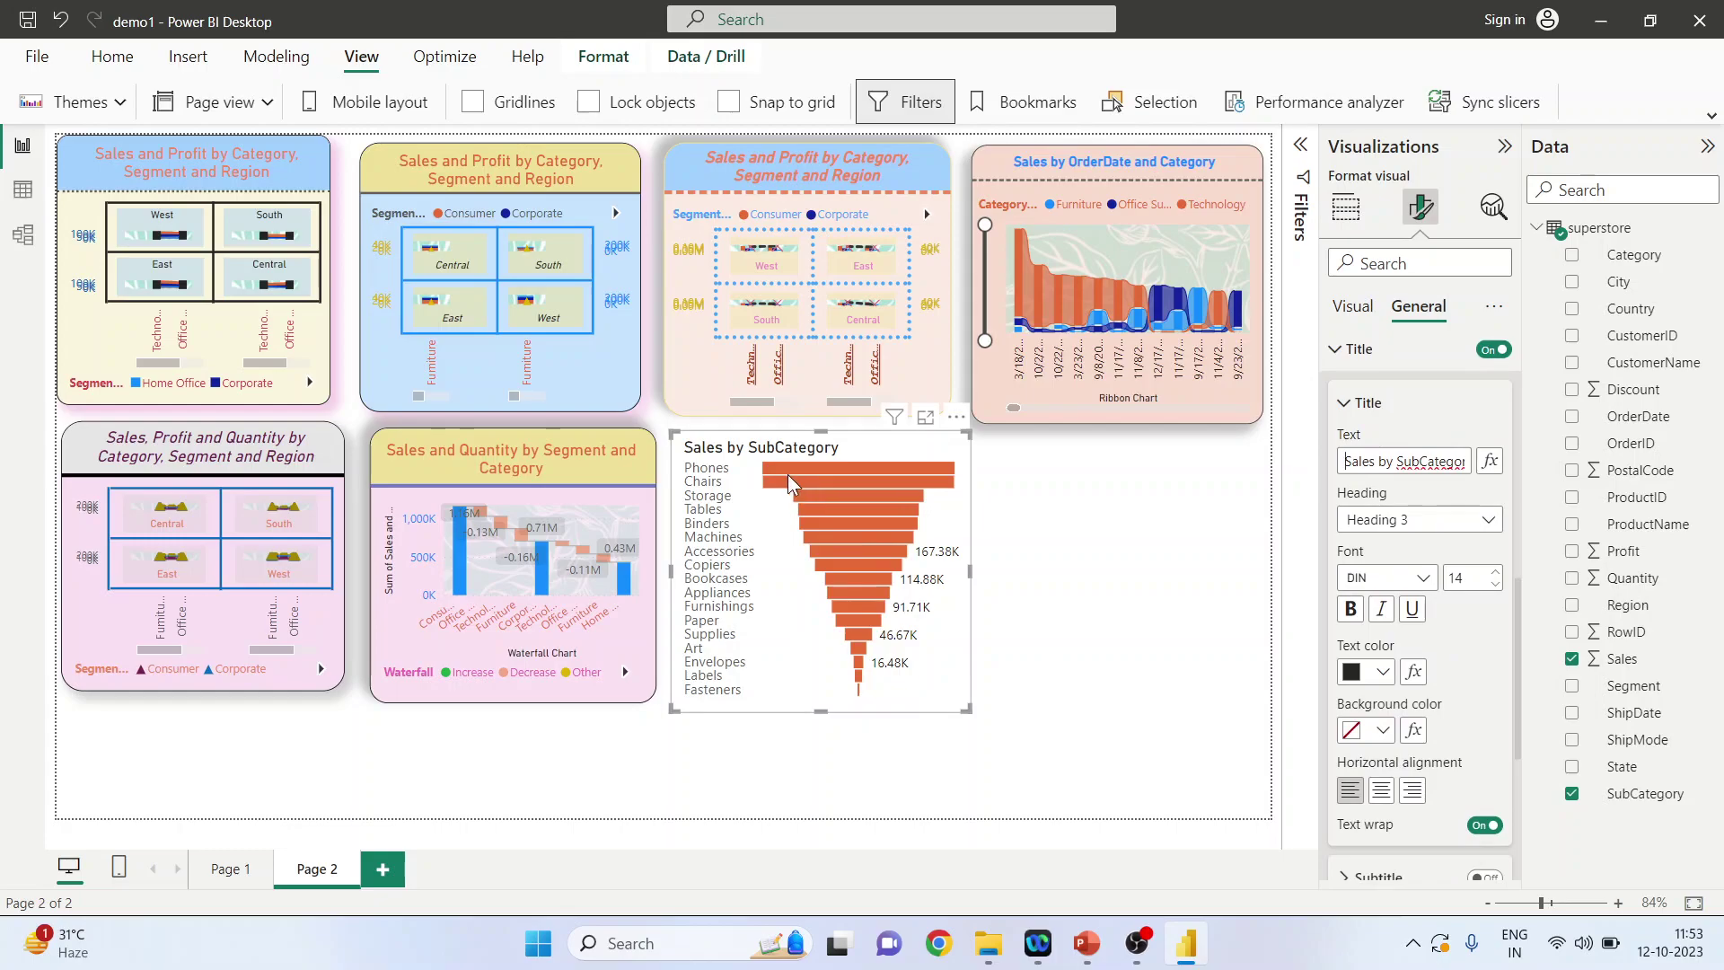
click(1383, 731)
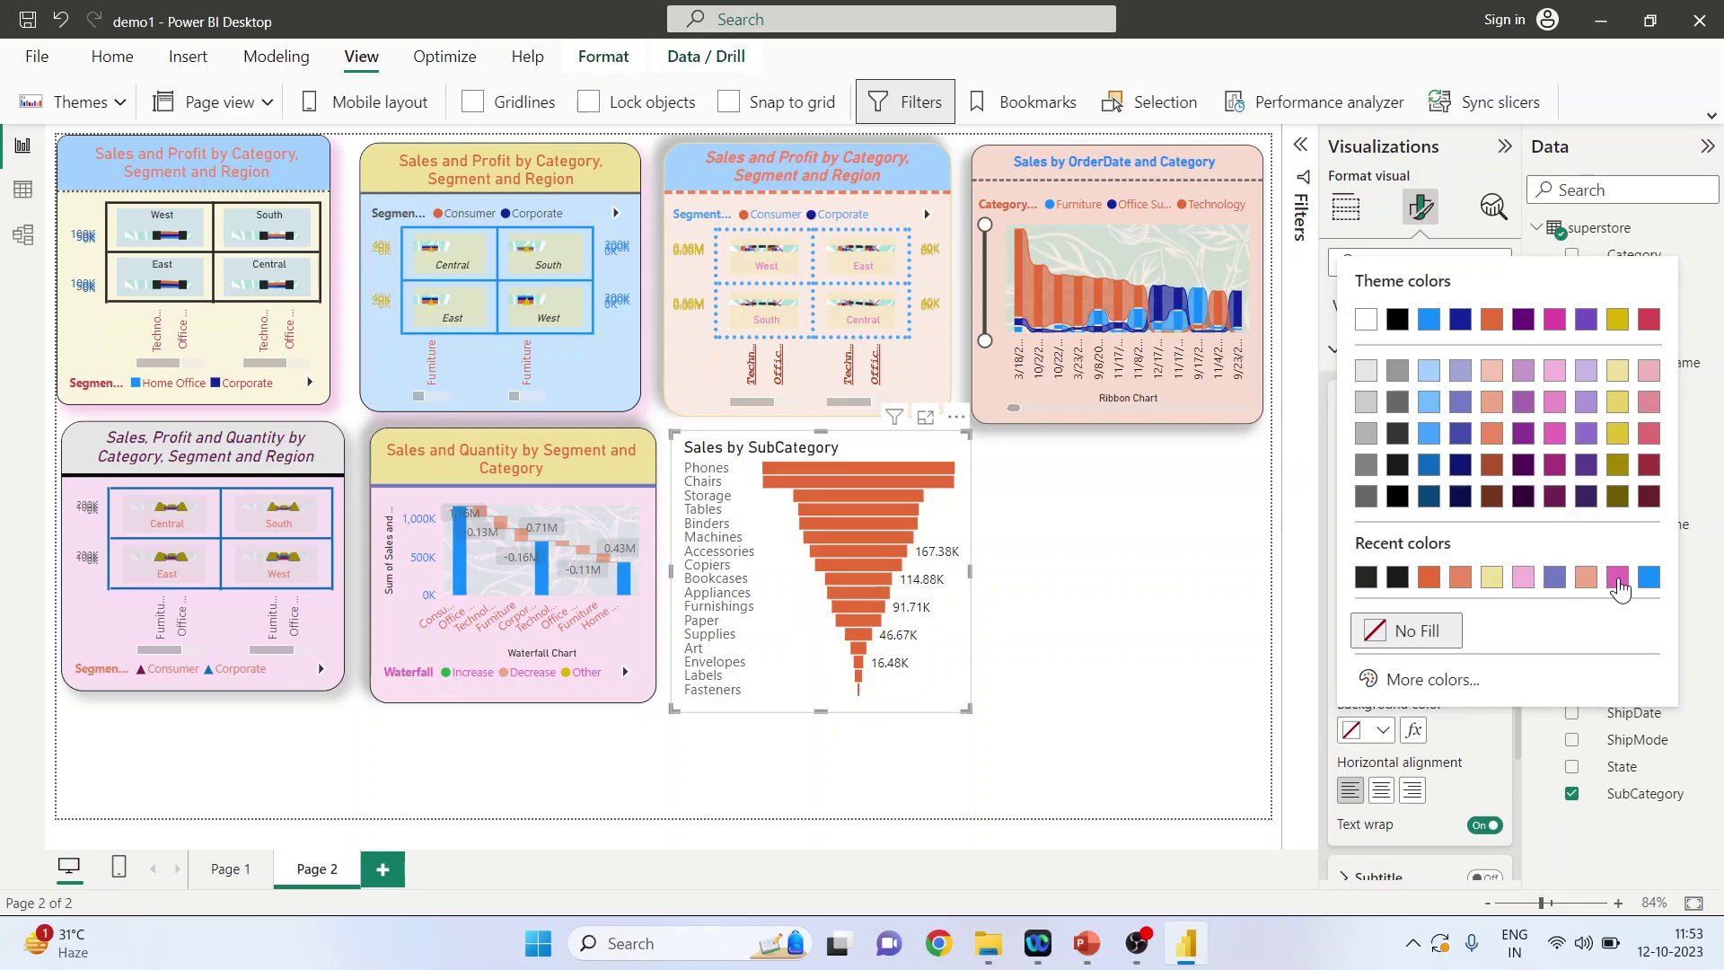
click(1429, 403)
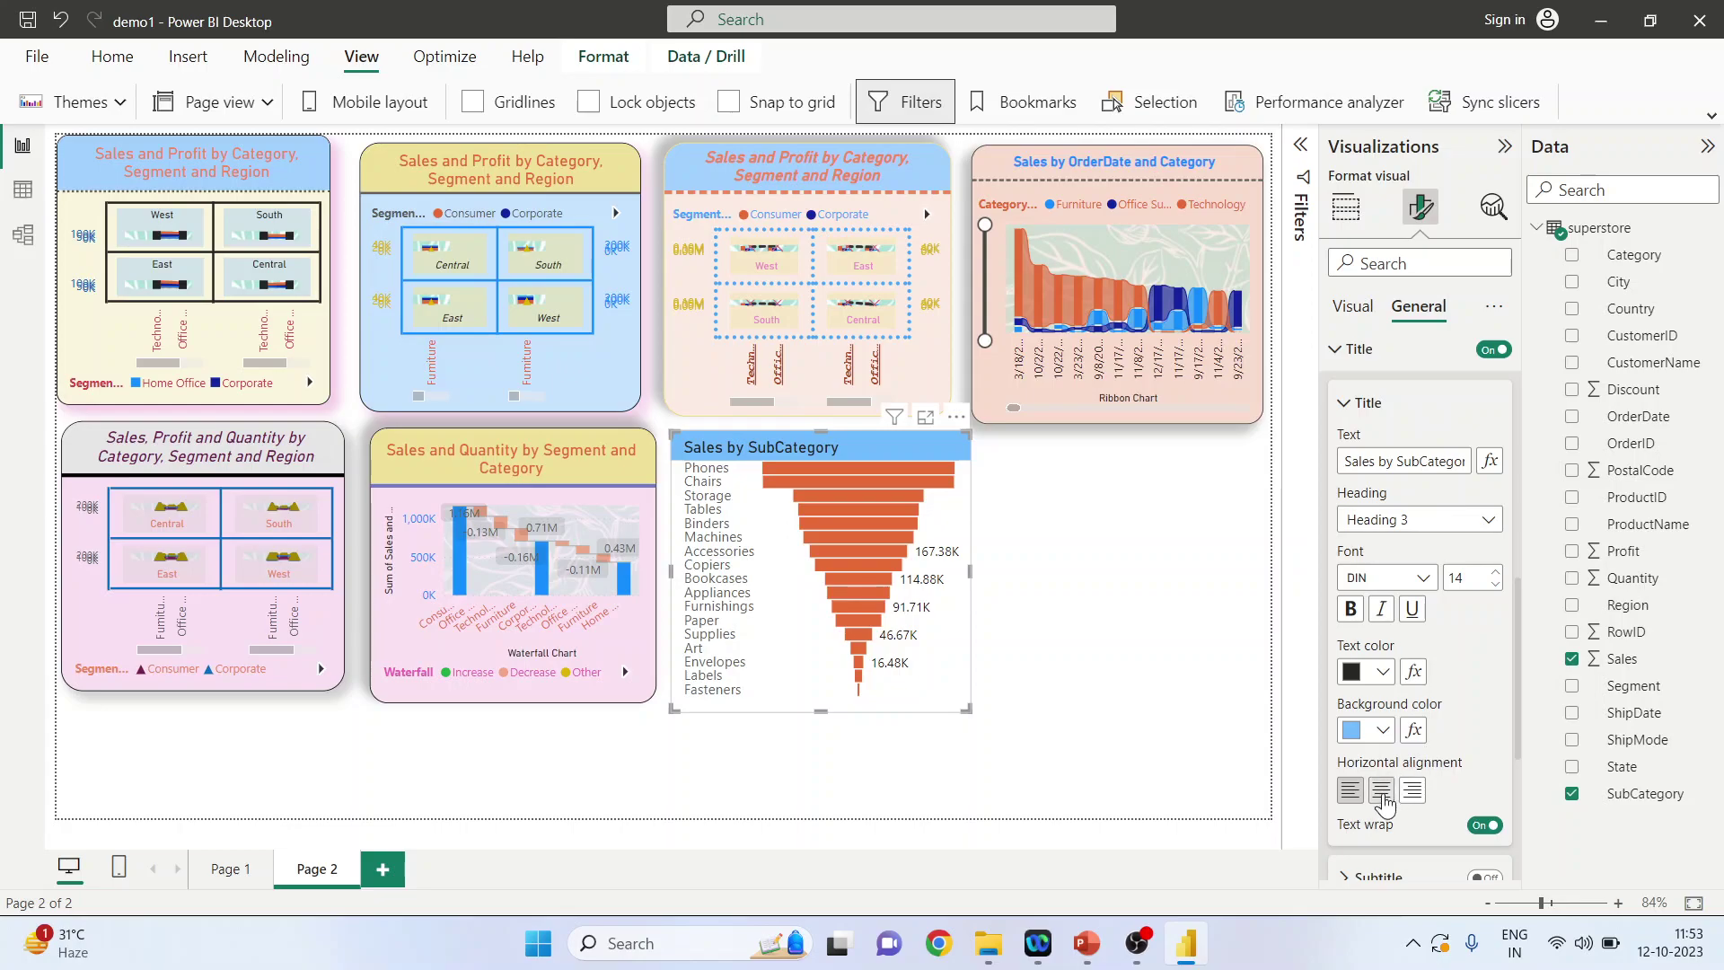
click(1380, 790)
- Add a 2 px divider line under the funnel's title
scroll(1463, 697, down, 3)
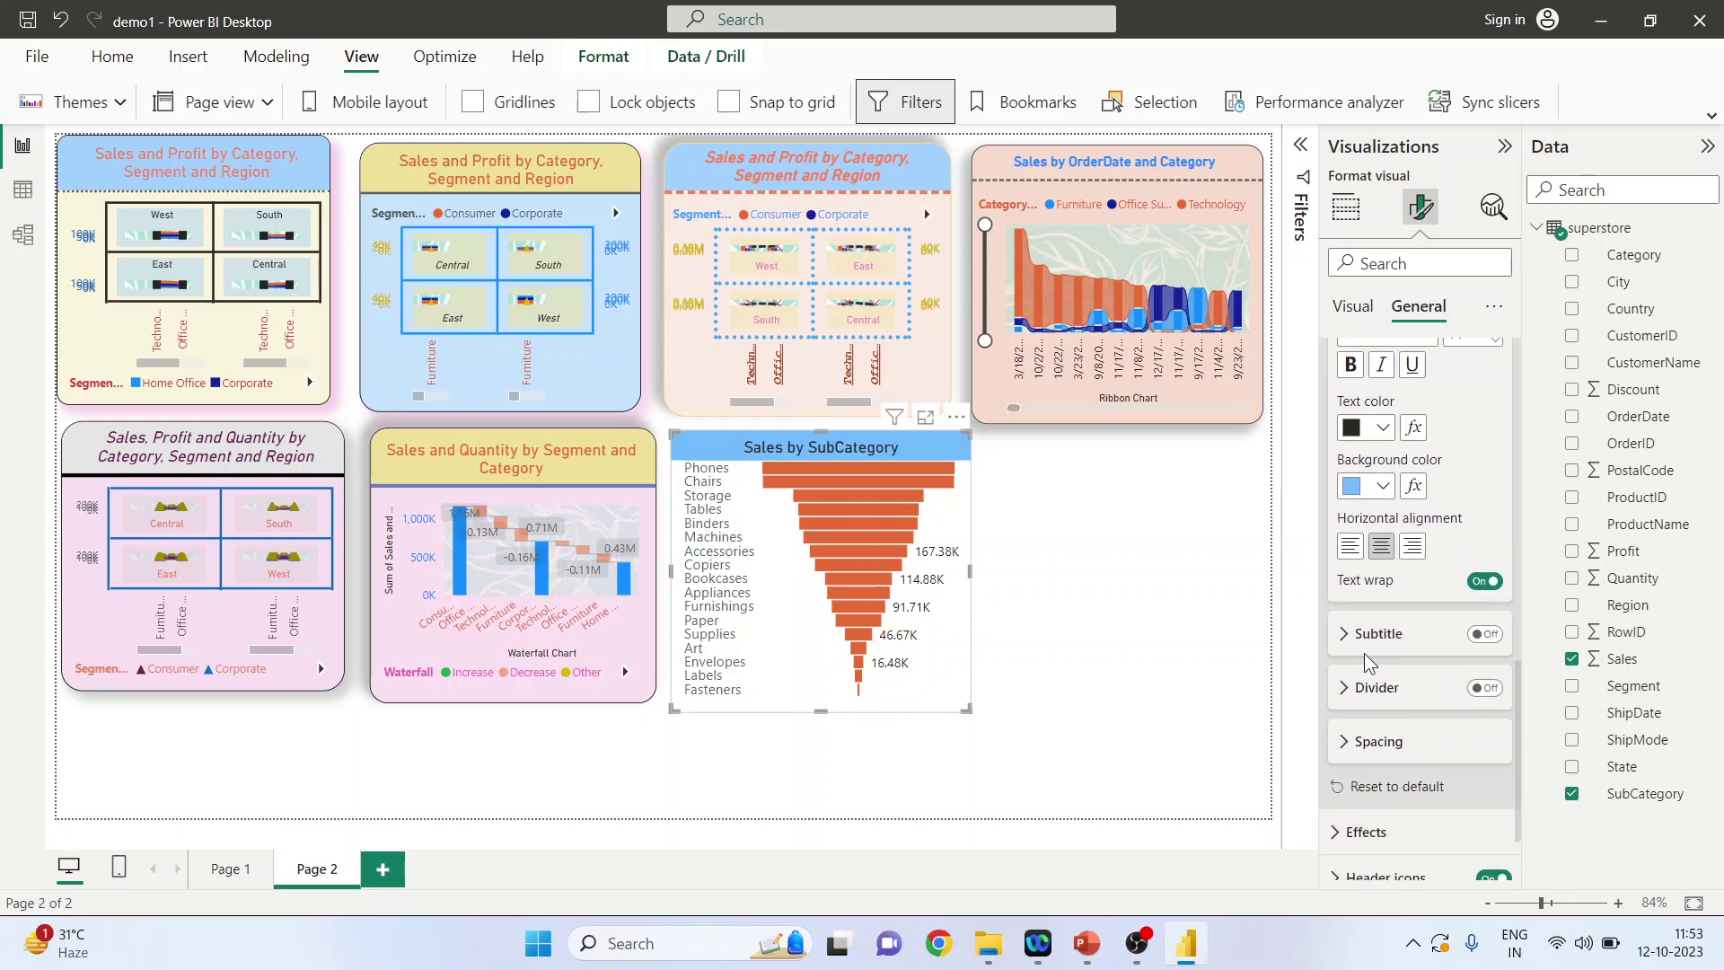
click(1346, 635)
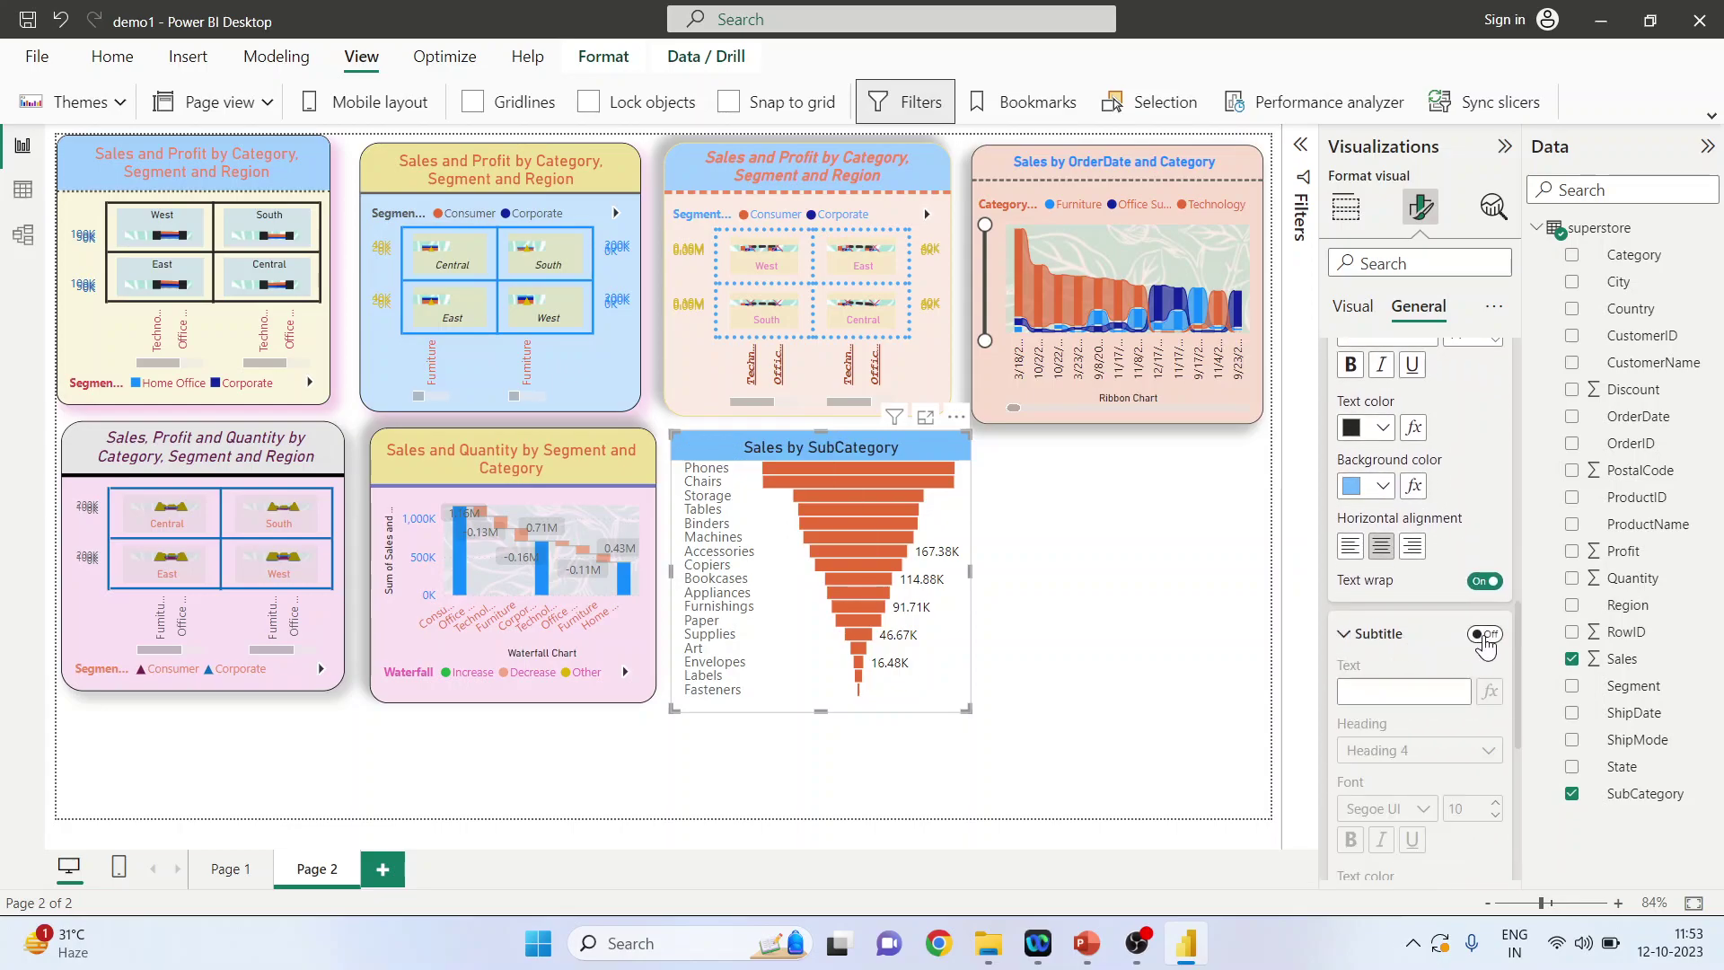
scroll(1477, 650, down, 5)
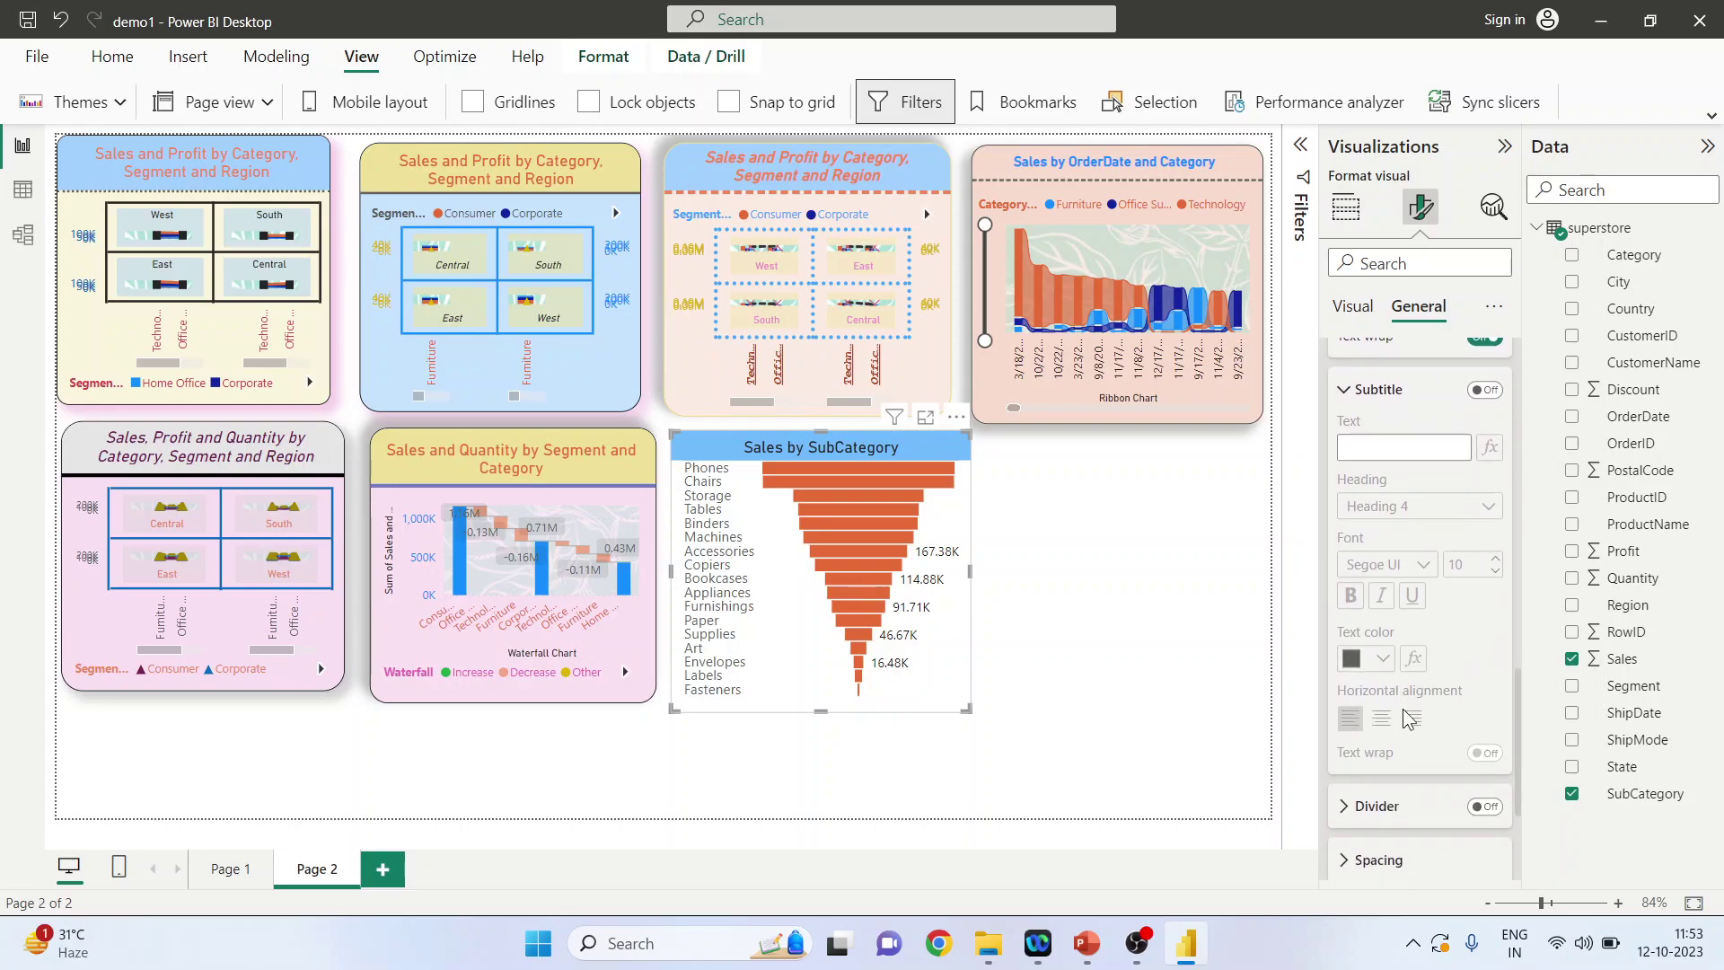
click(1346, 644)
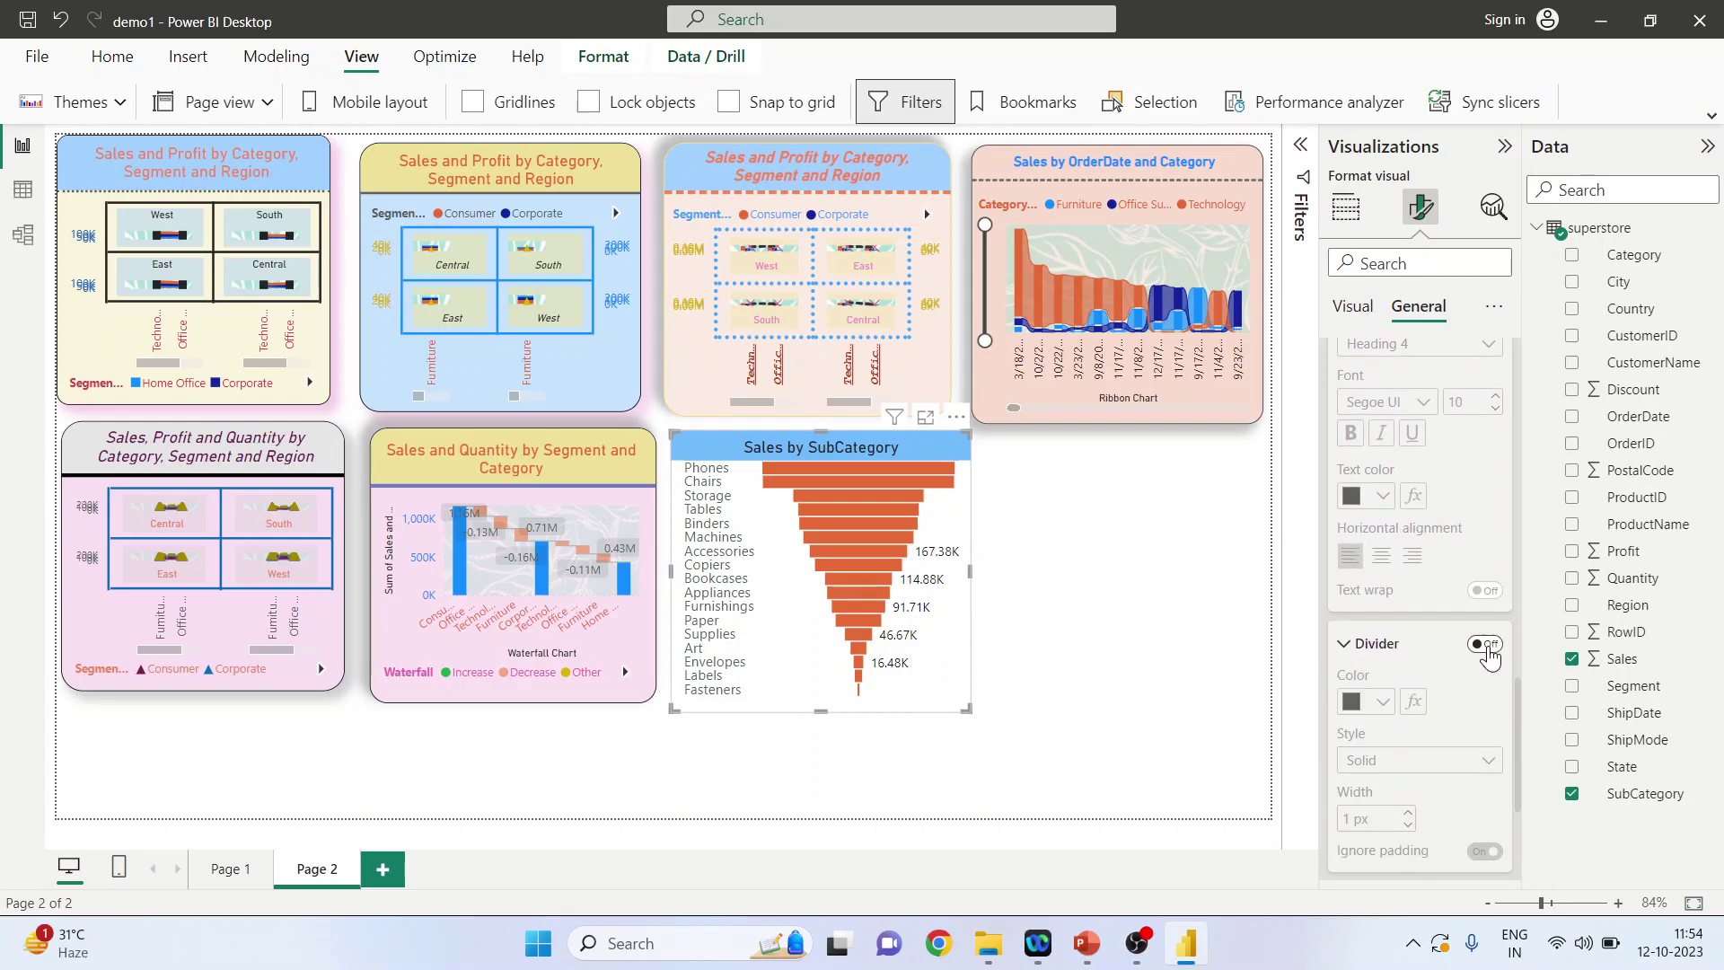
click(1488, 645)
scroll(1436, 718, down, 2)
click(1407, 652)
click(1408, 651)
click(1408, 663)
- Raise the funnel's vertical spacing to 10 px
scroll(1462, 638, down, 2)
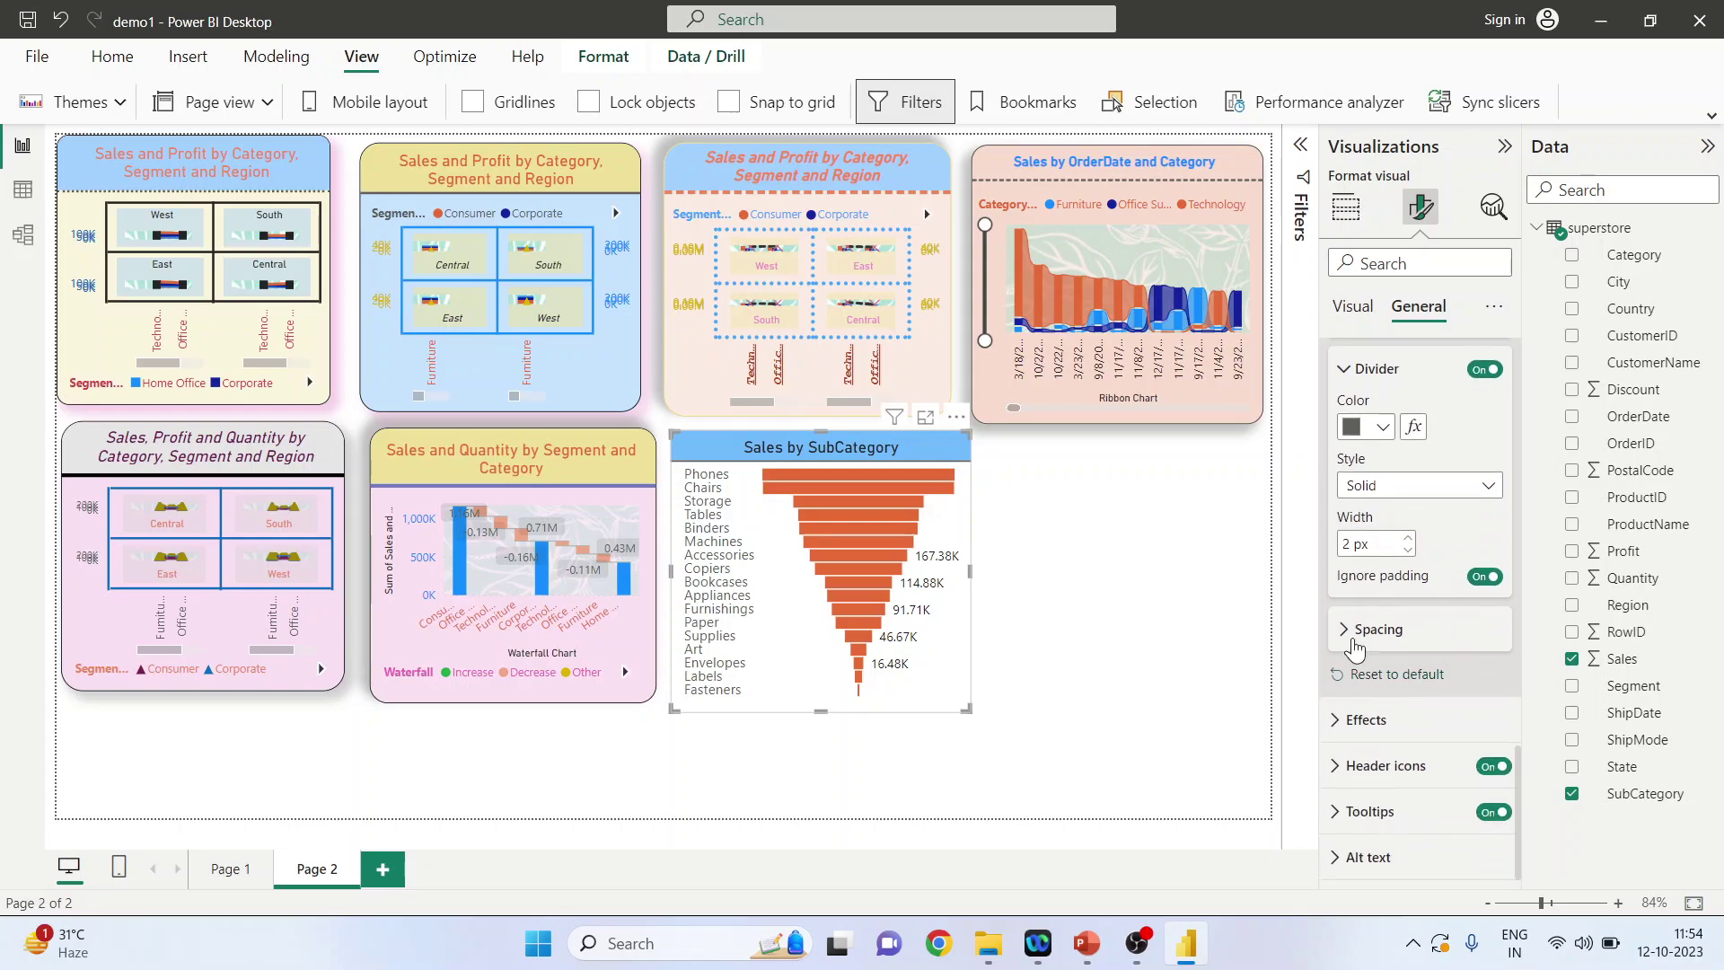
click(1350, 632)
scroll(1401, 634, down, 2)
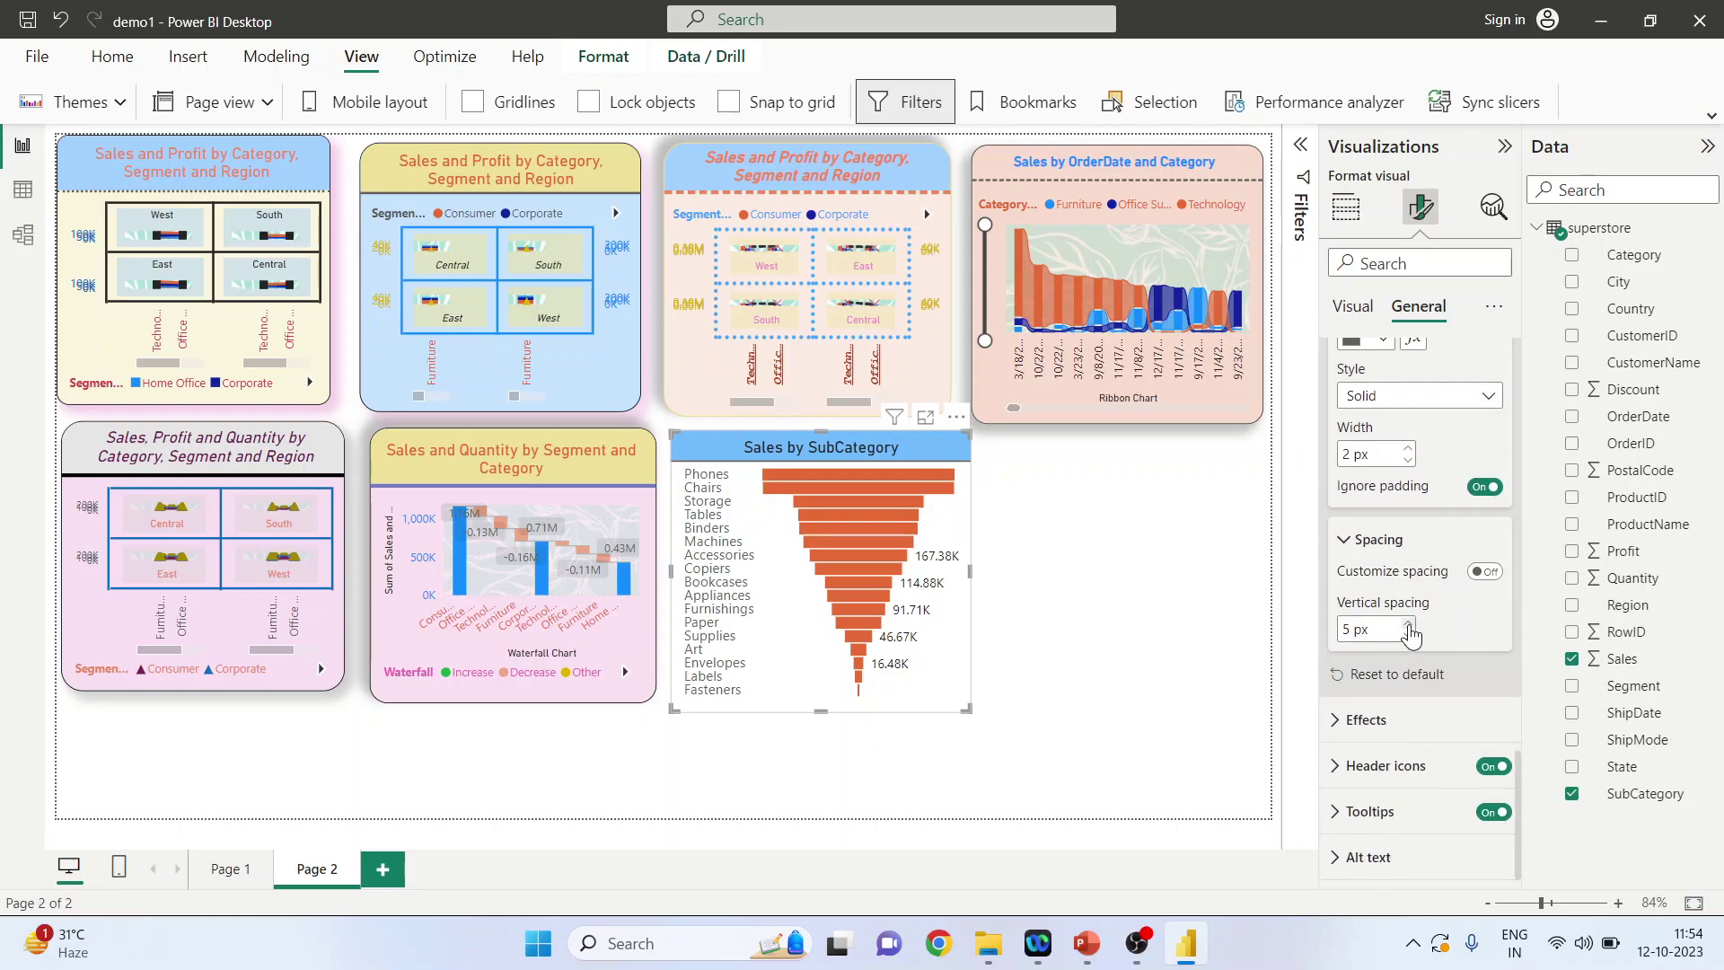
click(1407, 625)
click(1408, 625)
click(1408, 625)
click(1407, 624)
click(1408, 625)
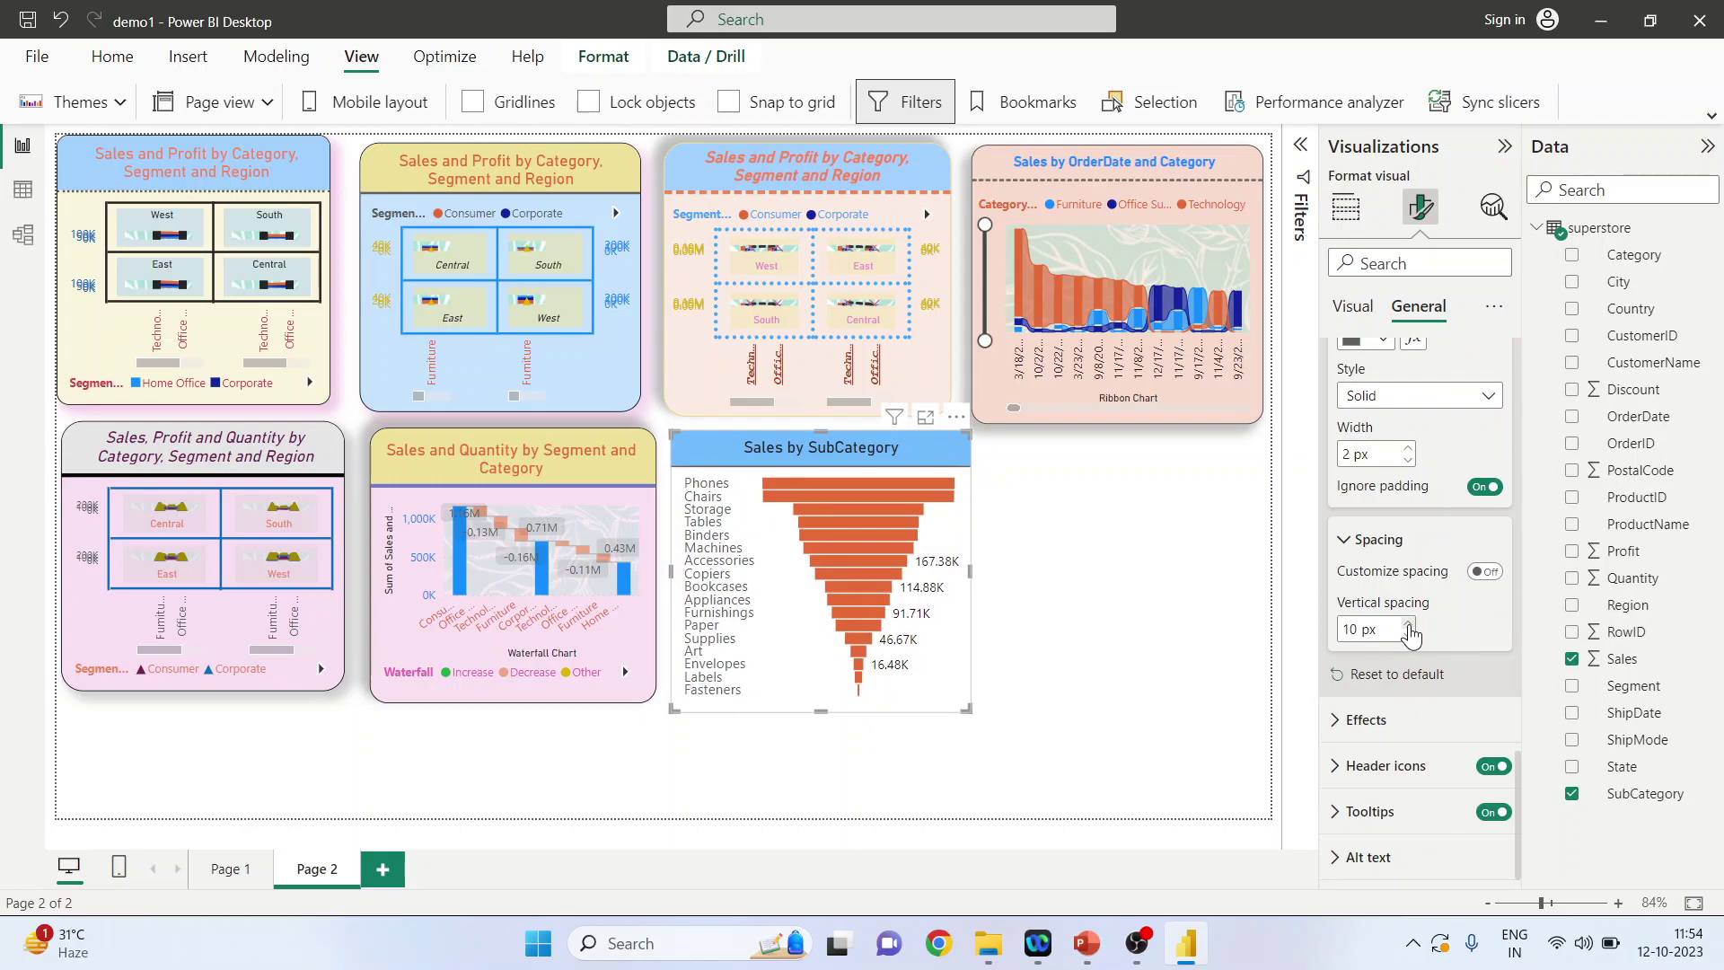
- Reduce the funnel's vertical spacing to 7 px
click(1408, 637)
click(1408, 637)
click(1408, 636)
- Give the chart a light grey background at 54% transparency
click(1351, 719)
scroll(1387, 628, down, 5)
click(1383, 509)
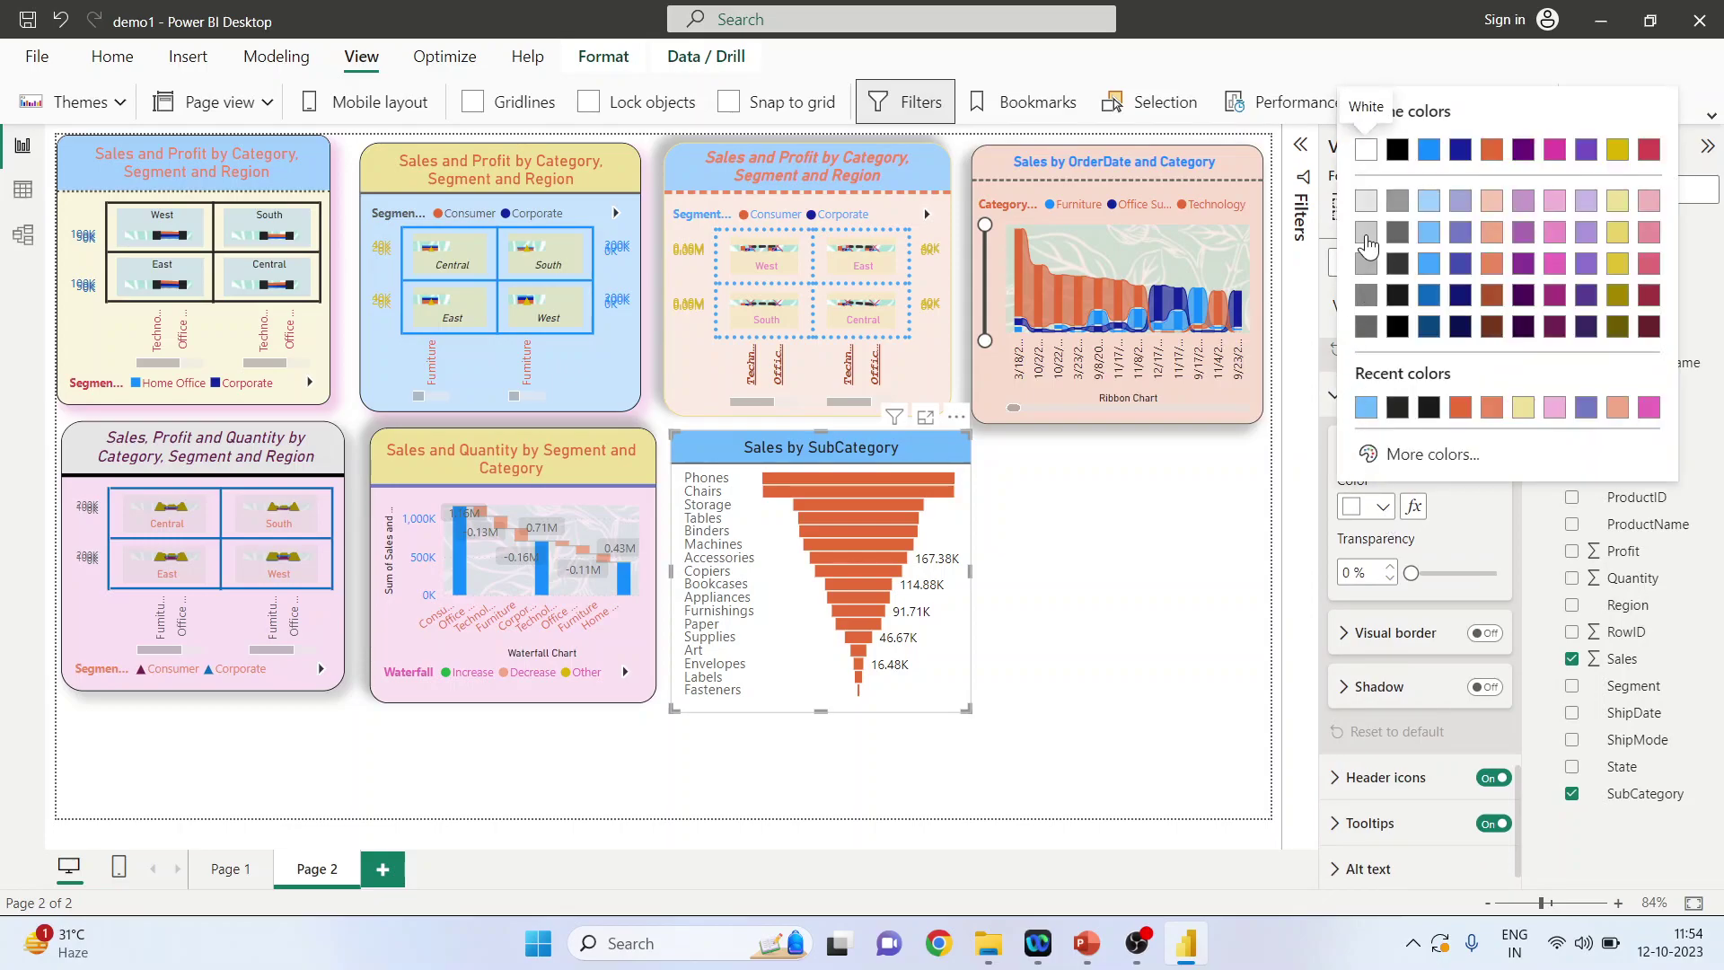
click(1364, 233)
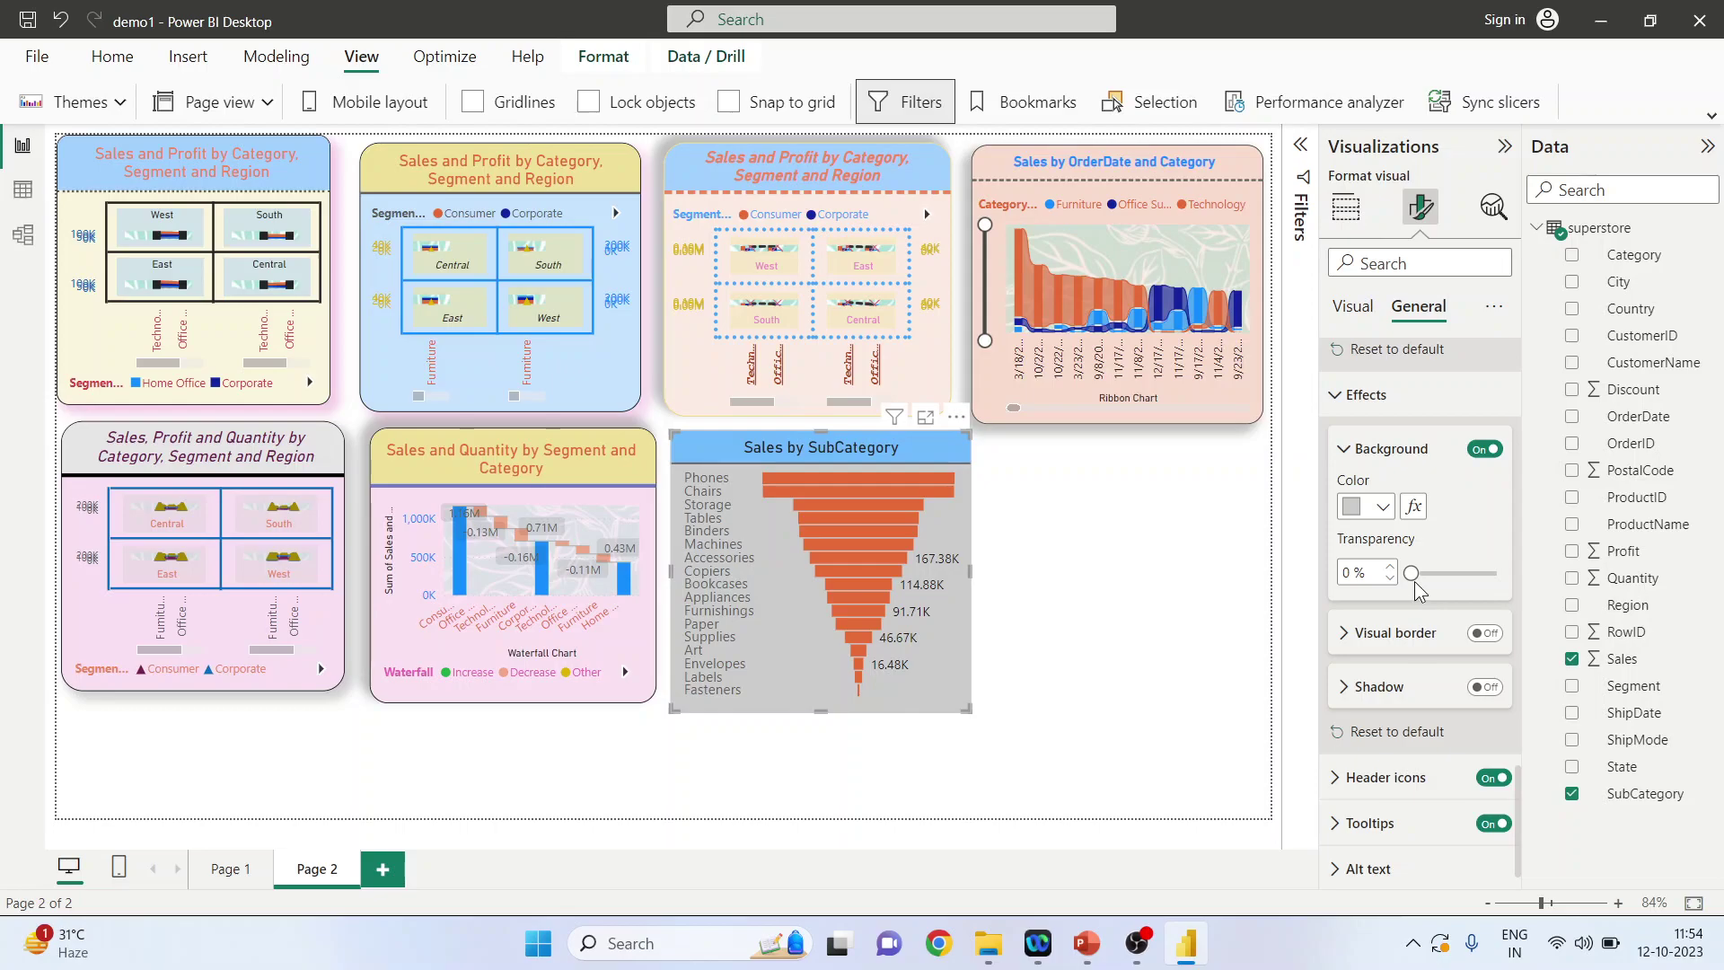
drag(1408, 574, 1455, 574)
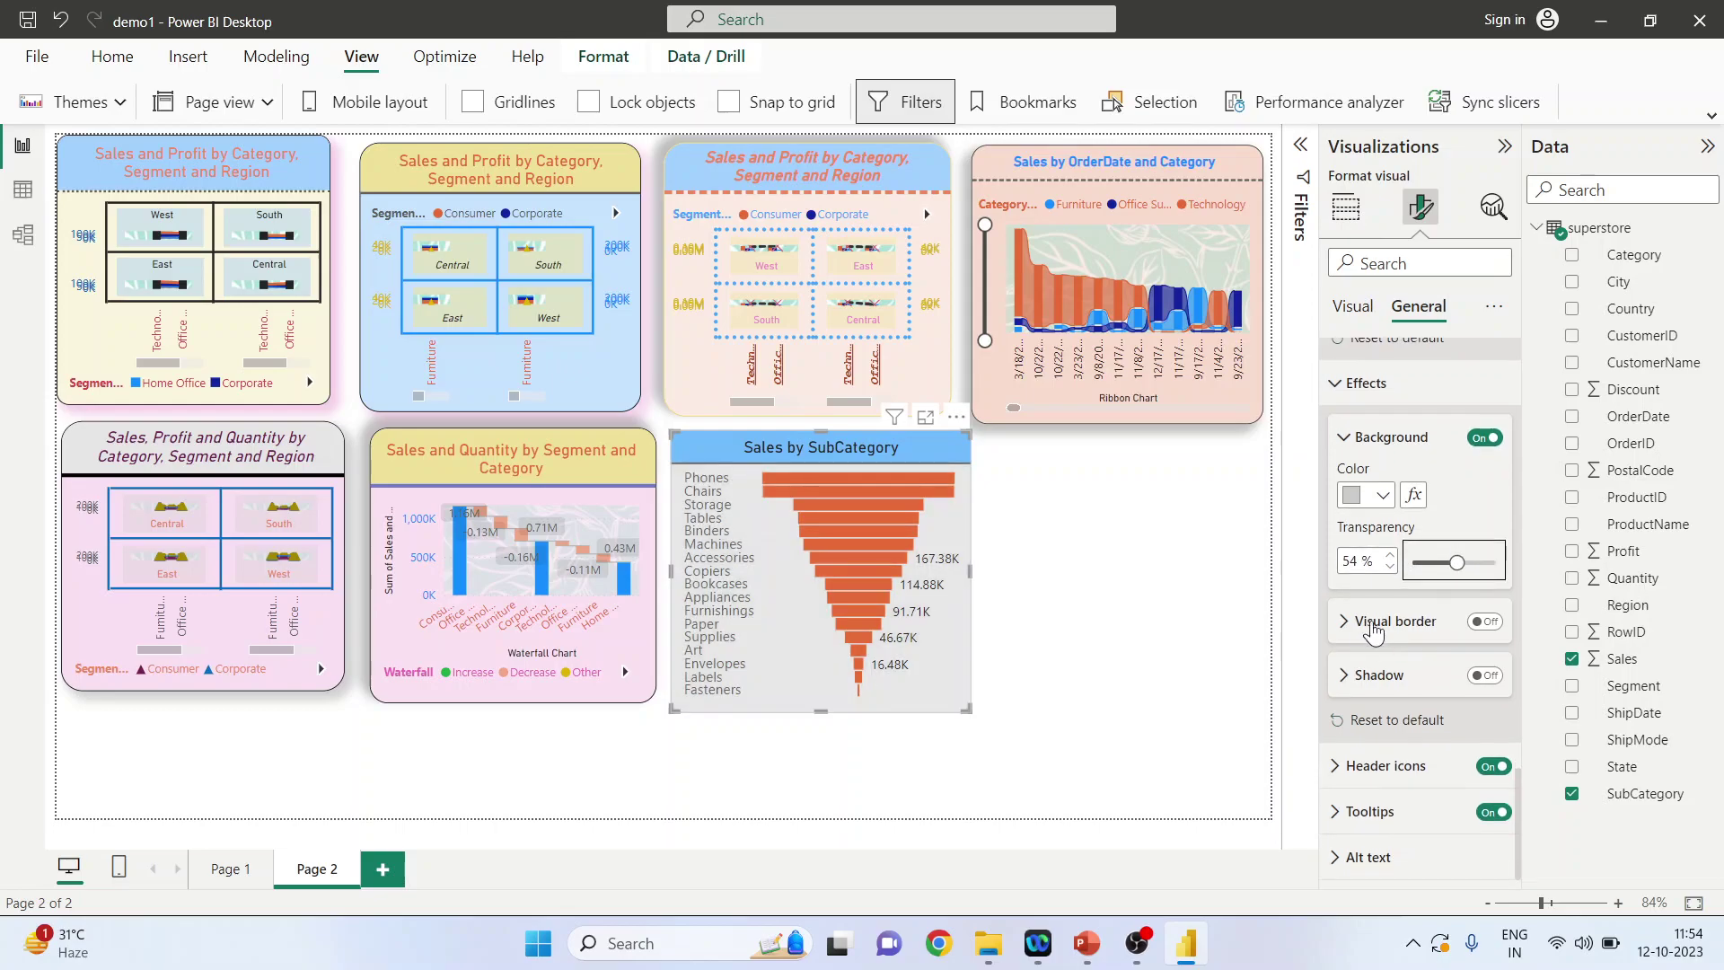
- Turn on a black visual border around the funnel chart
click(1369, 632)
click(1481, 622)
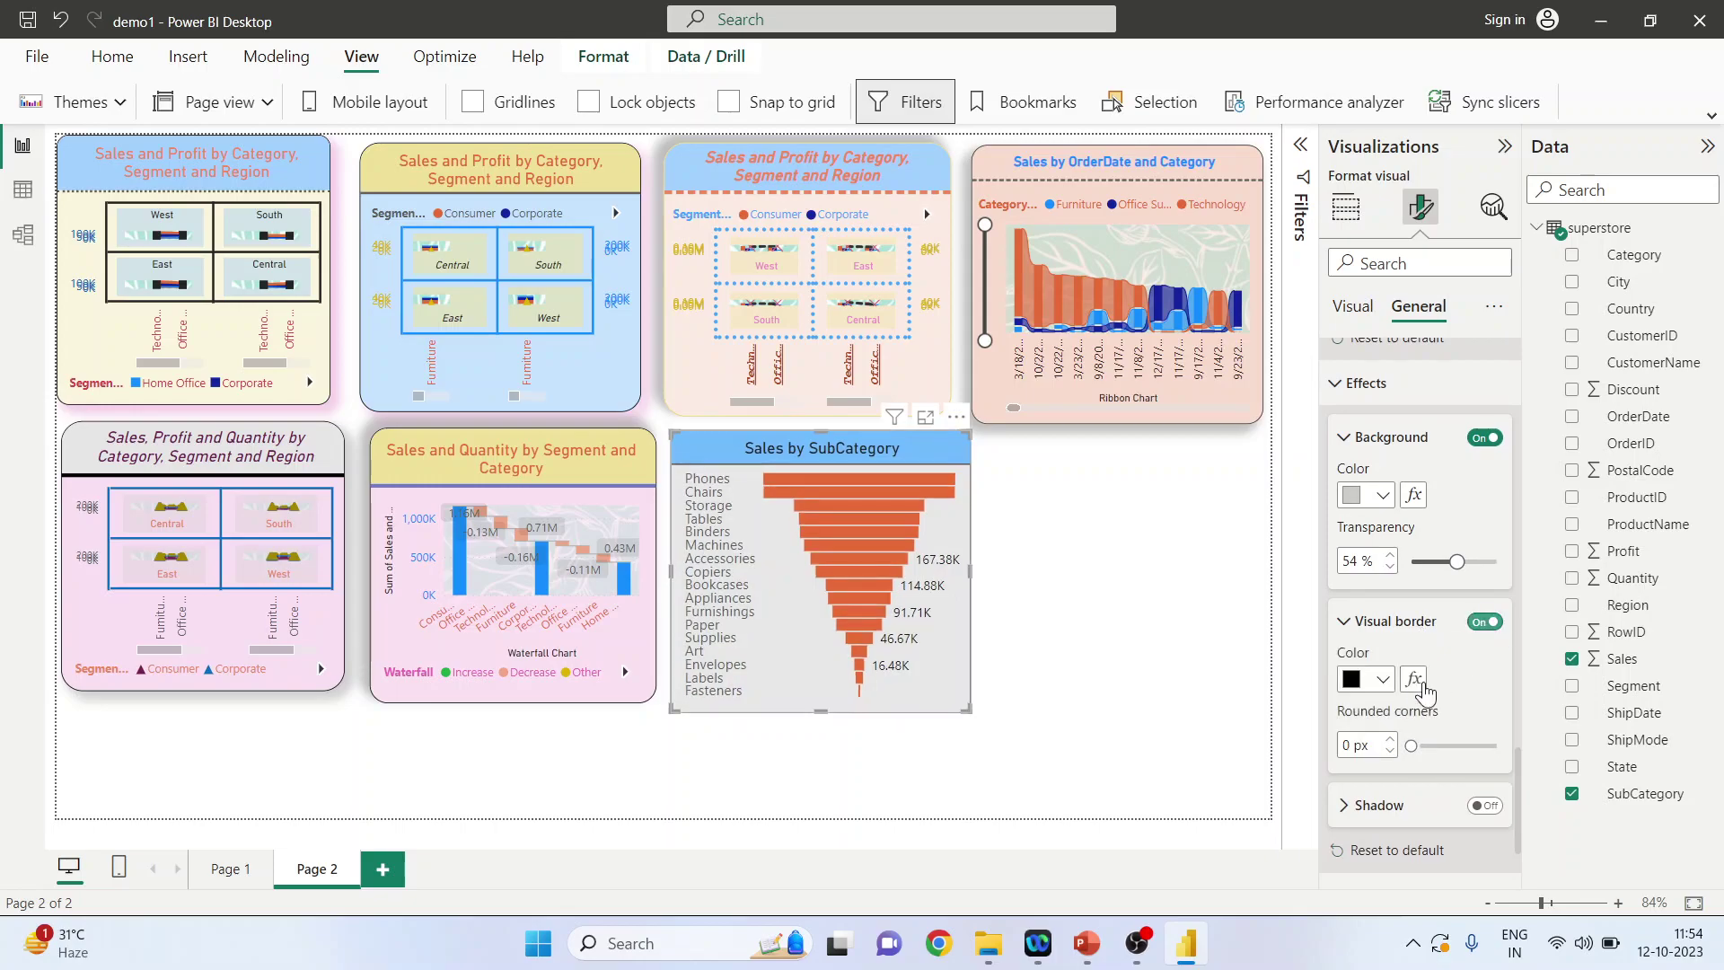
click(1387, 680)
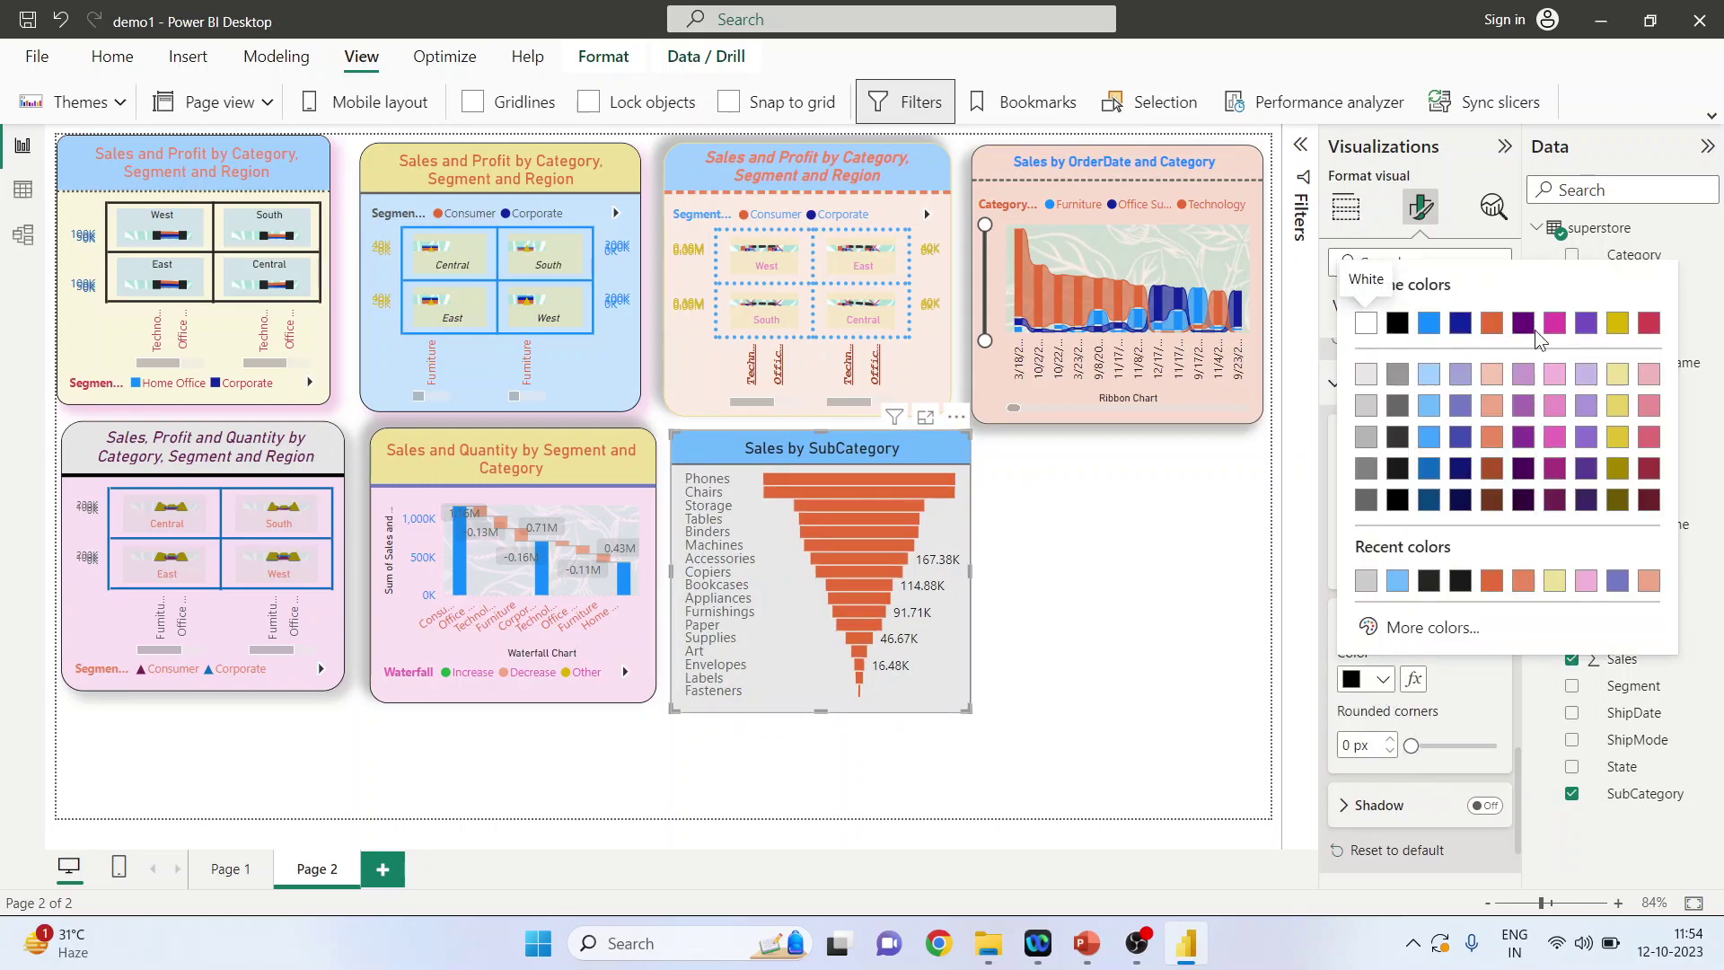
click(1397, 325)
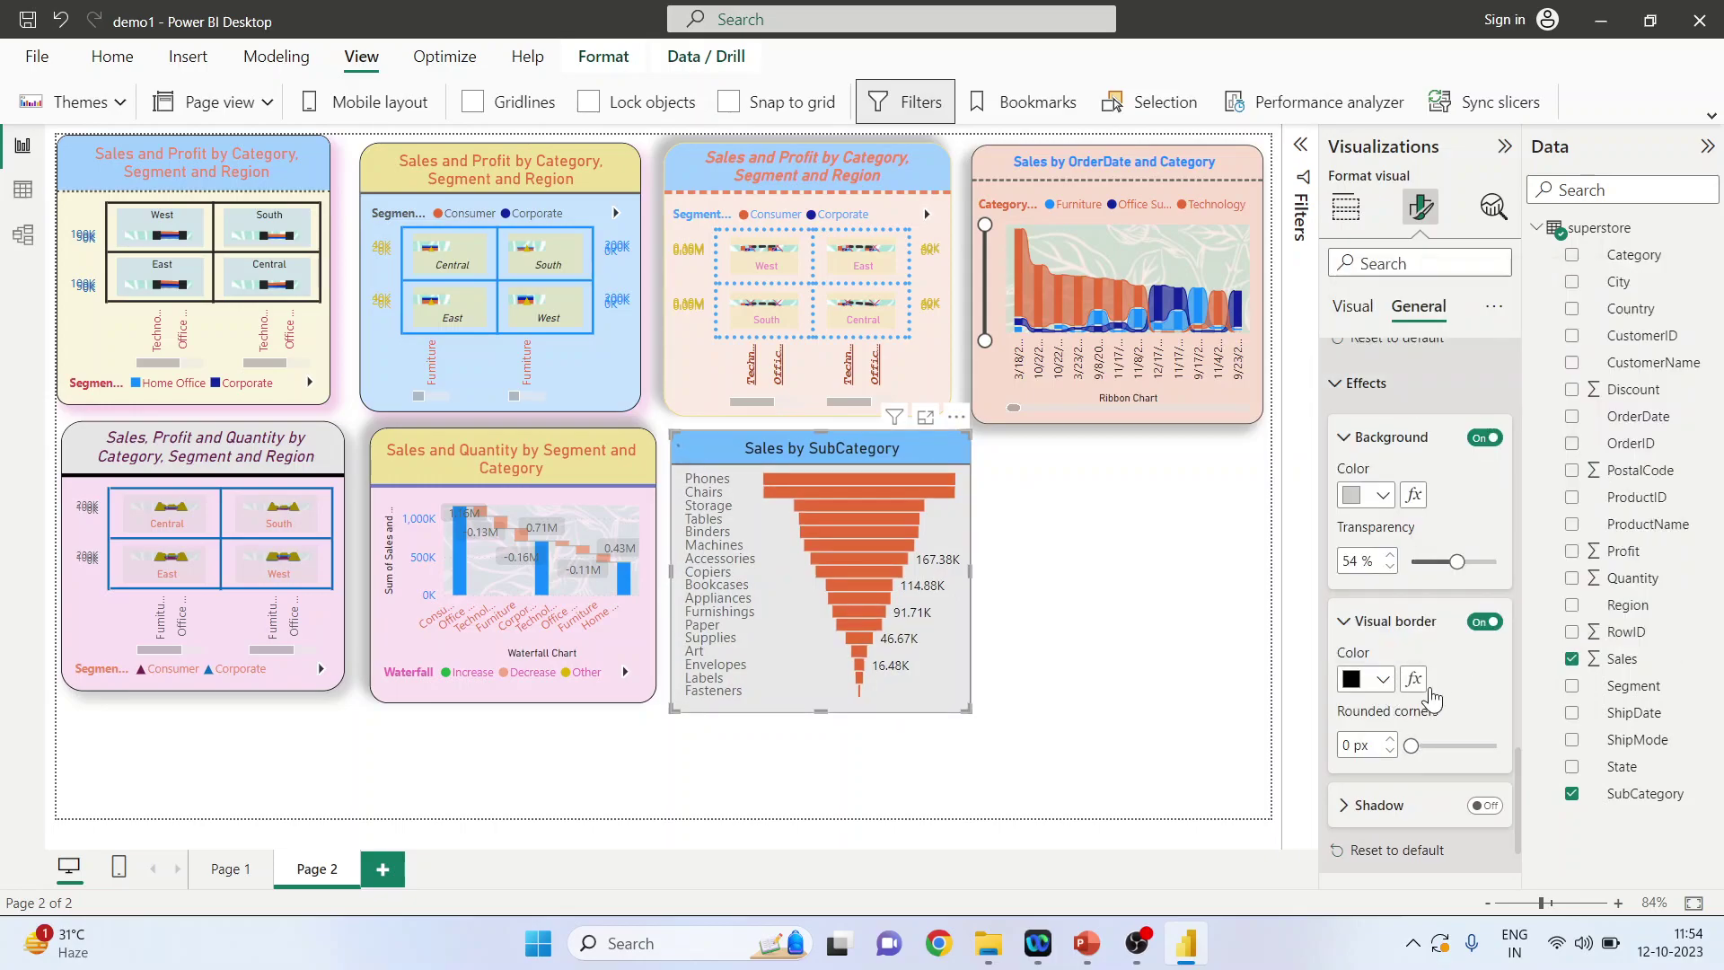
- Set Rounded corners on the Sales by SubCategory funnel's visual border to 23 px
click(1151, 702)
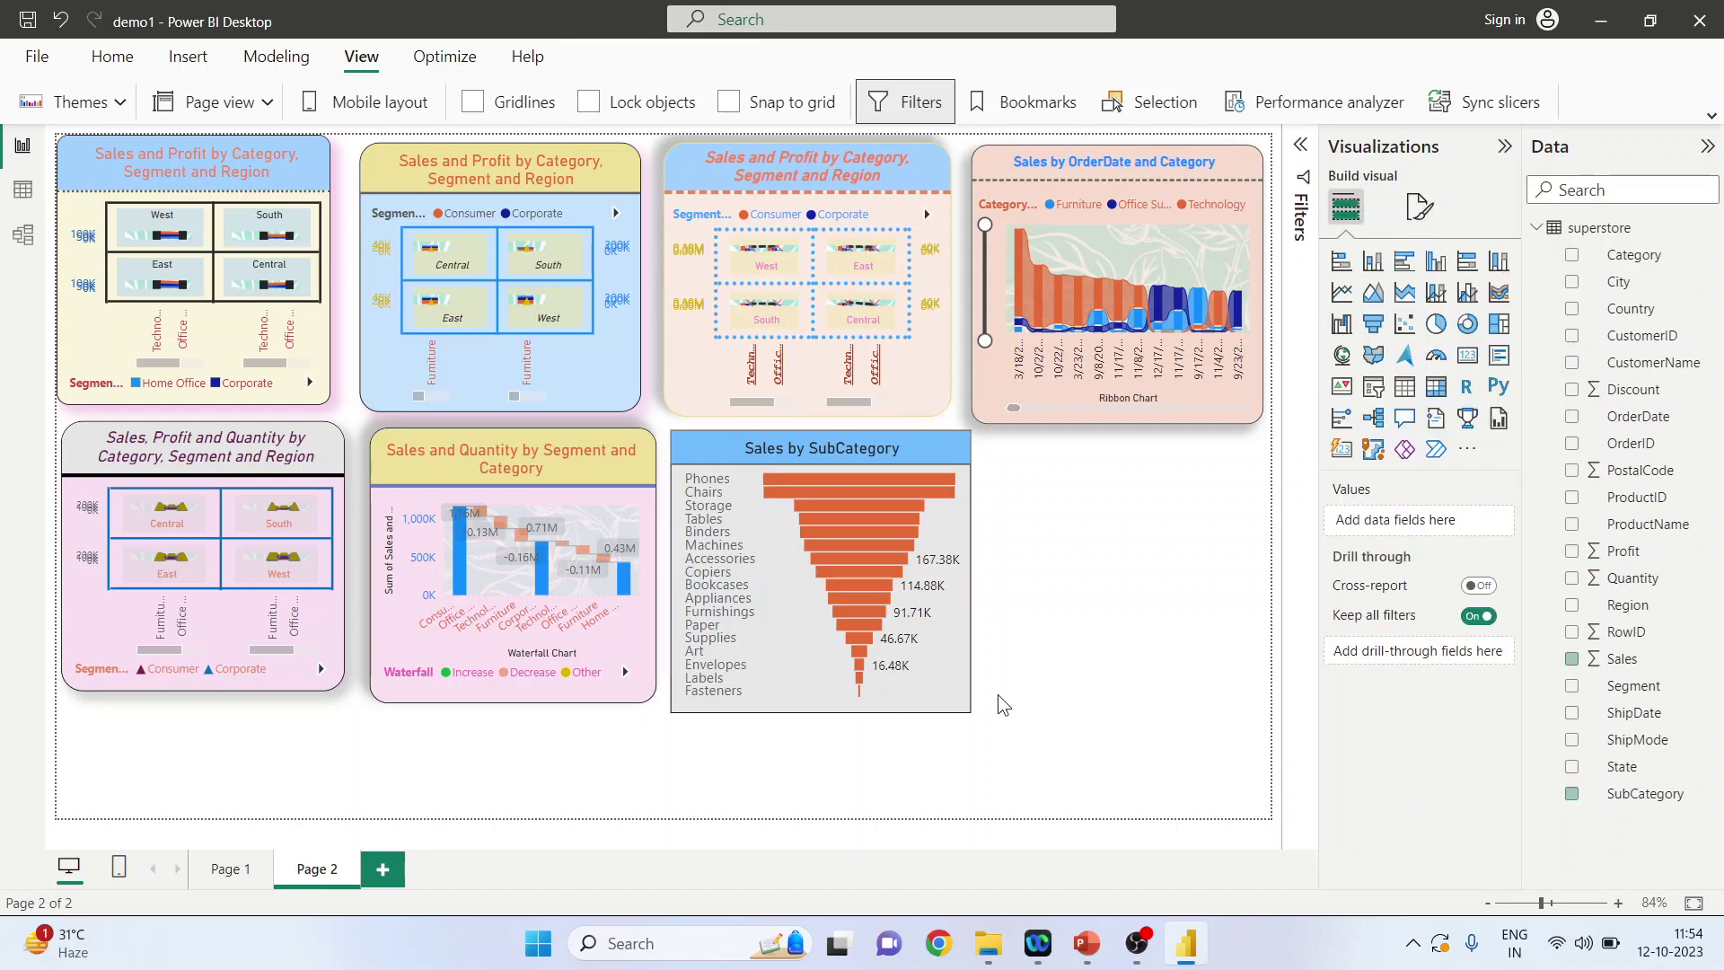
click(930, 661)
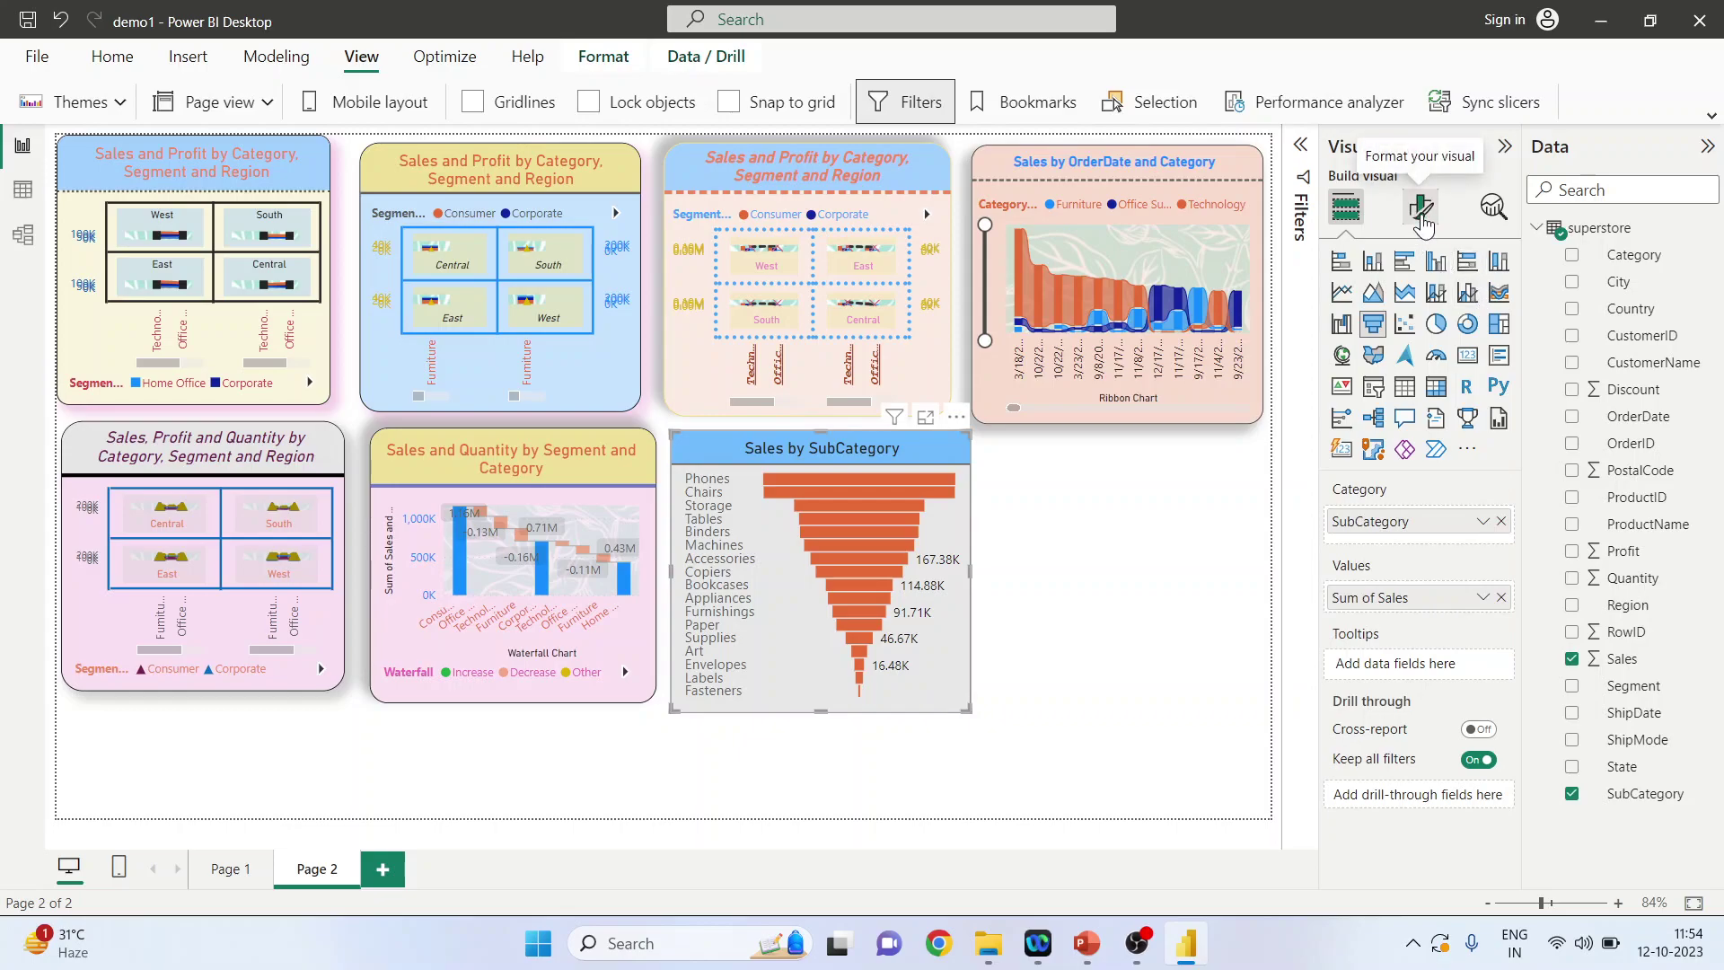
click(1416, 220)
click(1419, 309)
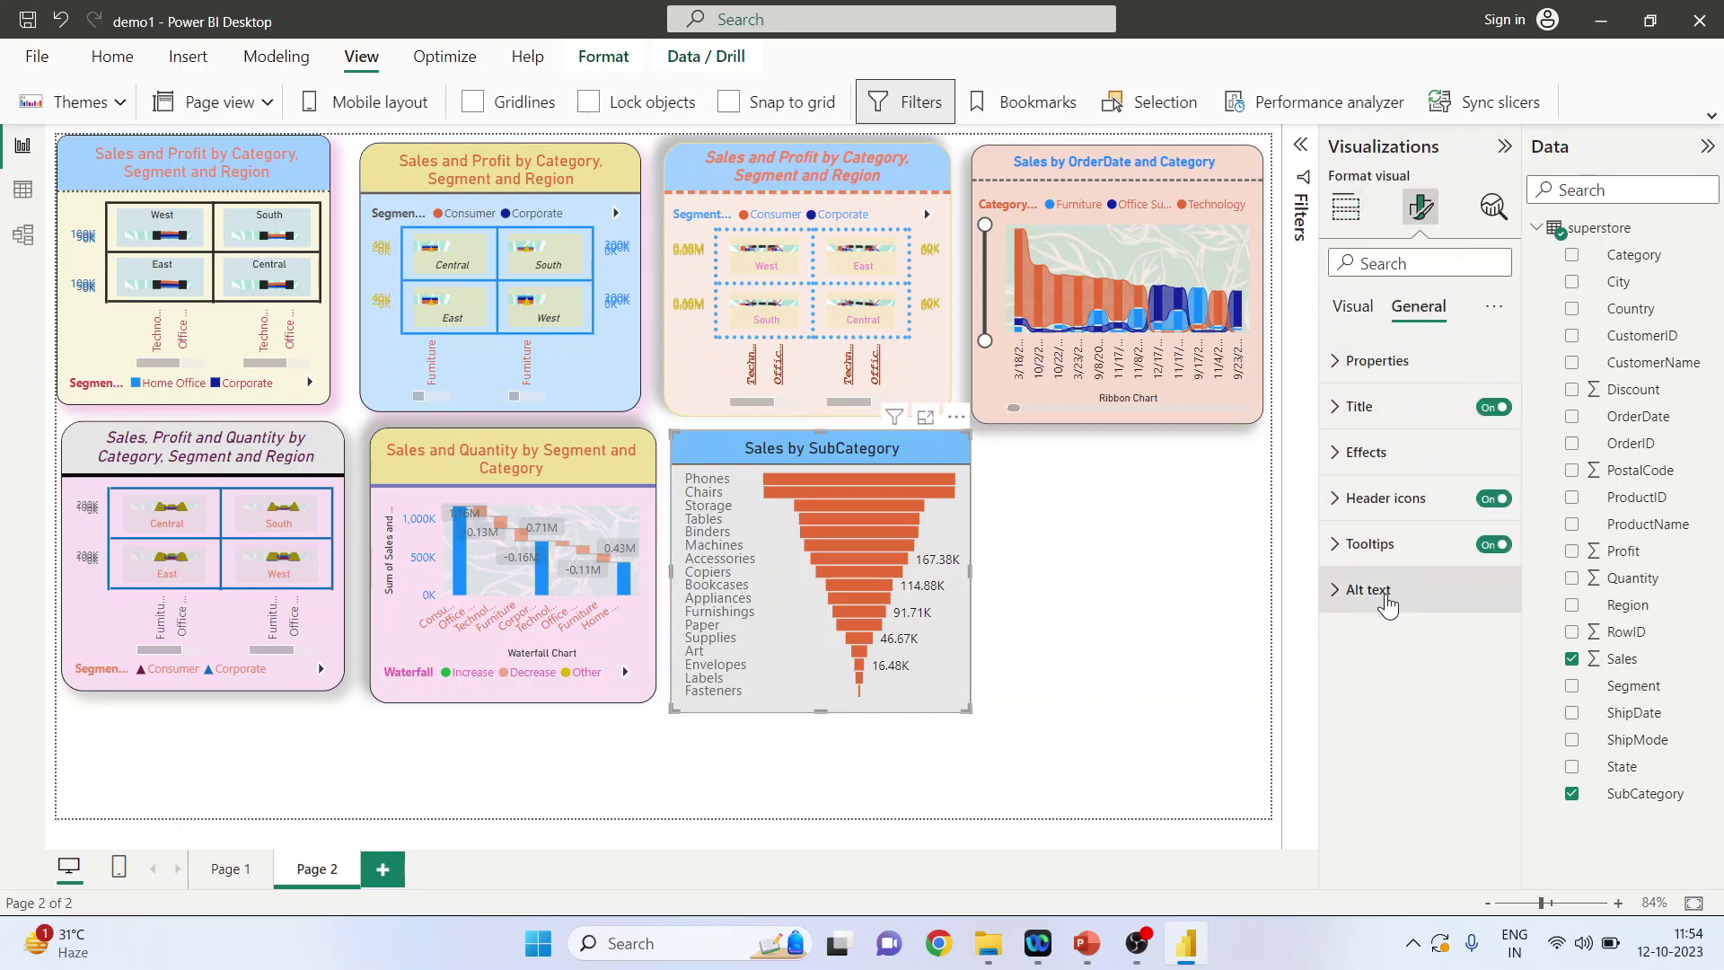
click(1343, 451)
scroll(1407, 596, down, 2)
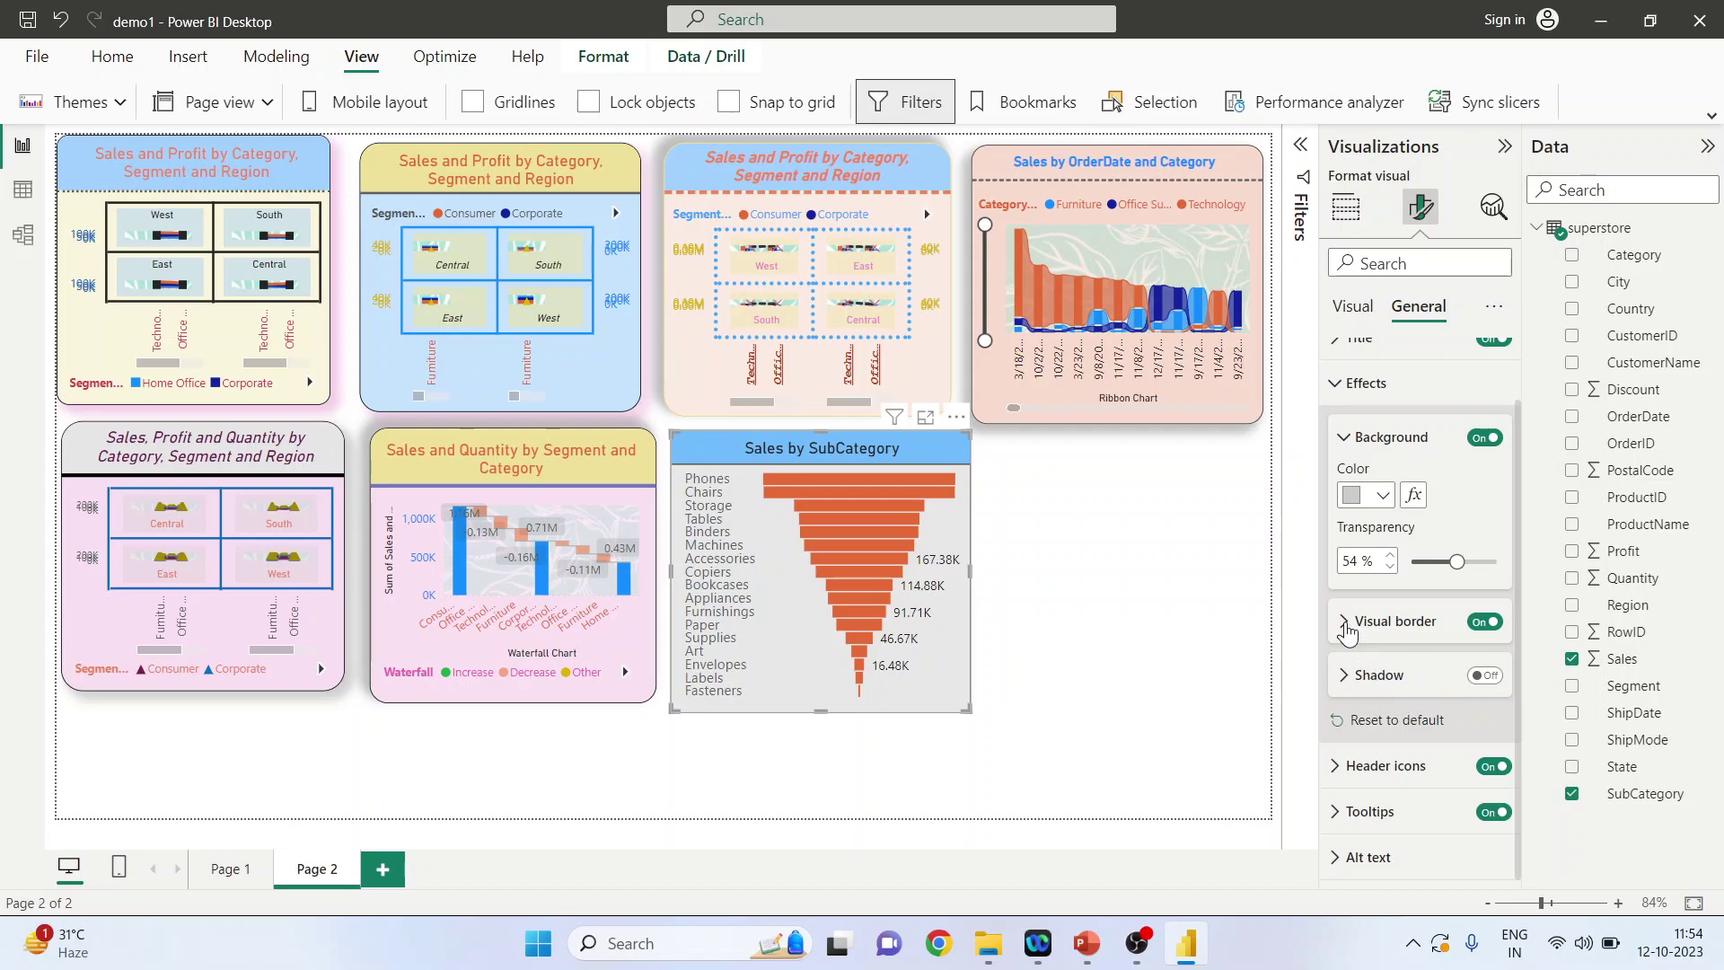
click(1347, 621)
scroll(1382, 629, down, 3)
drag(1418, 615, 1483, 614)
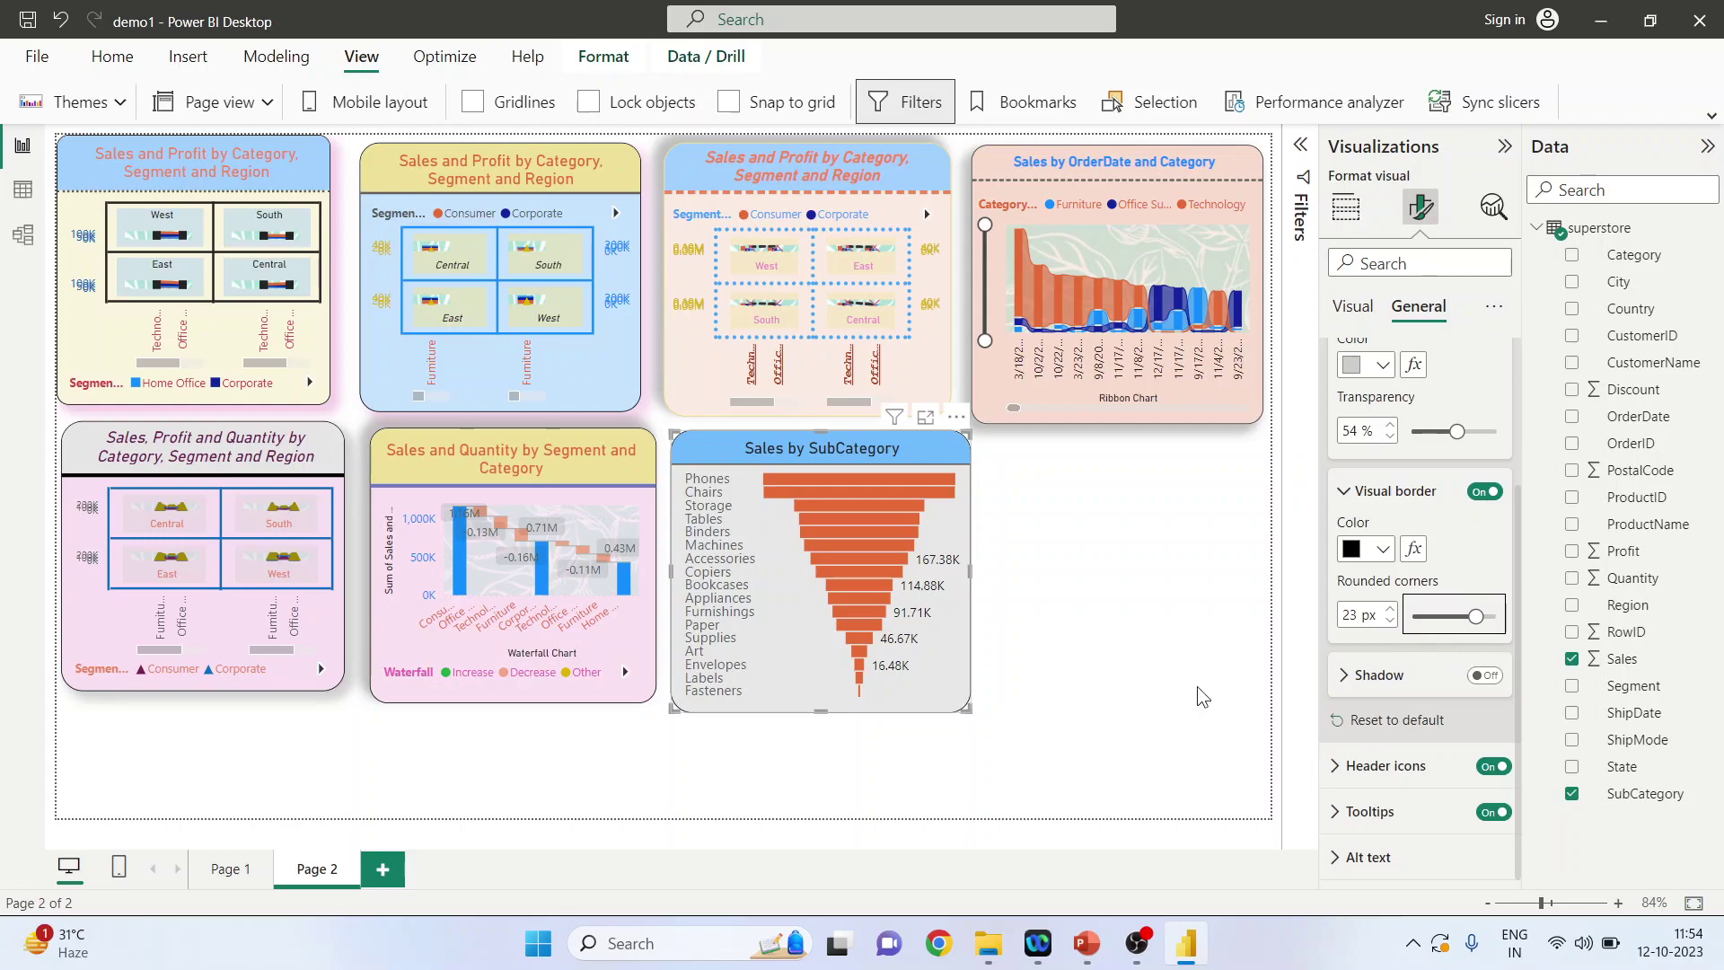
click(998, 675)
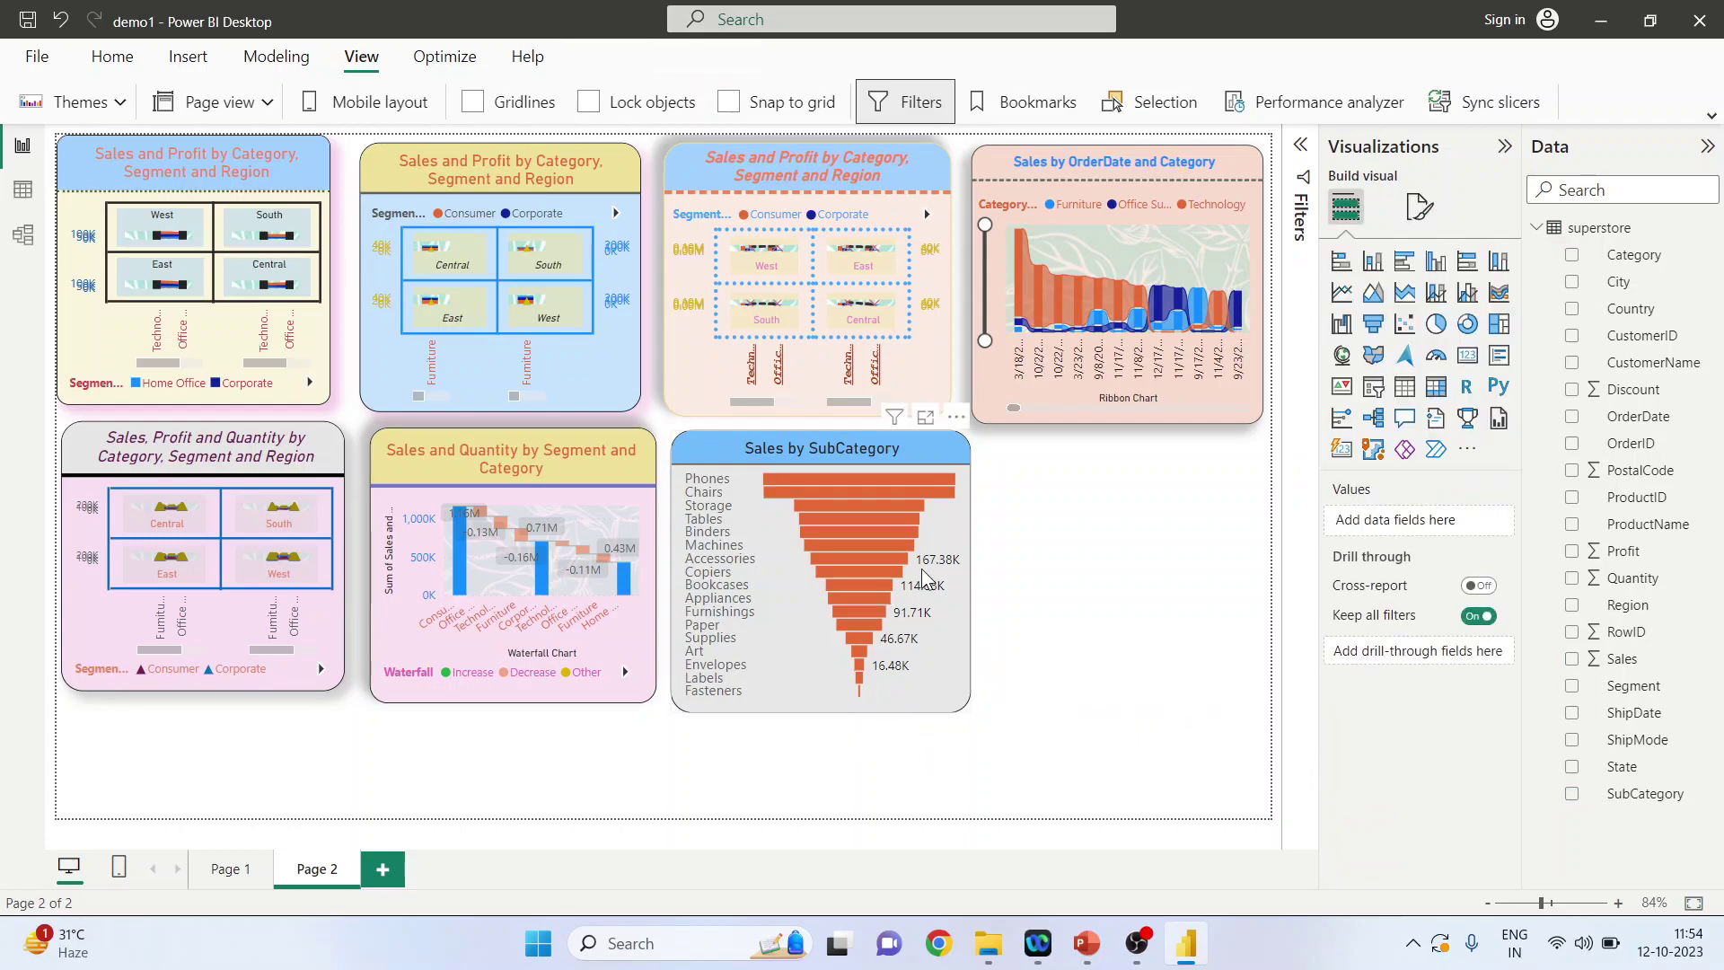
click(957, 560)
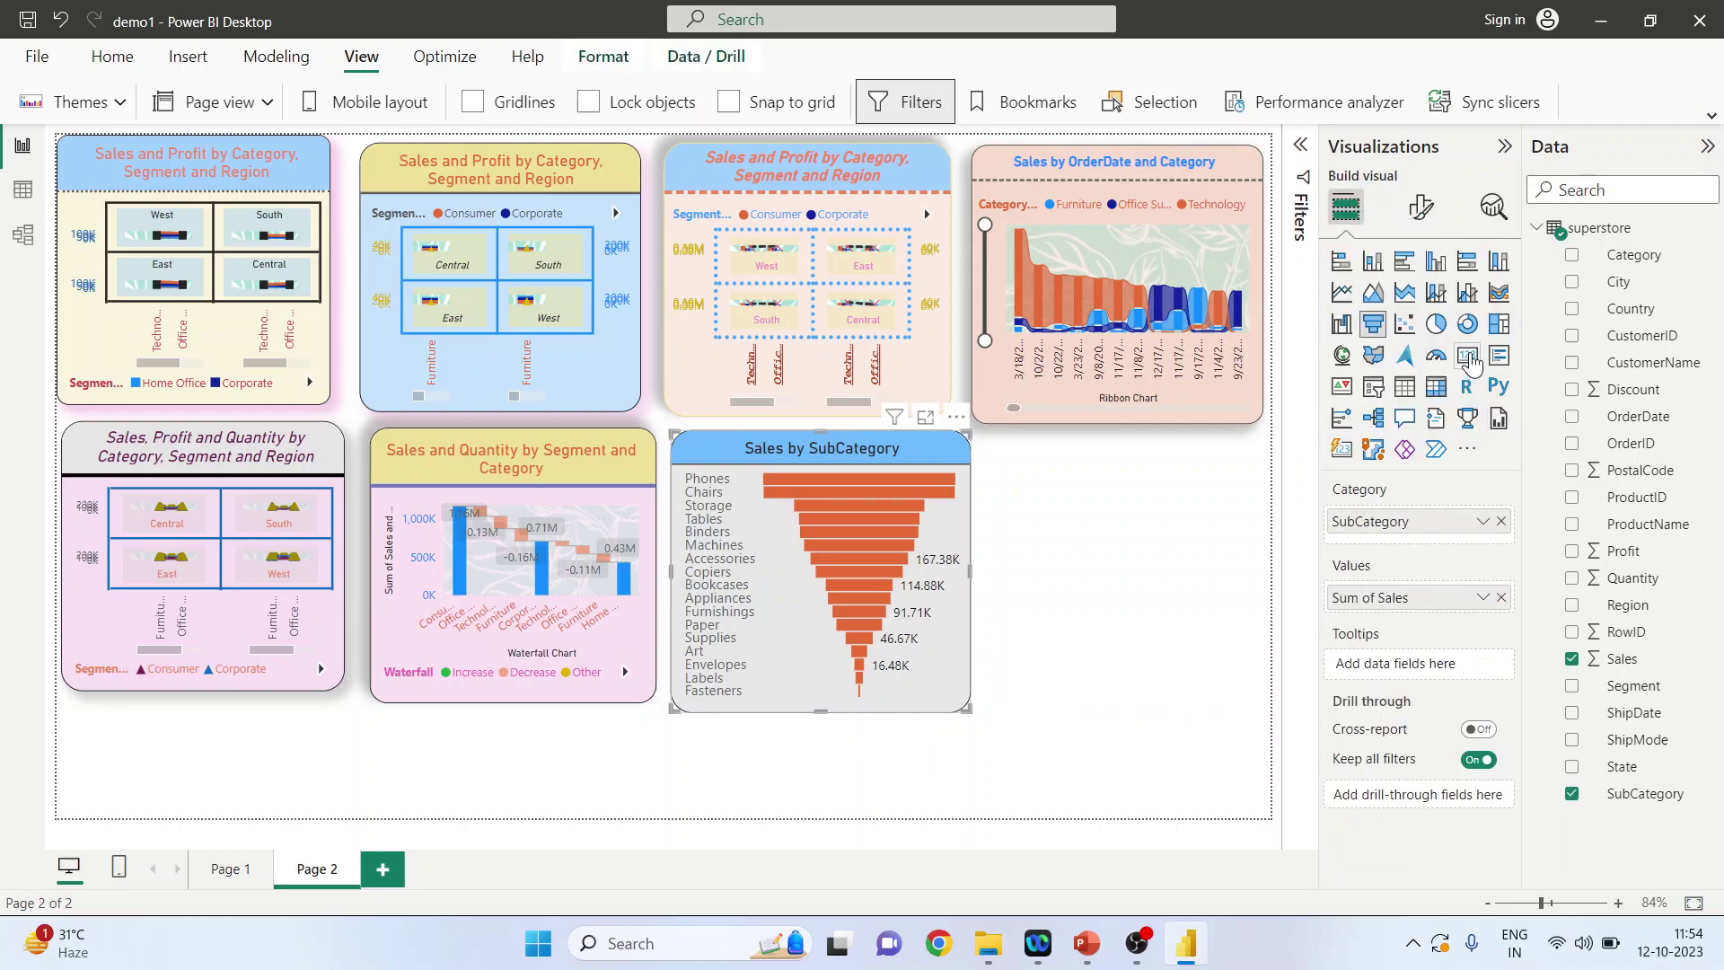
- Try header icon colours: light blue background, black border, salmon icons
click(1418, 213)
click(1417, 305)
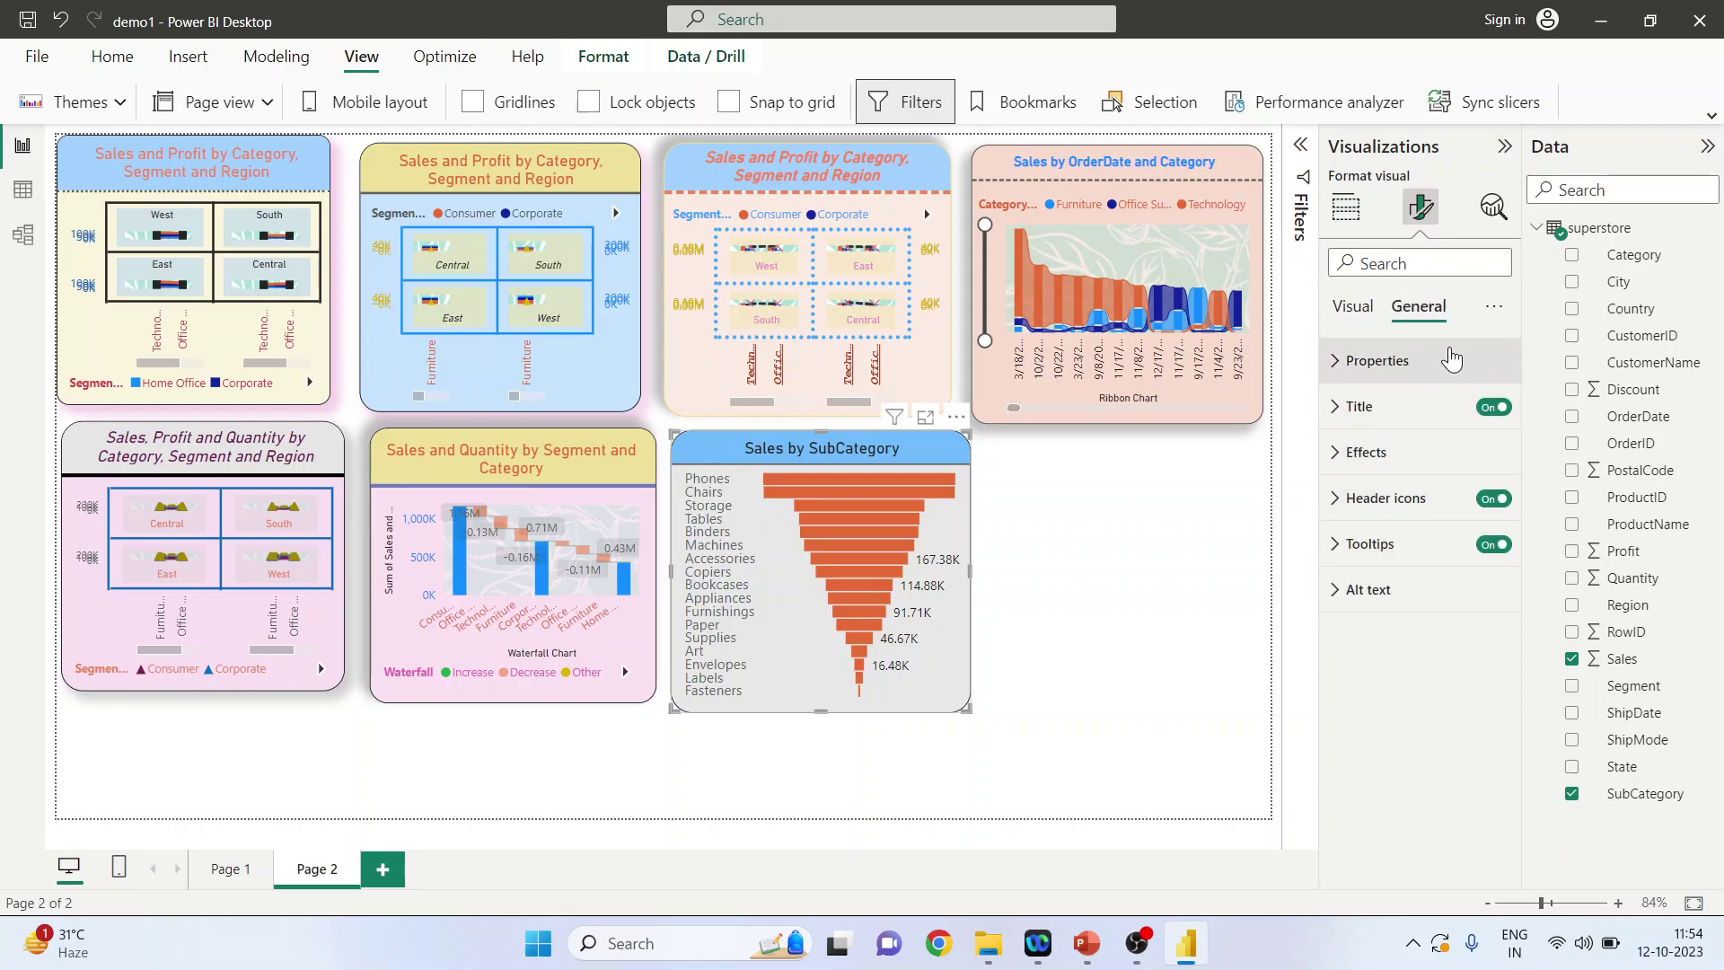
click(1347, 451)
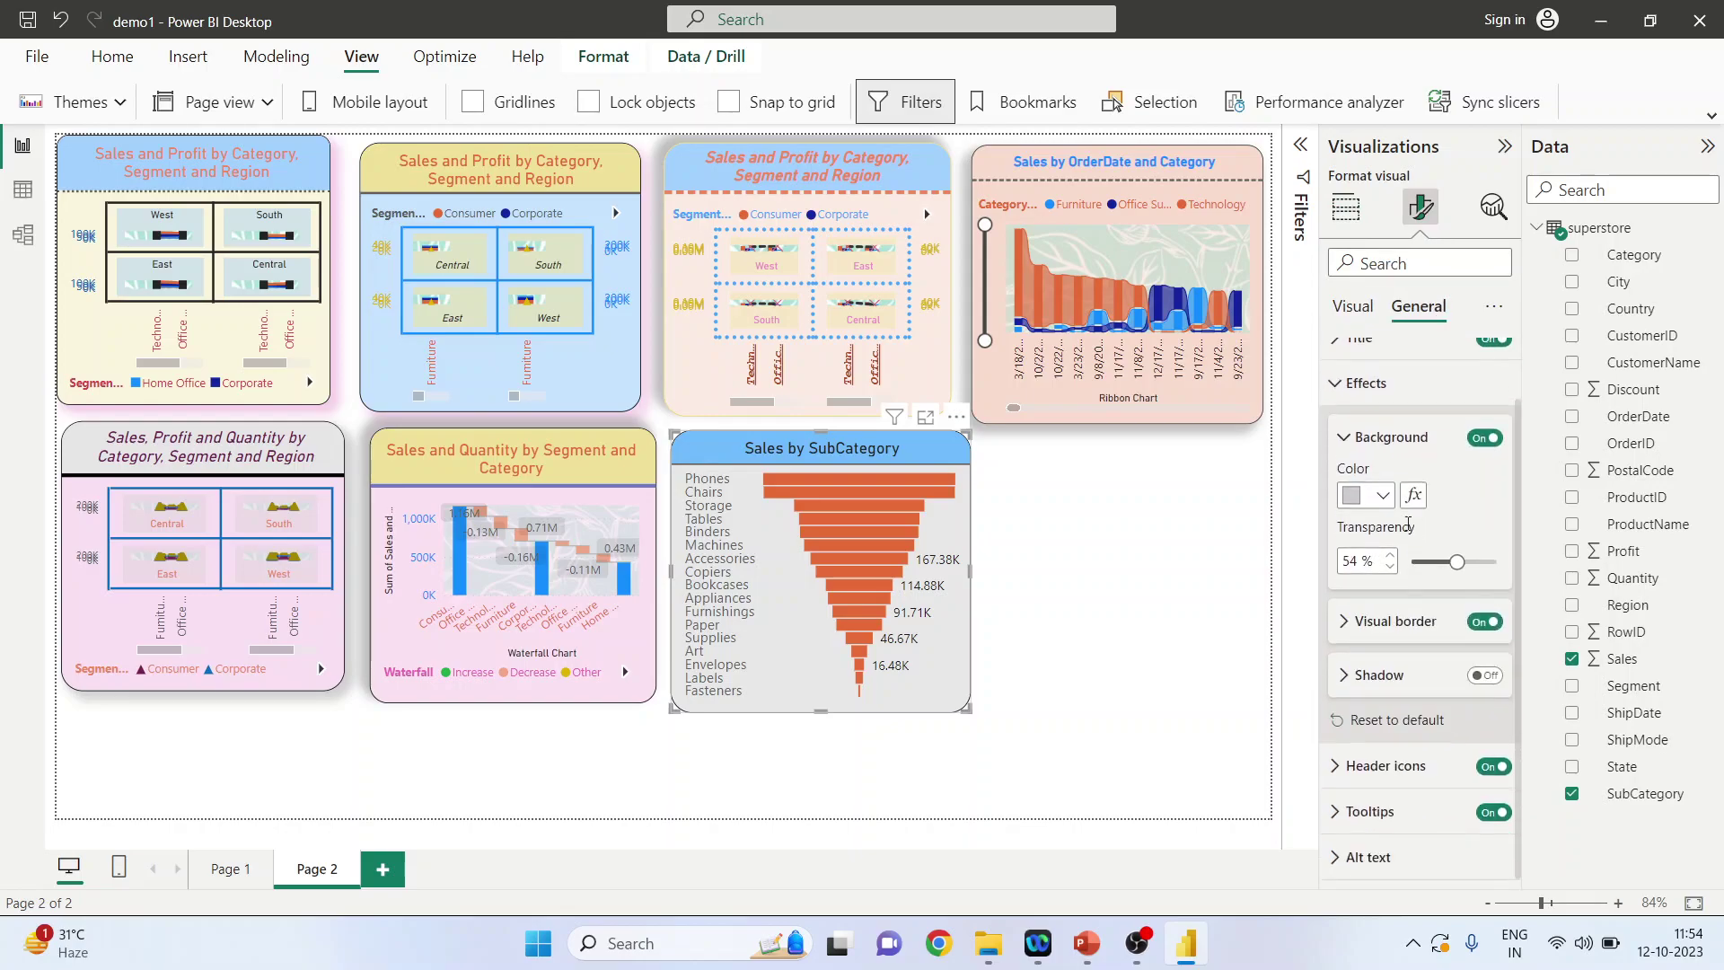
click(1337, 769)
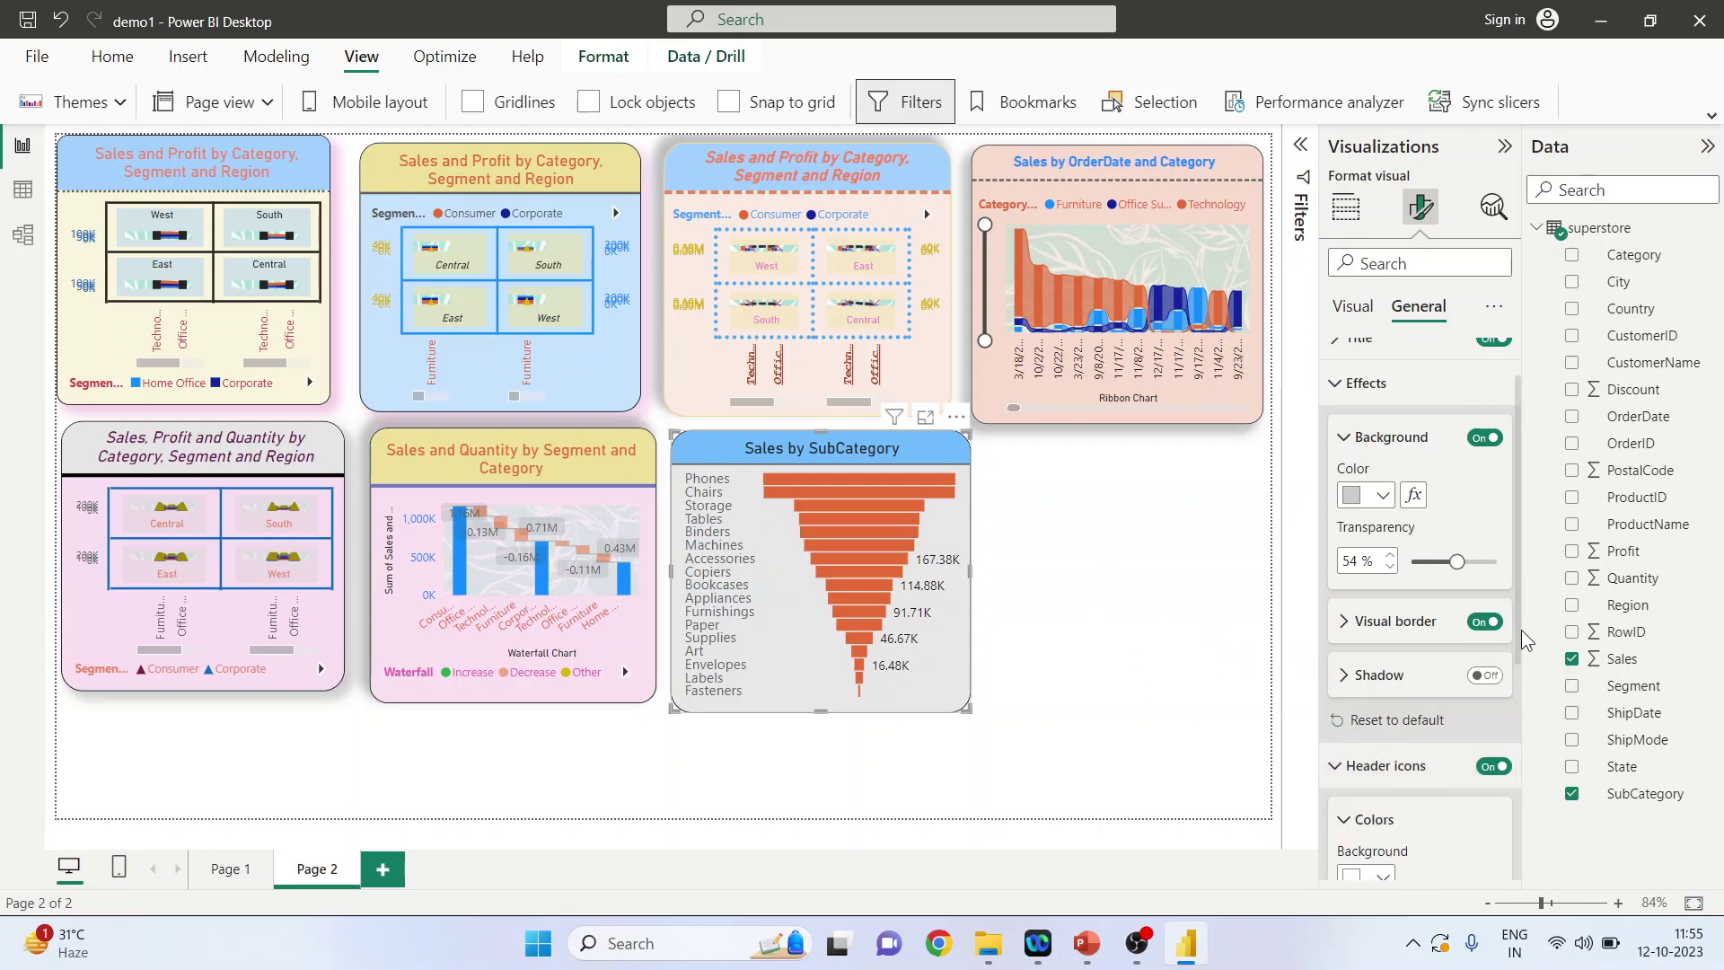
drag(1523, 639, 1523, 713)
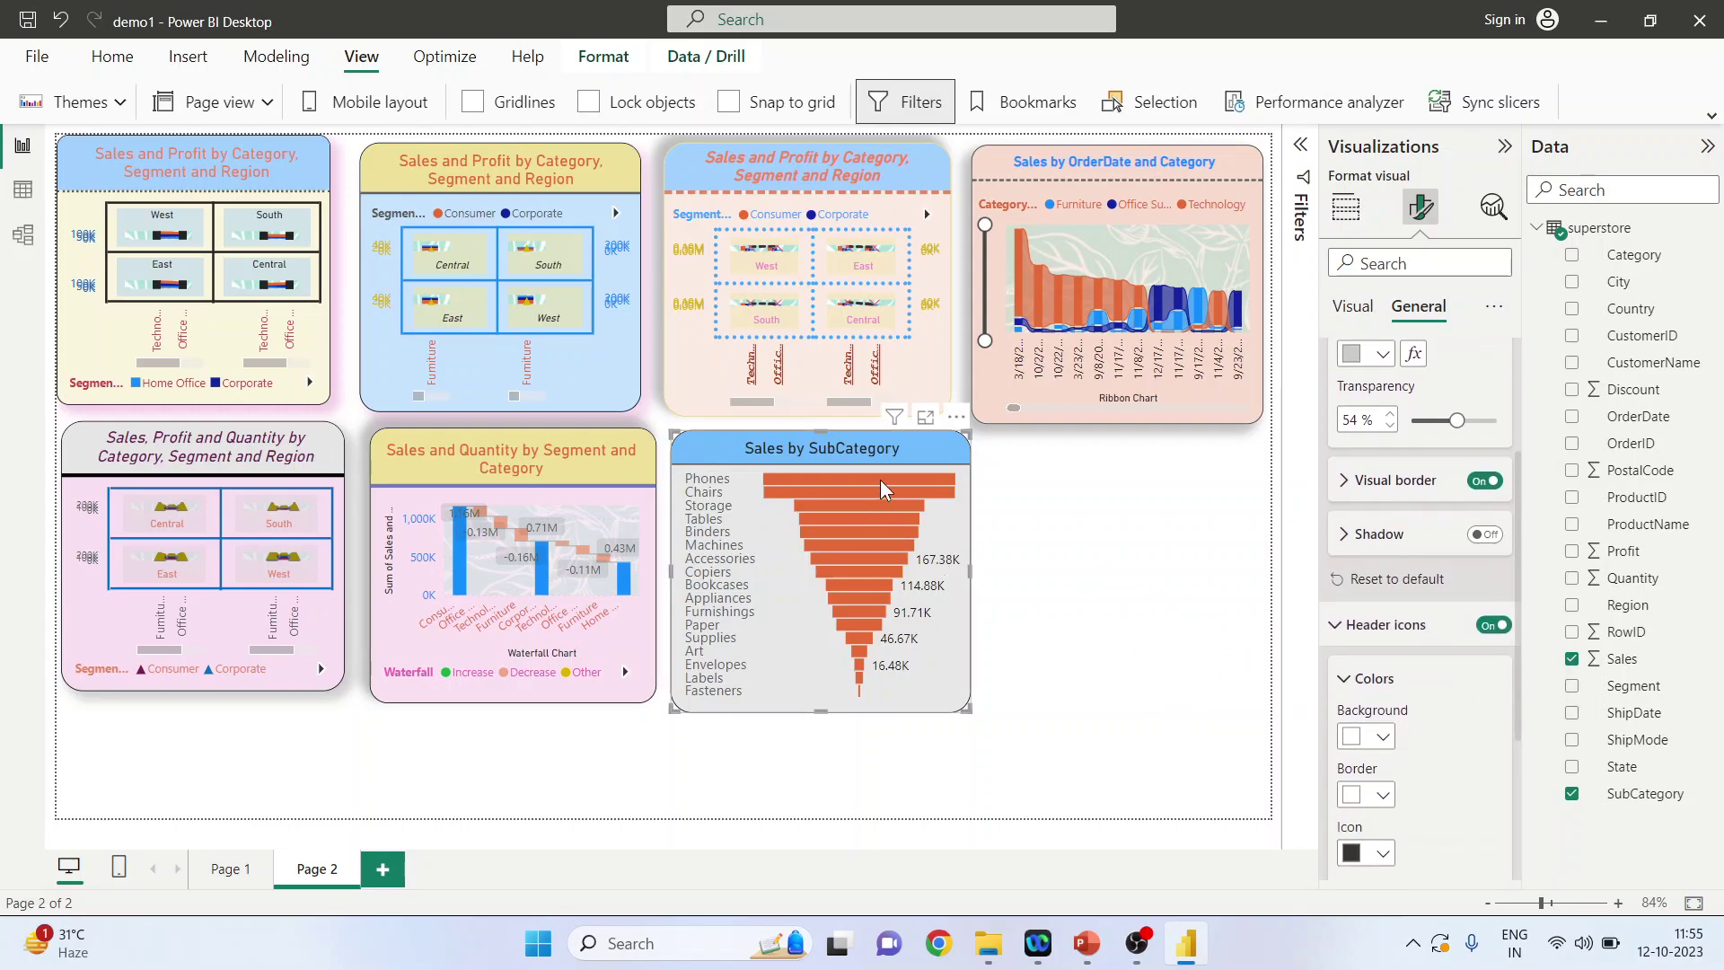
mouse_move(895, 415)
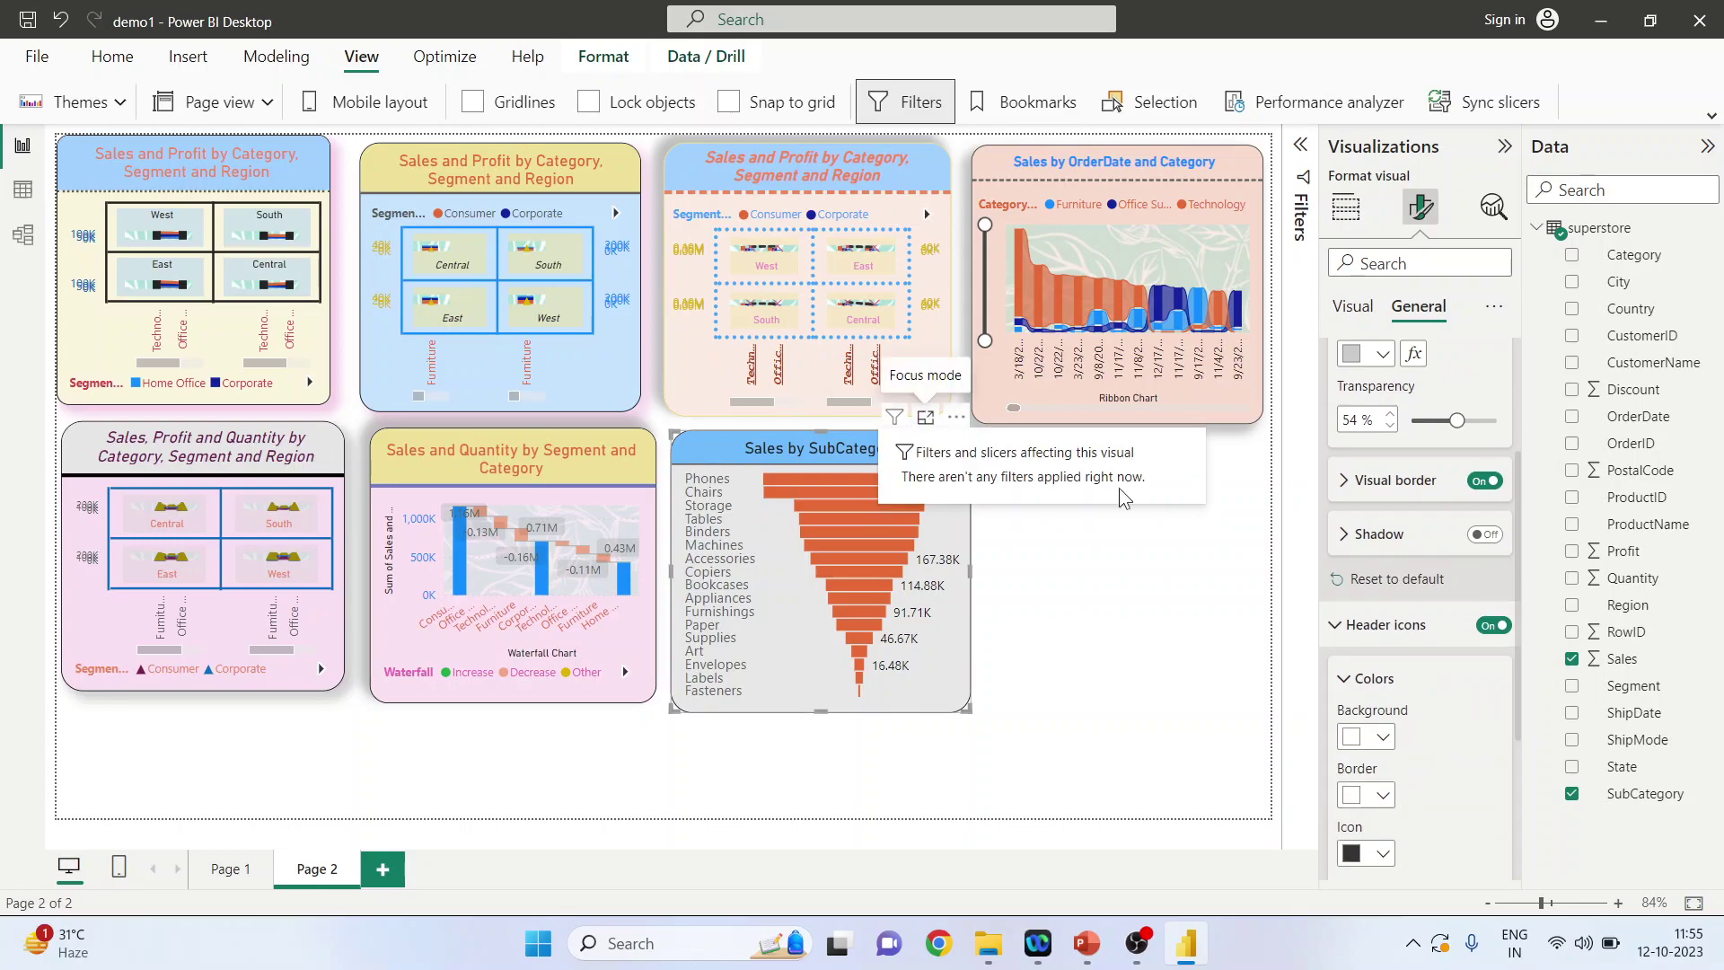
click(1369, 736)
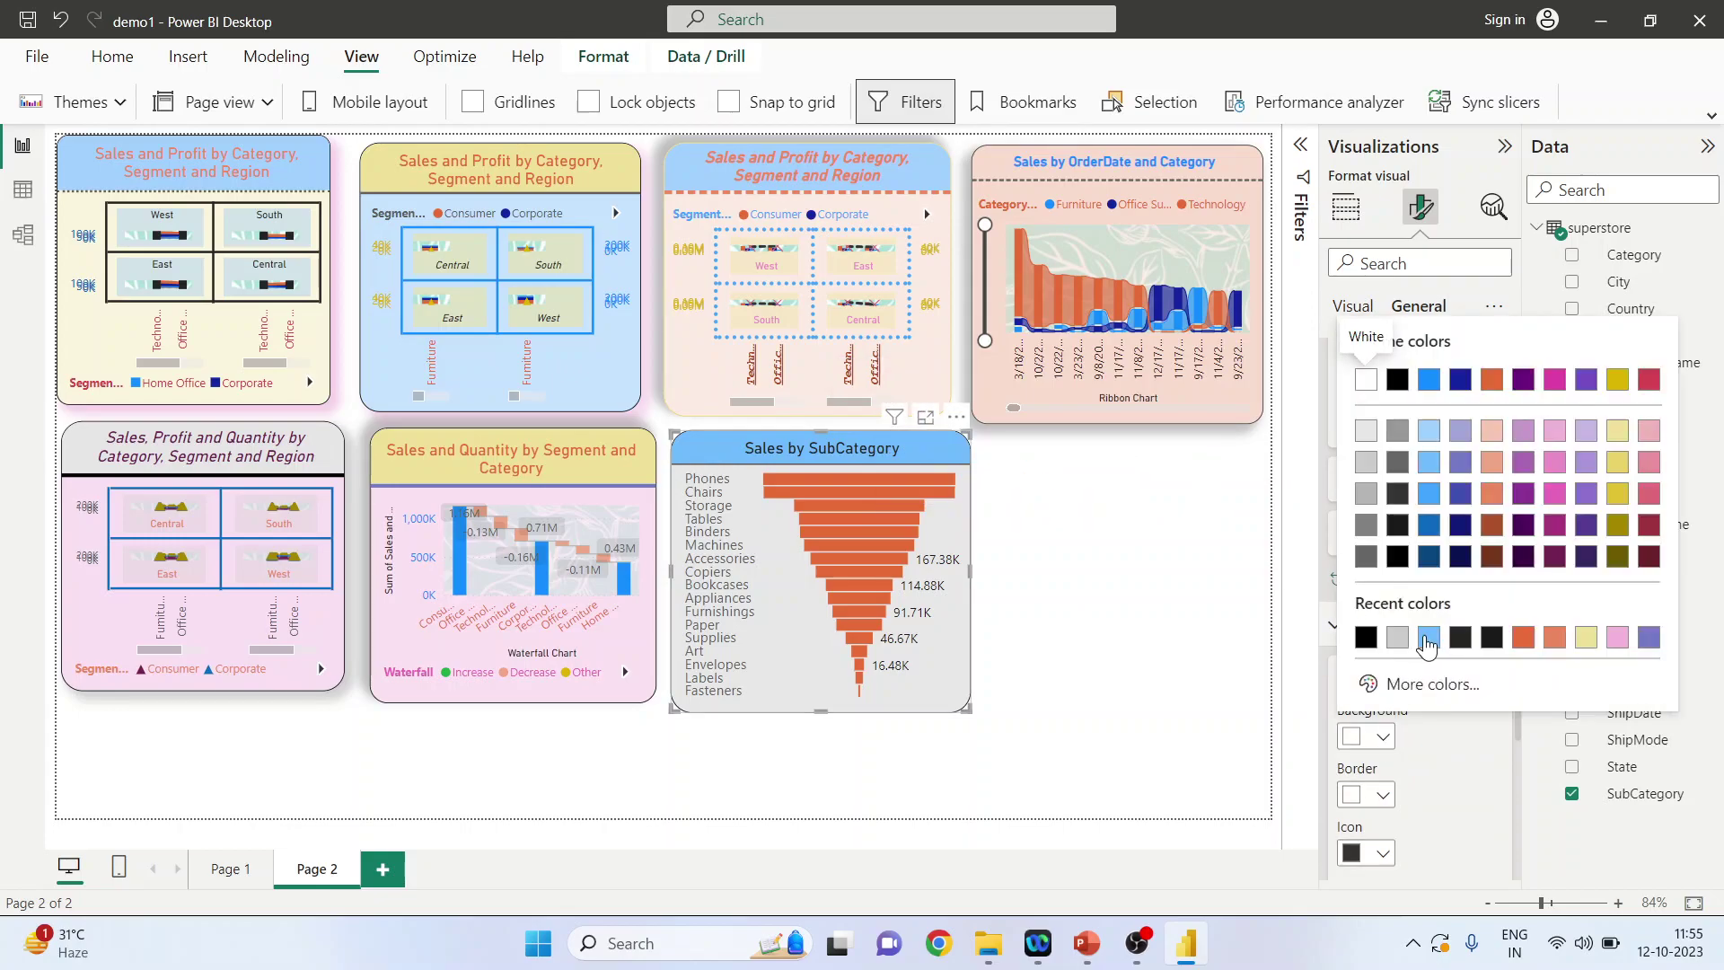
click(1427, 637)
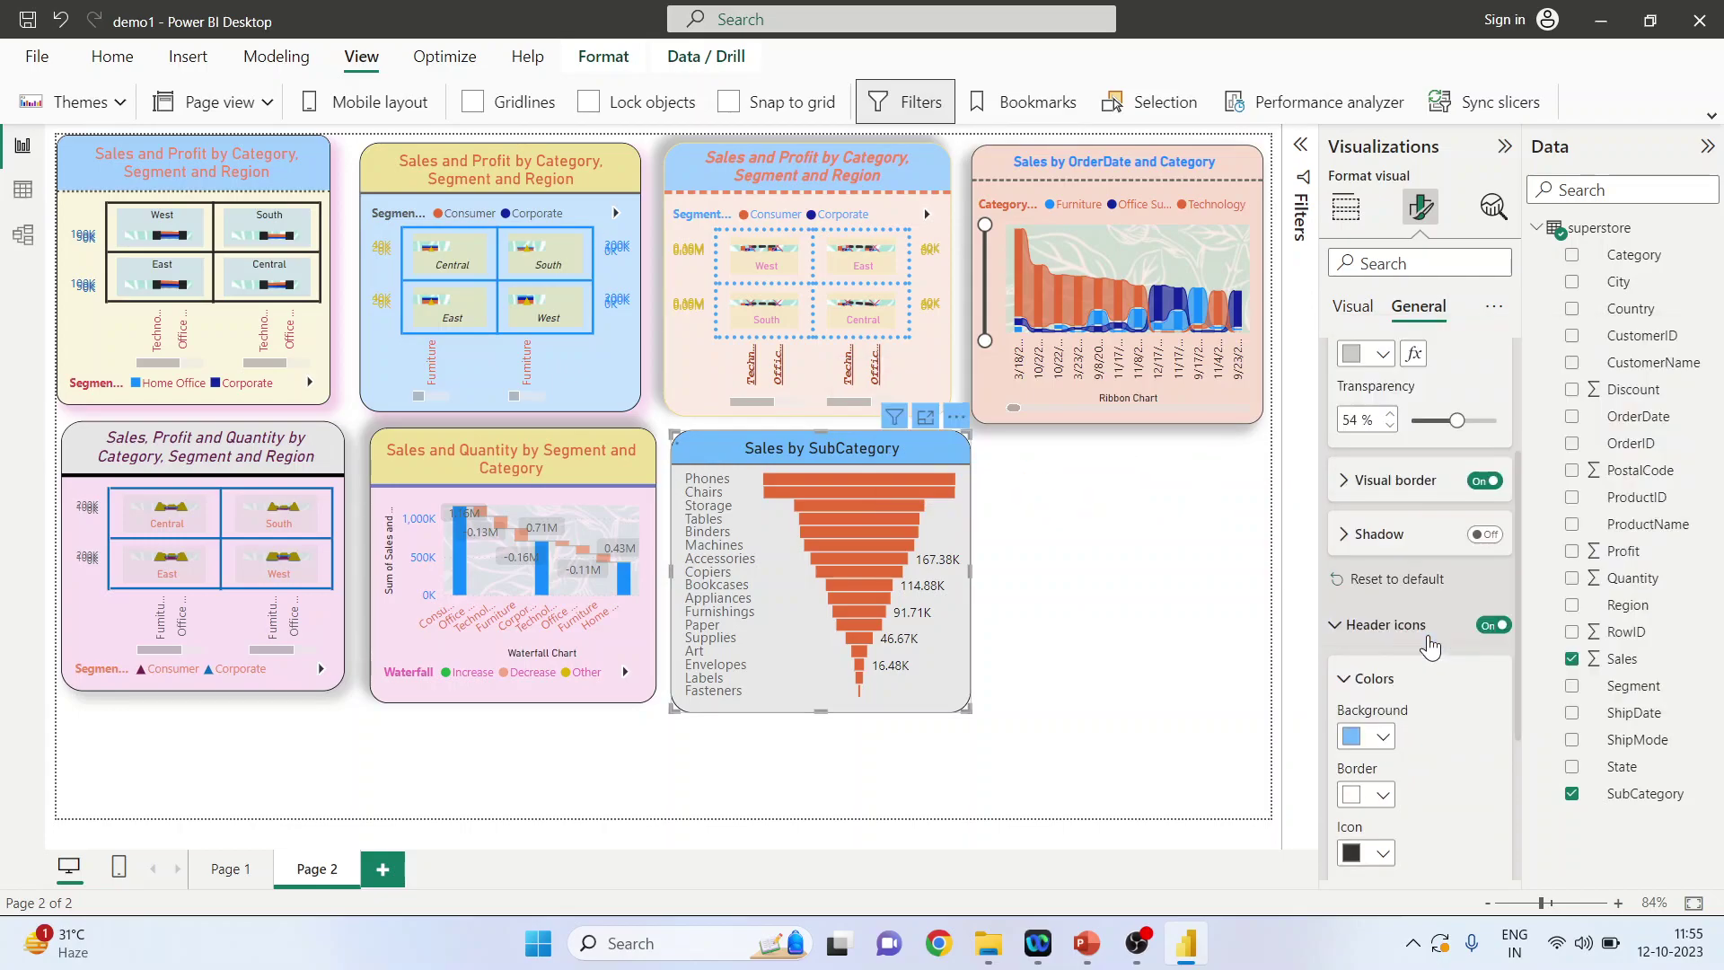
click(1385, 805)
click(1475, 697)
click(1387, 853)
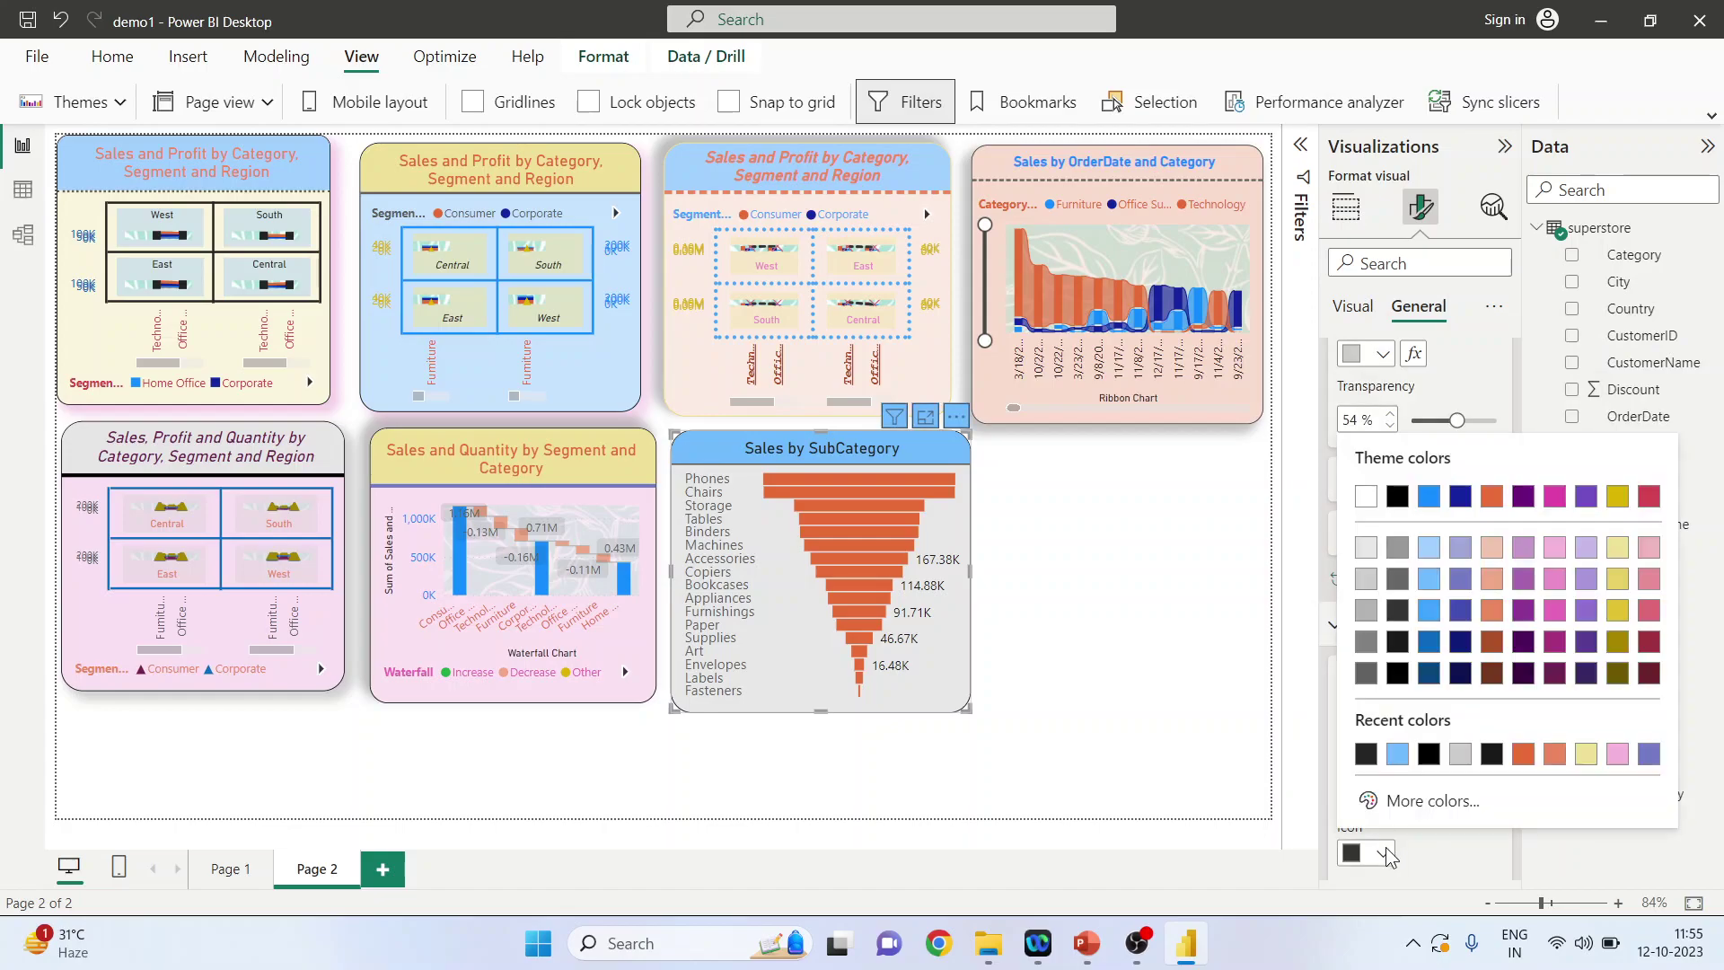
click(1487, 578)
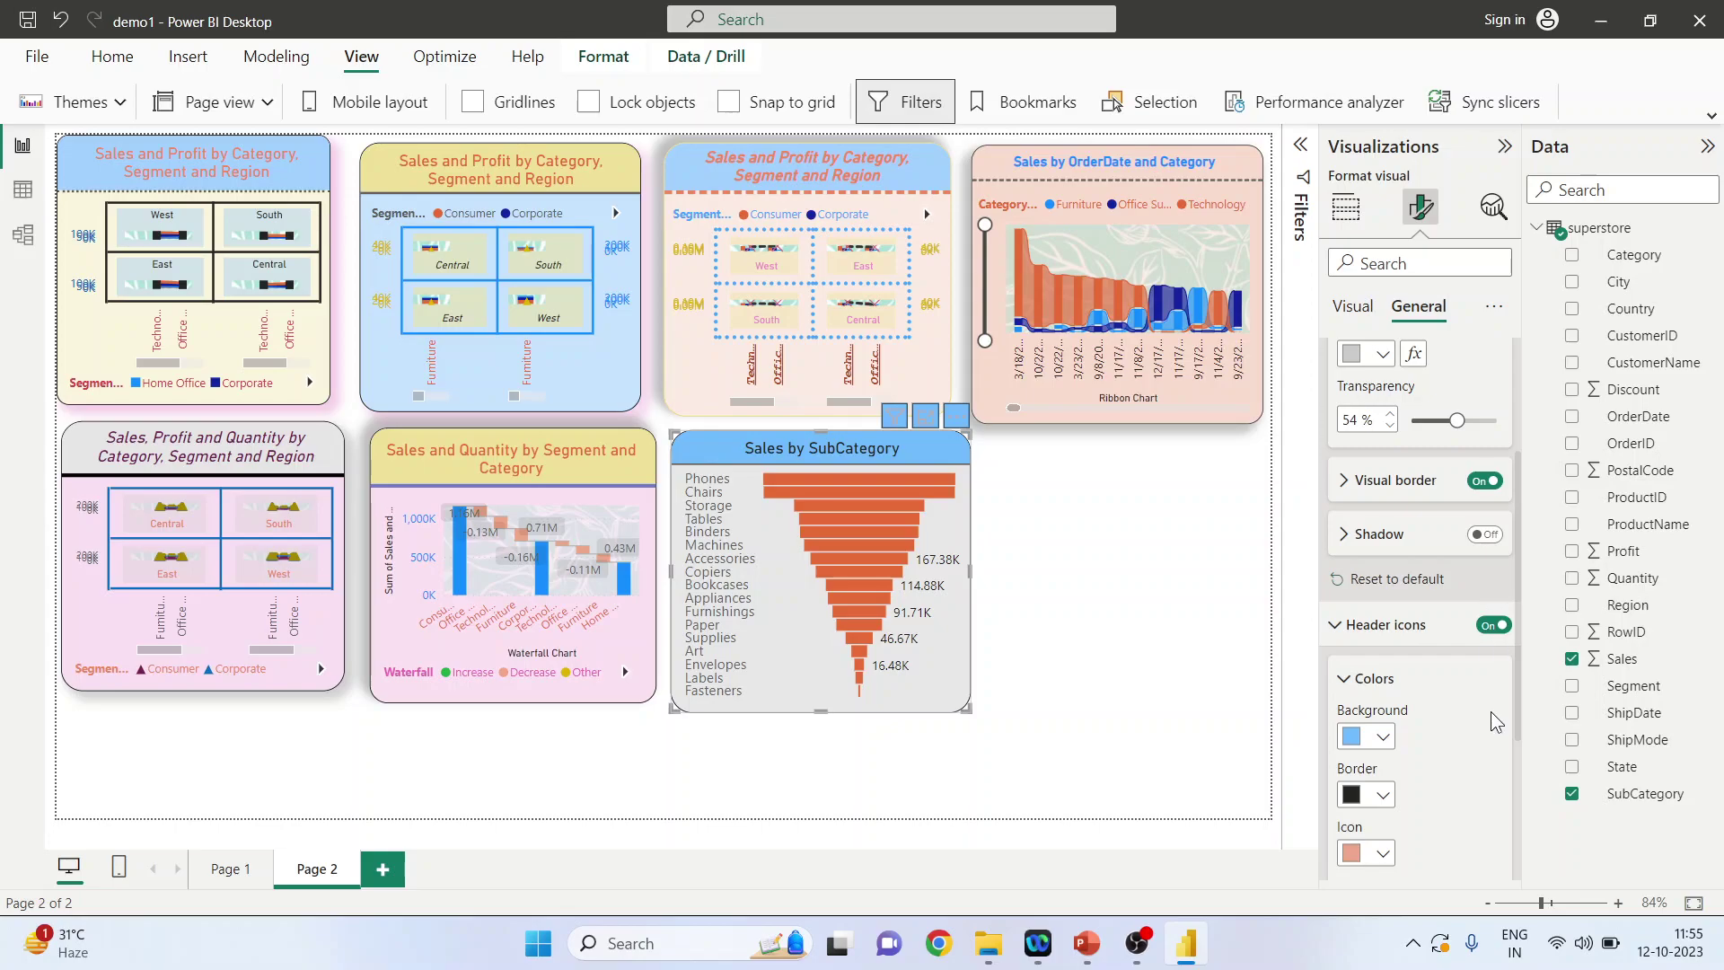
- Reset header icon colours to default and show the individual icon settings
scroll(1436, 718, down, 3)
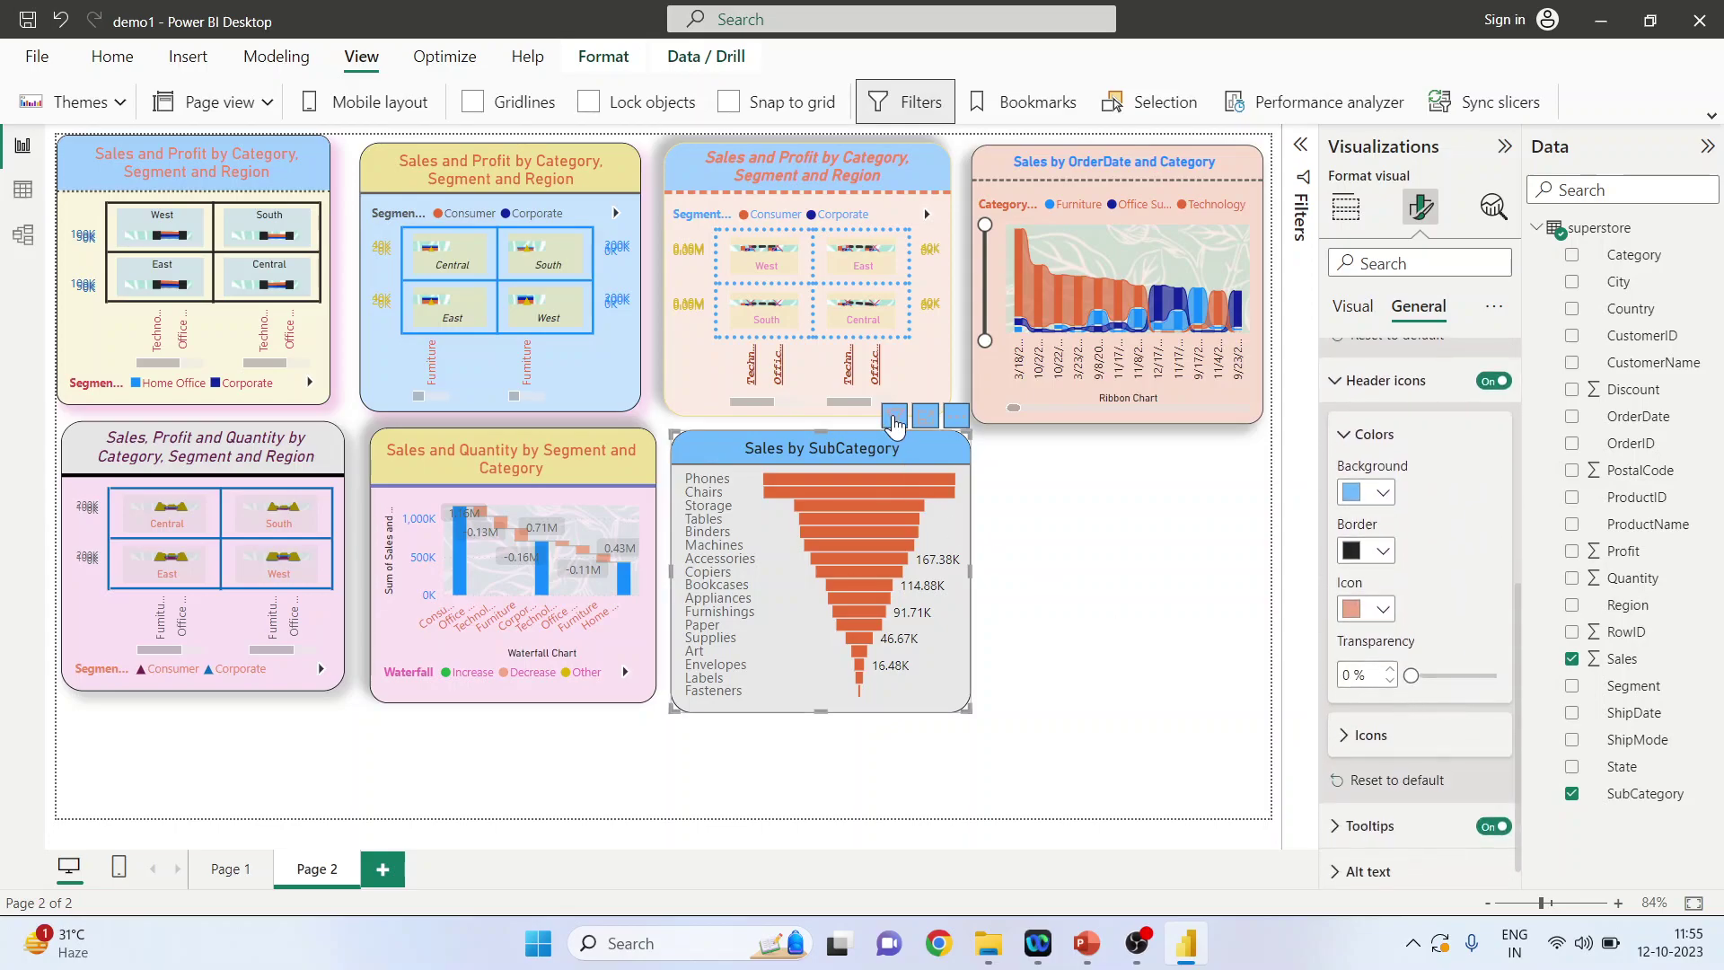
mouse_move(895, 420)
click(1396, 780)
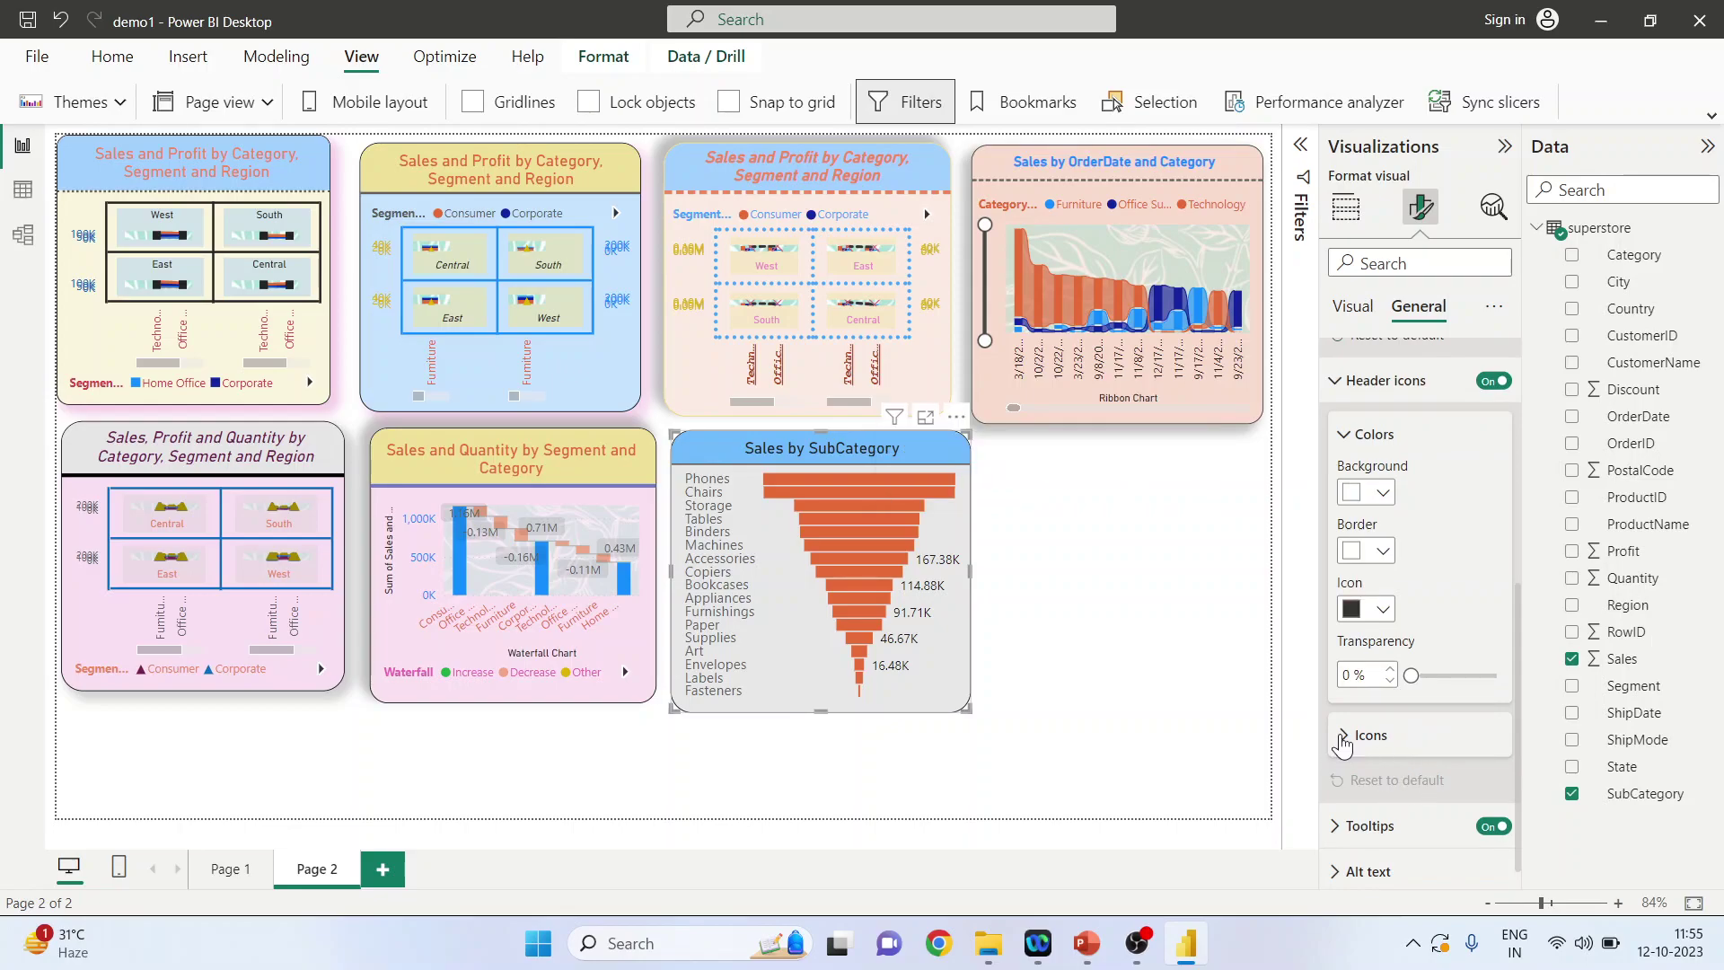
click(1343, 734)
scroll(1428, 736, down, 5)
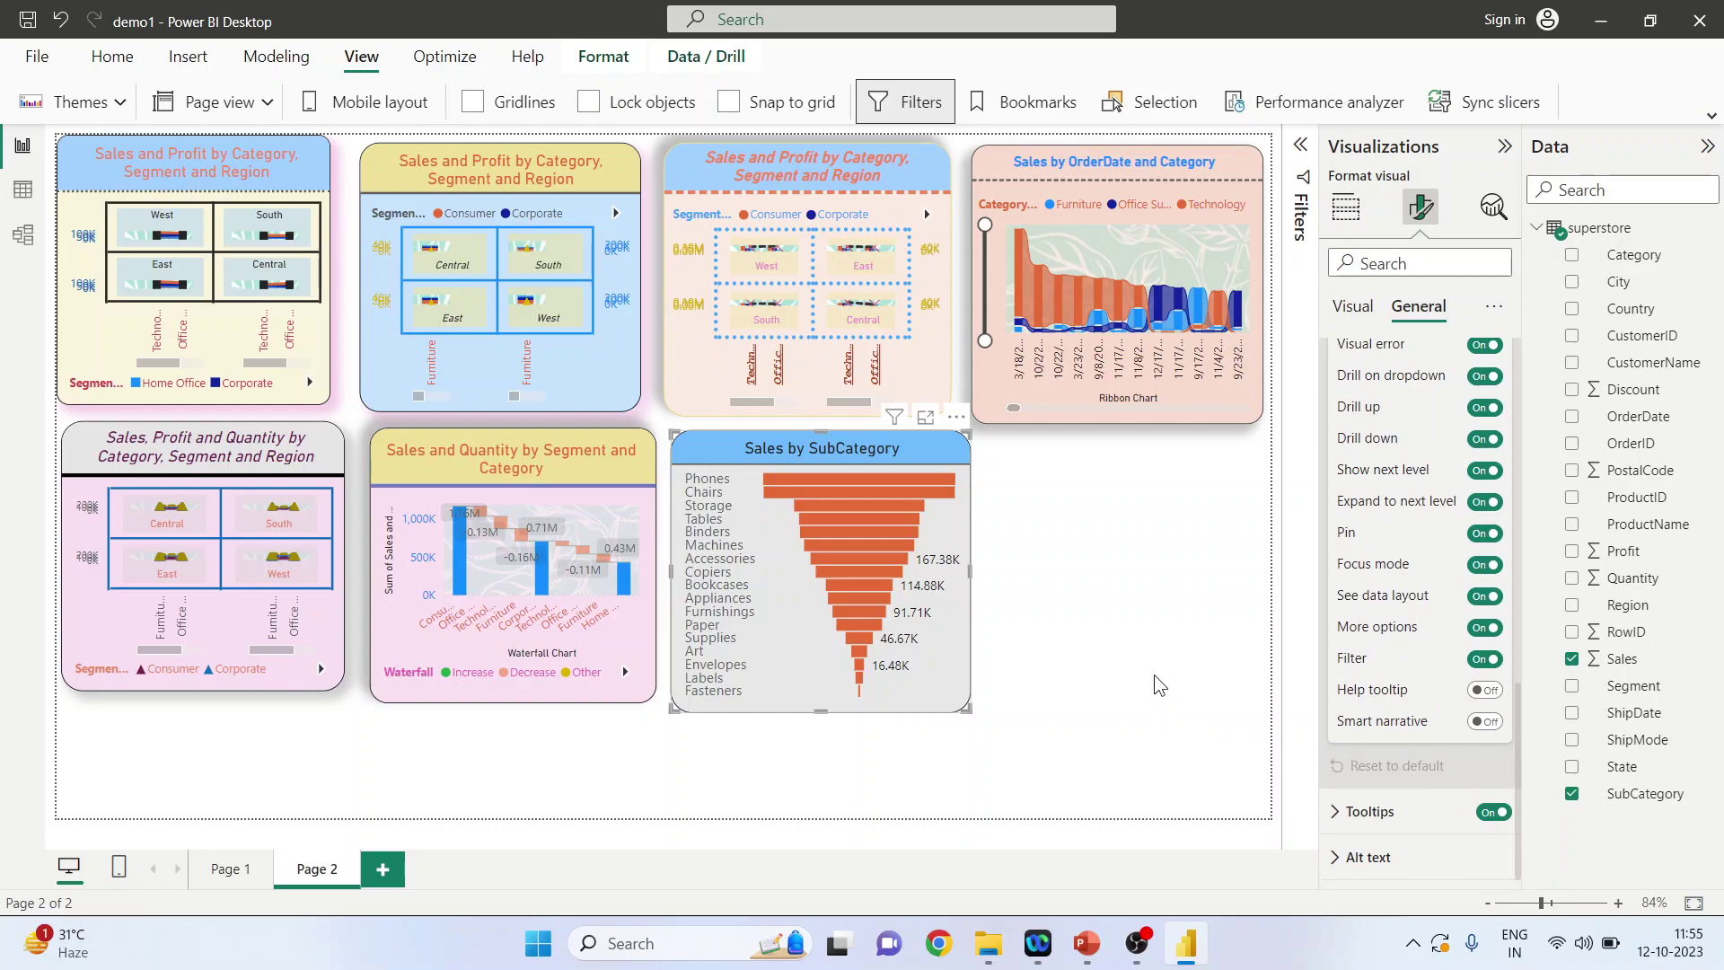
- Show the Sales by SubCategory funnel in focus mode, filling the canvas
click(924, 418)
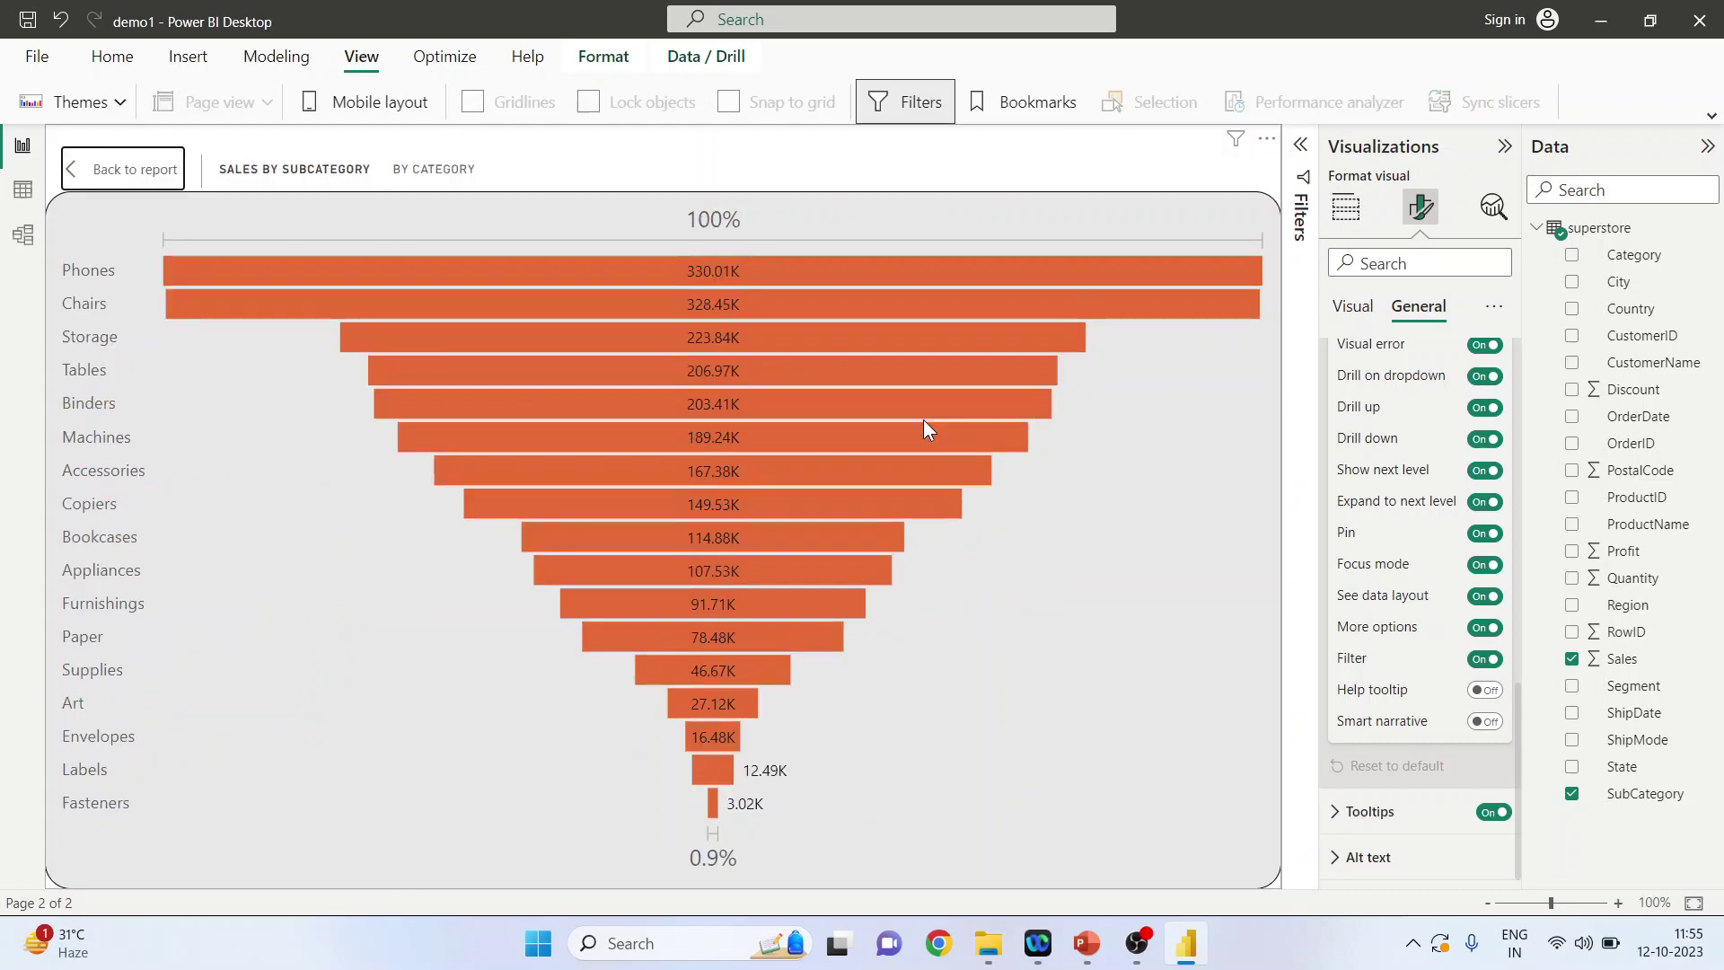